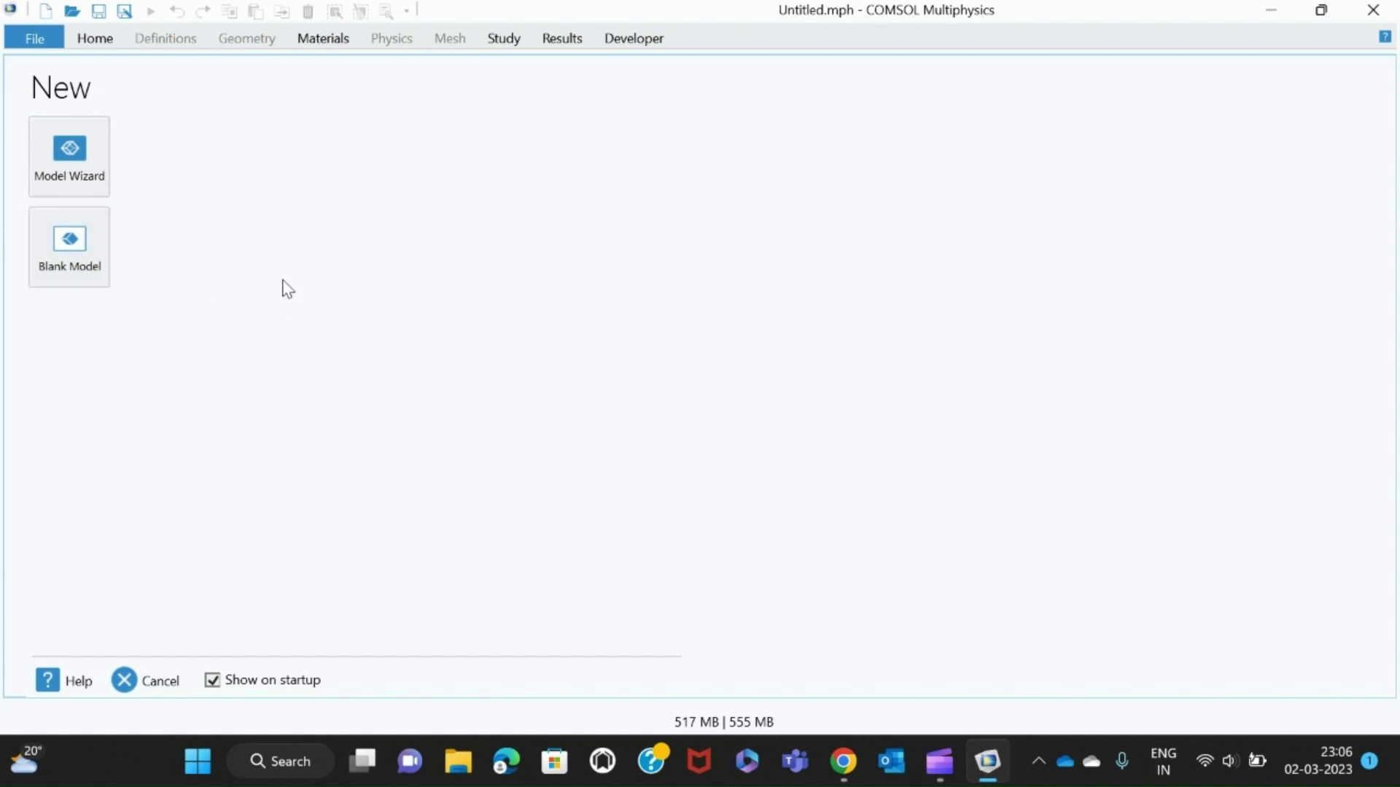
Start a new 3D model with Structural Mechanics physics using the Model Wizard
{"action": "left_click", "coordinate": [89, 178]}
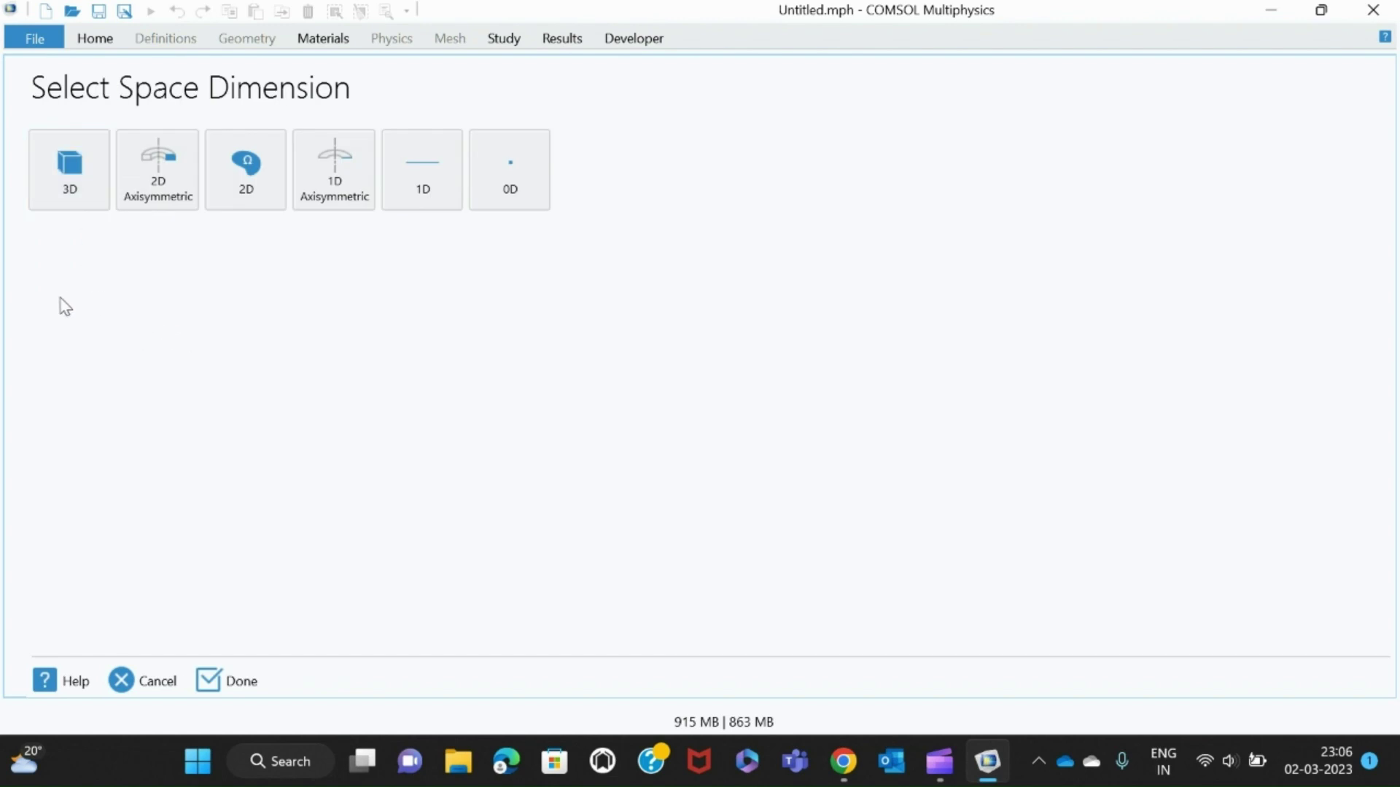
{"action": "left_click", "coordinate": [72, 190]}
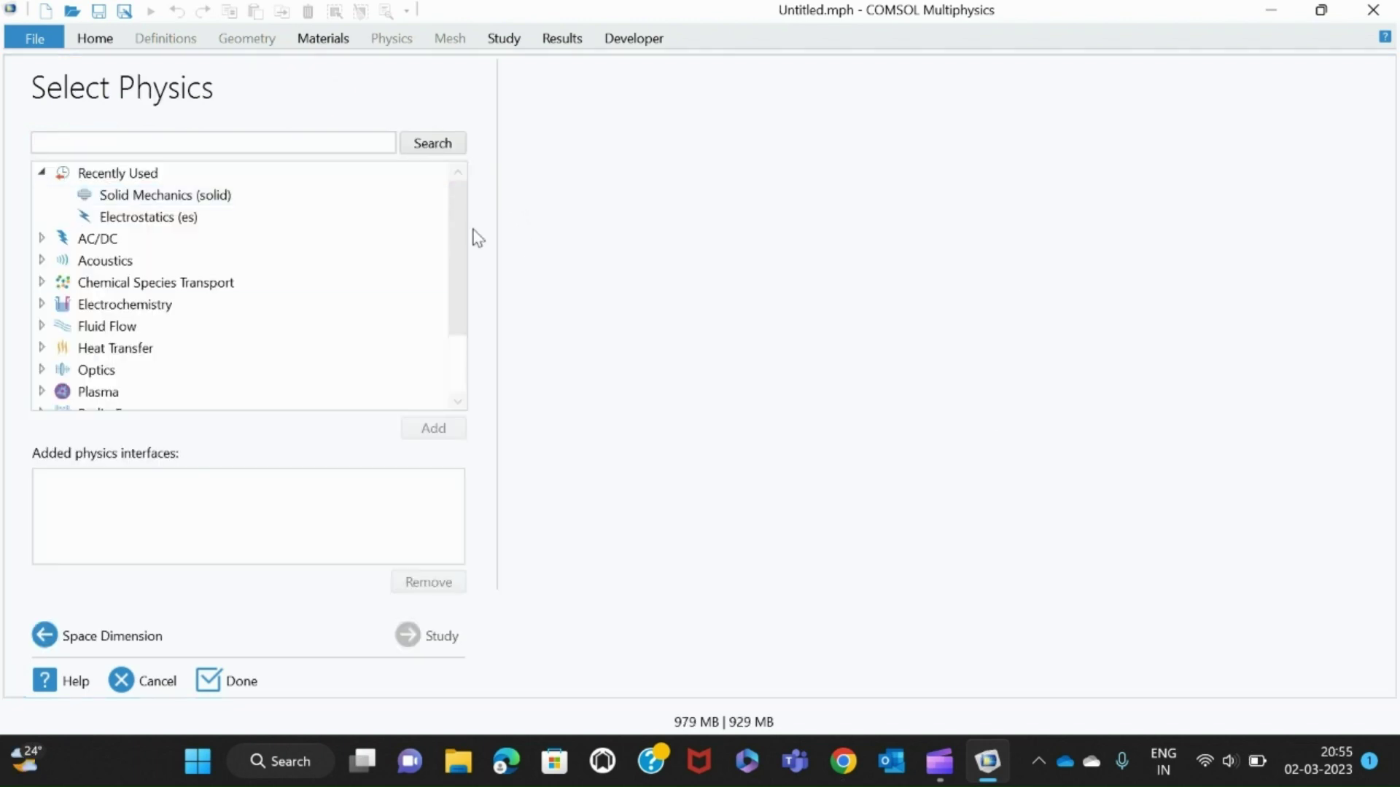
{"action": "left_click_drag", "start_coordinate": [461, 284], "coordinate": [469, 356]}
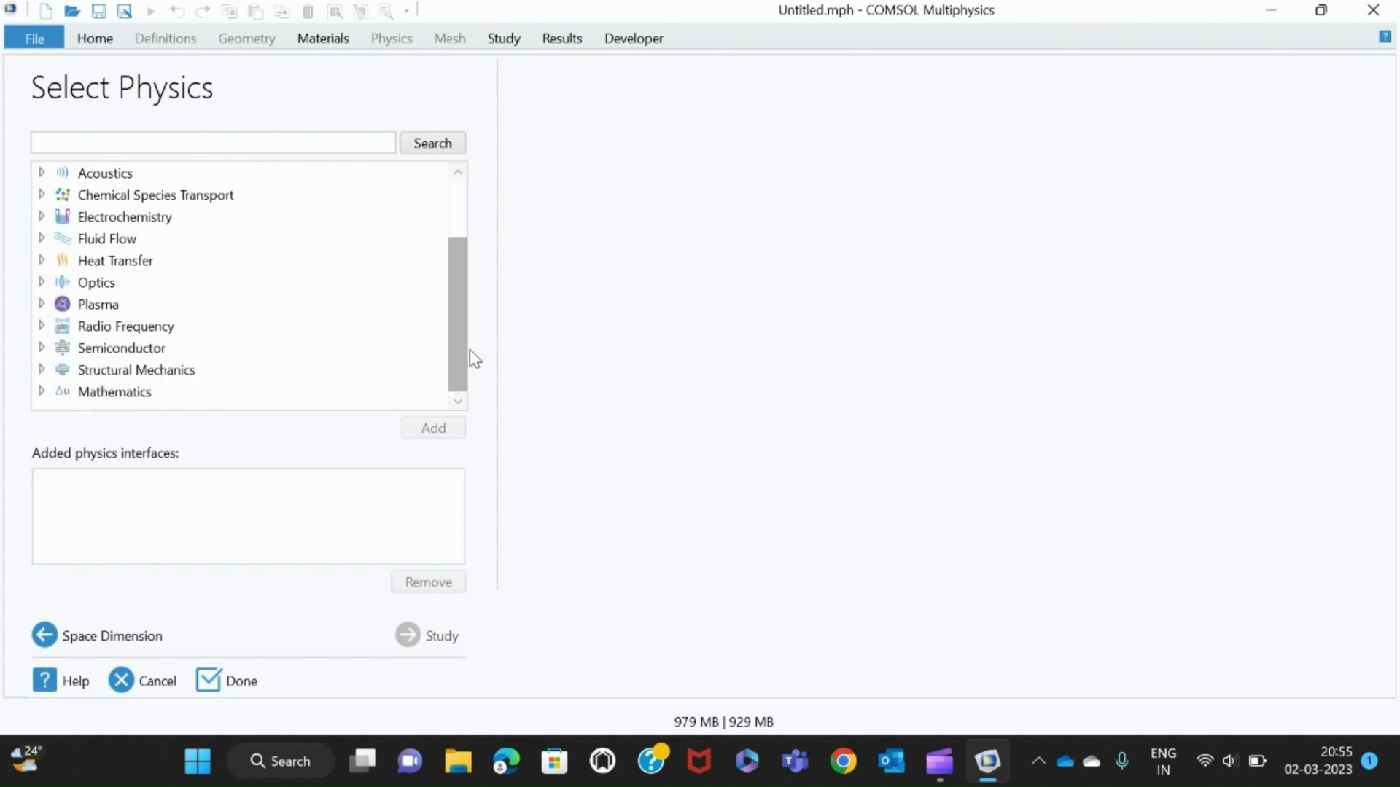
{"action": "left_click", "coordinate": [187, 372]}
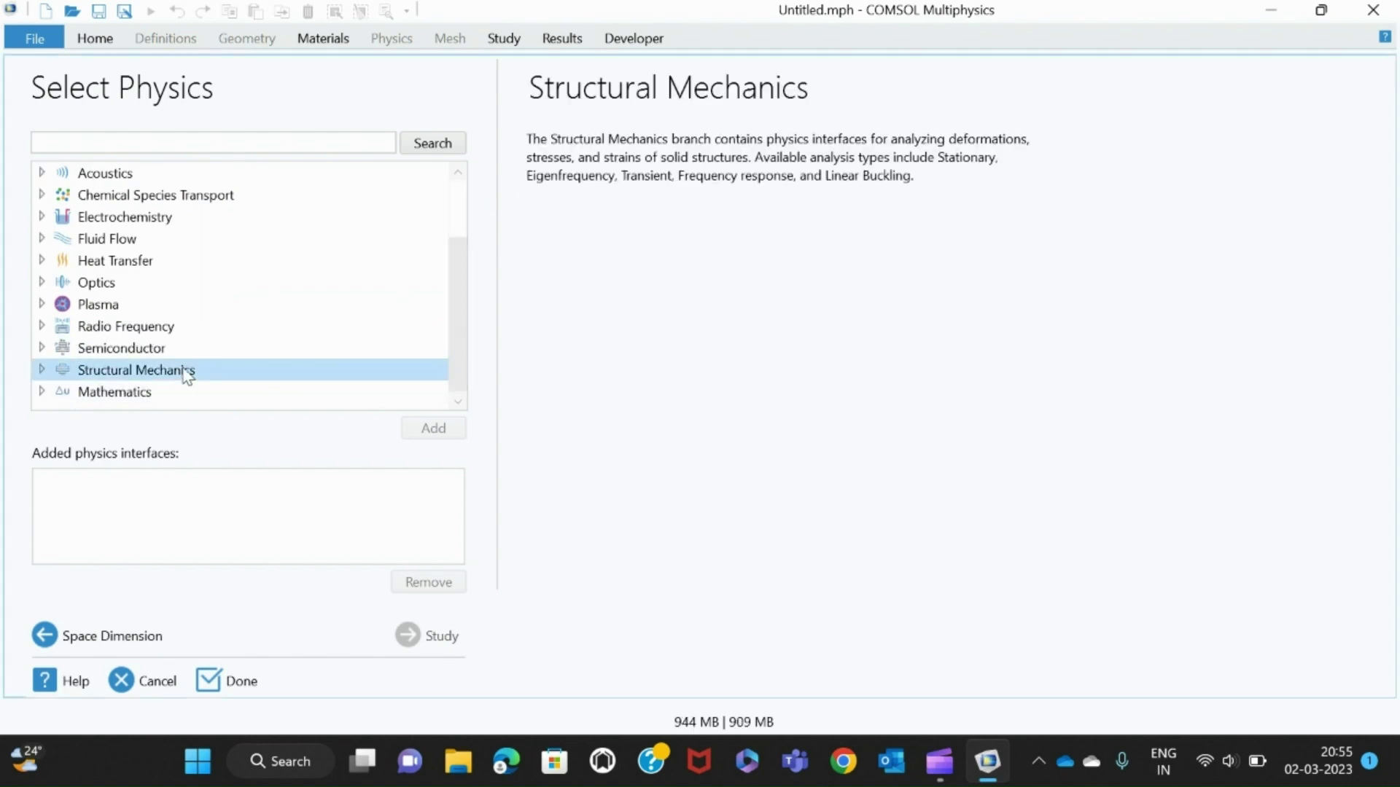
{"action": "left_click", "coordinate": [224, 689]}
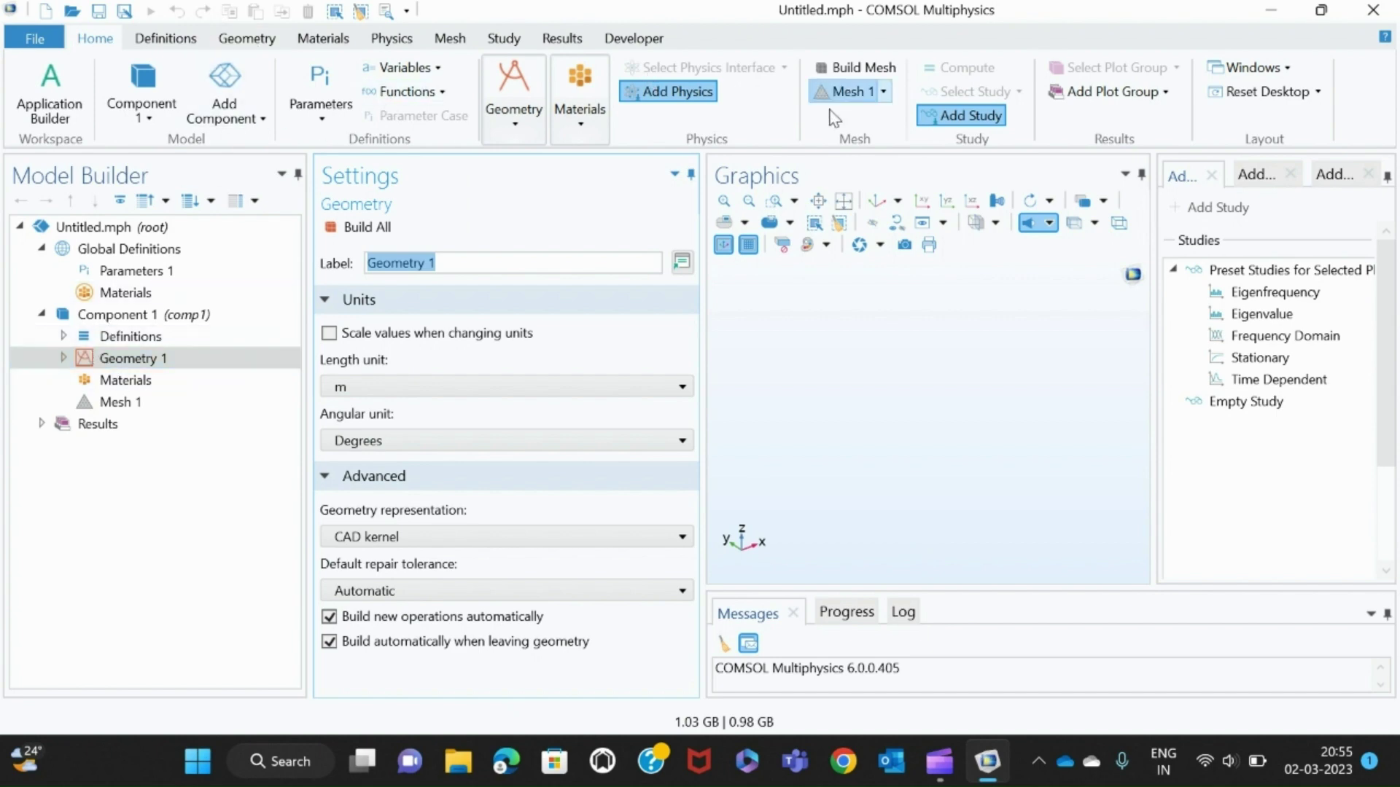
Add a Block to Geometry 1
{"action": "left_click", "coordinate": [63, 358]}
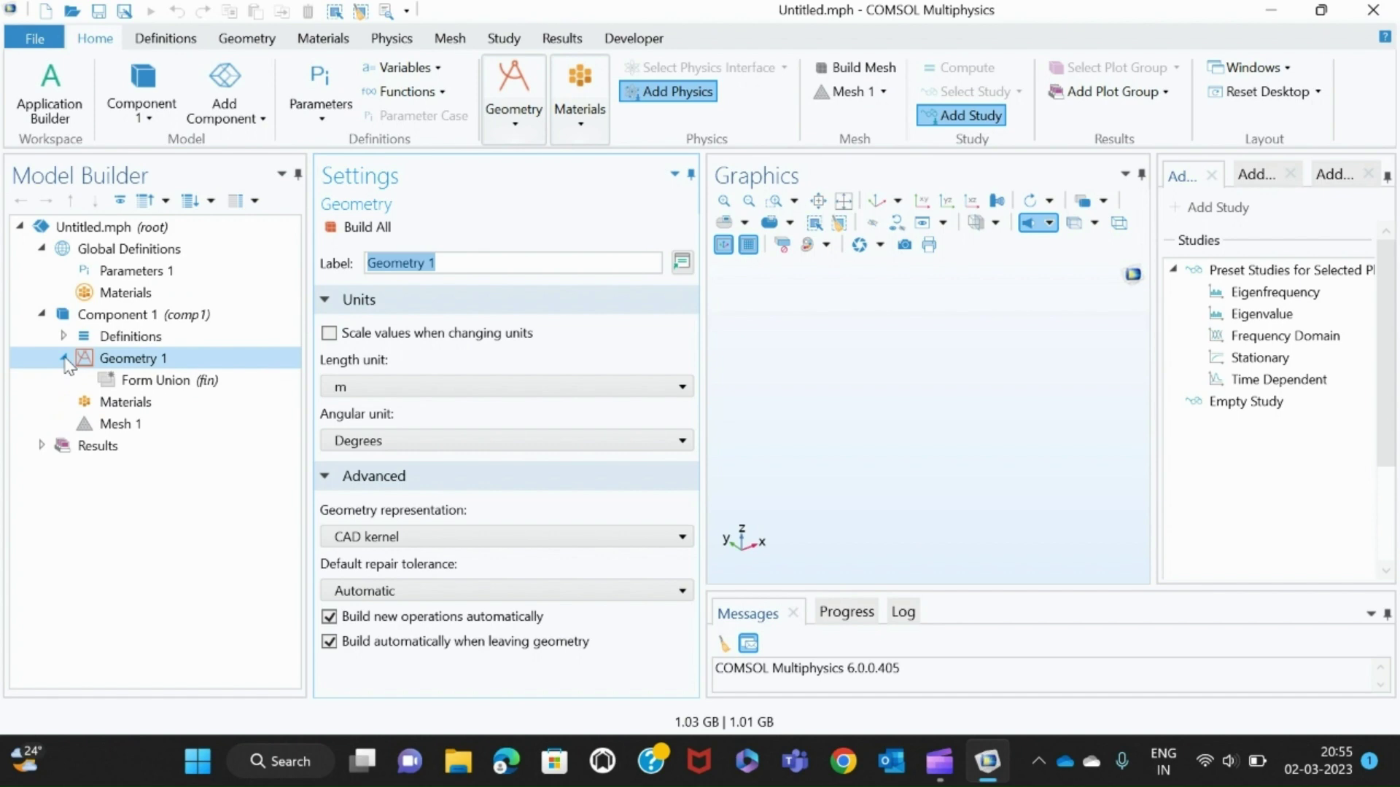
{"action": "left_click", "coordinate": [64, 358]}
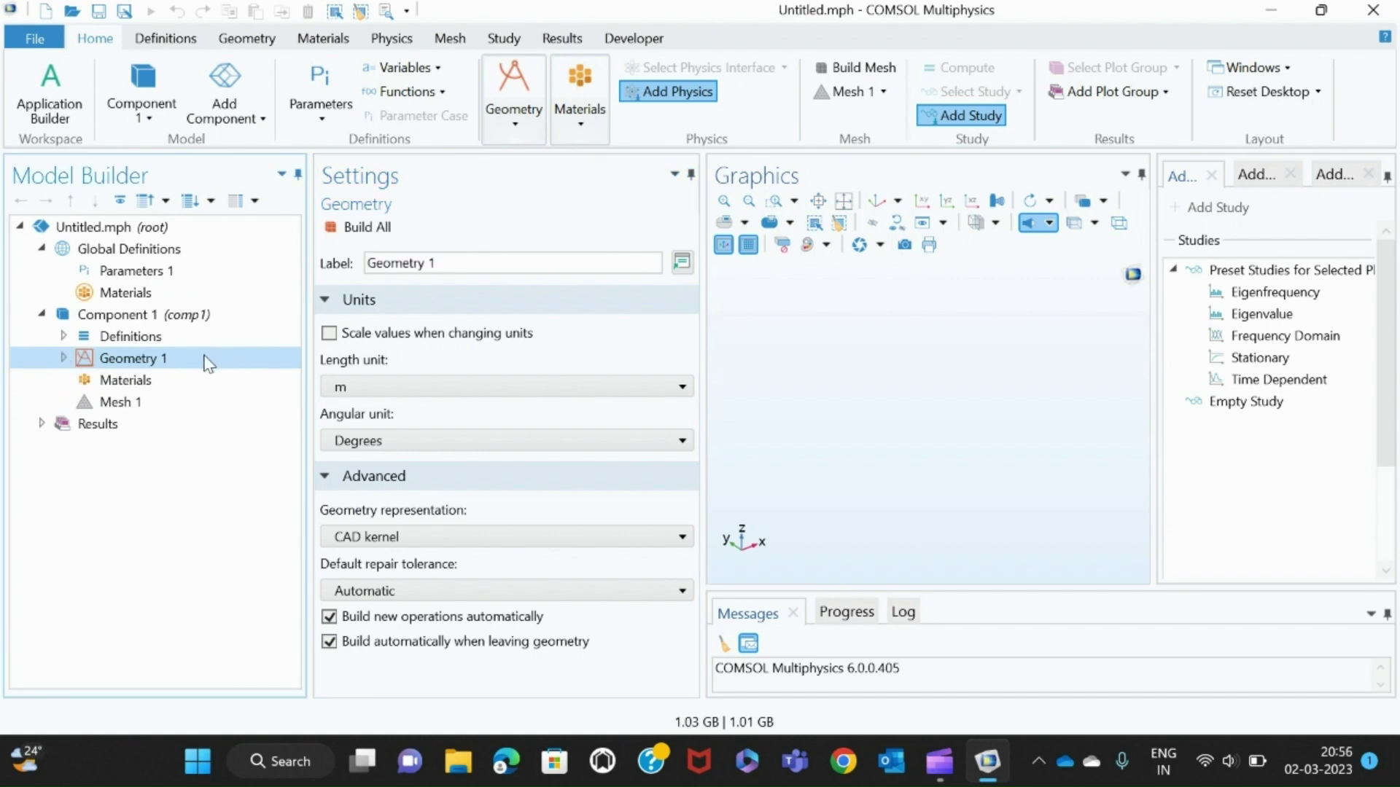
{"action": "right_click", "coordinate": [207, 362]}
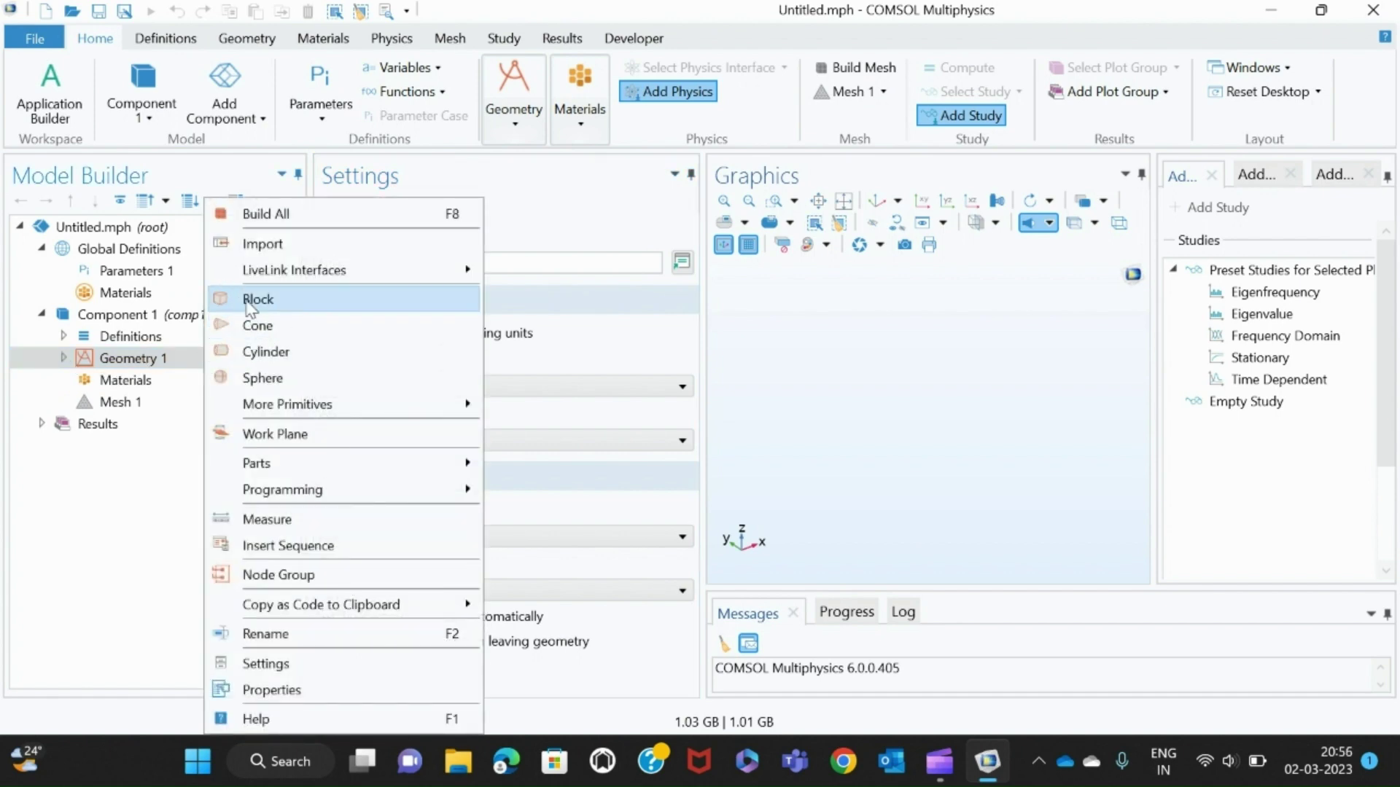
{"action": "key", "text": "Escape"}
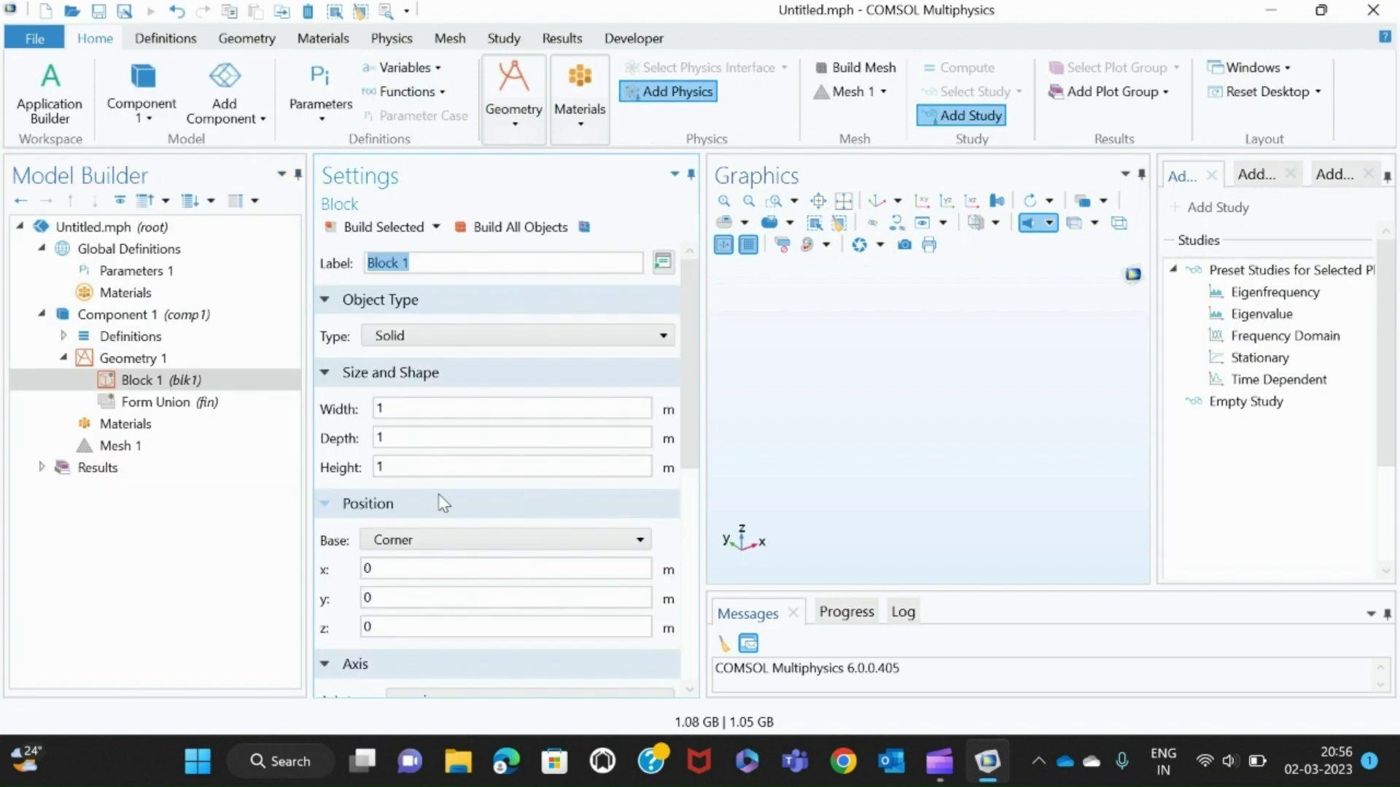
Set the Geometry 1 length unit to µm
{"action": "left_click", "coordinate": [160, 361]}
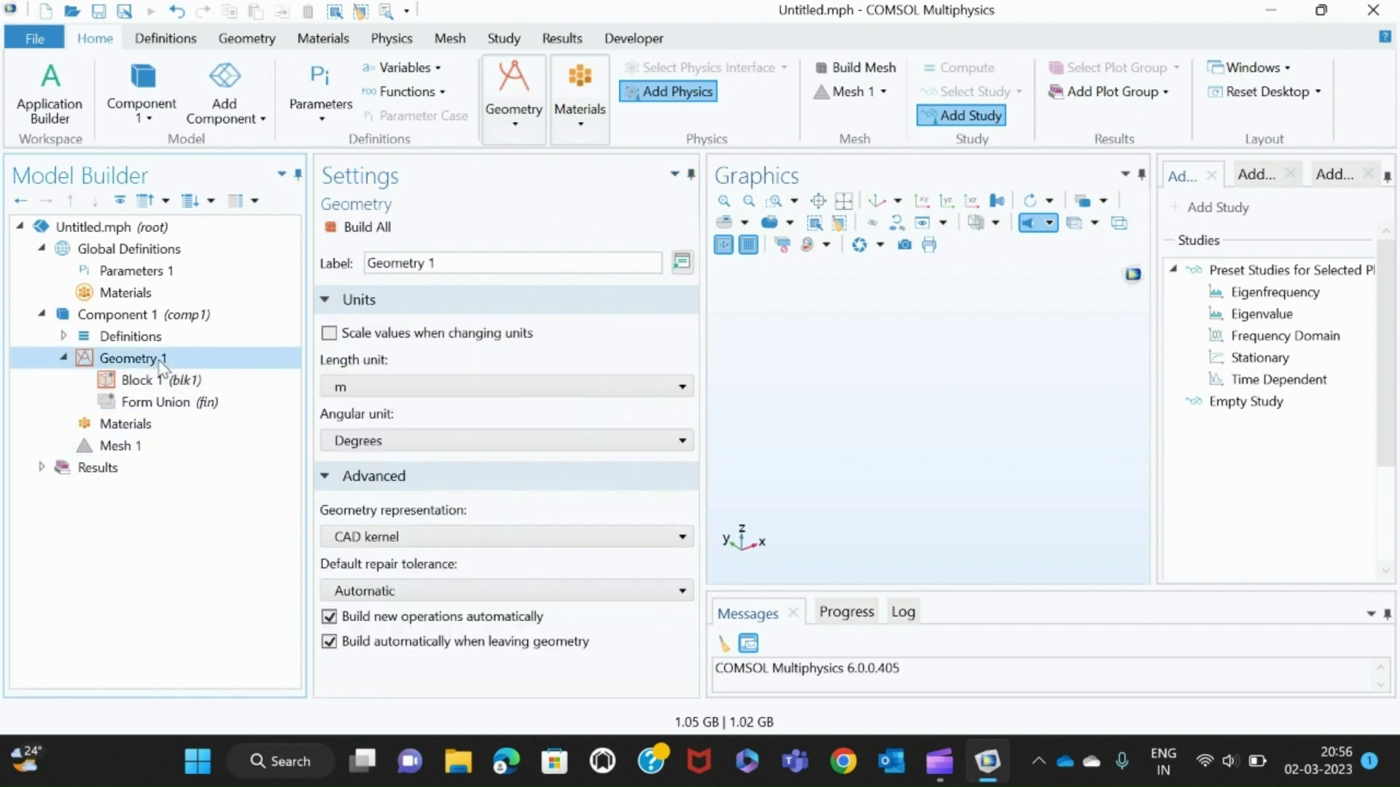
{"action": "left_click", "coordinate": [683, 387]}
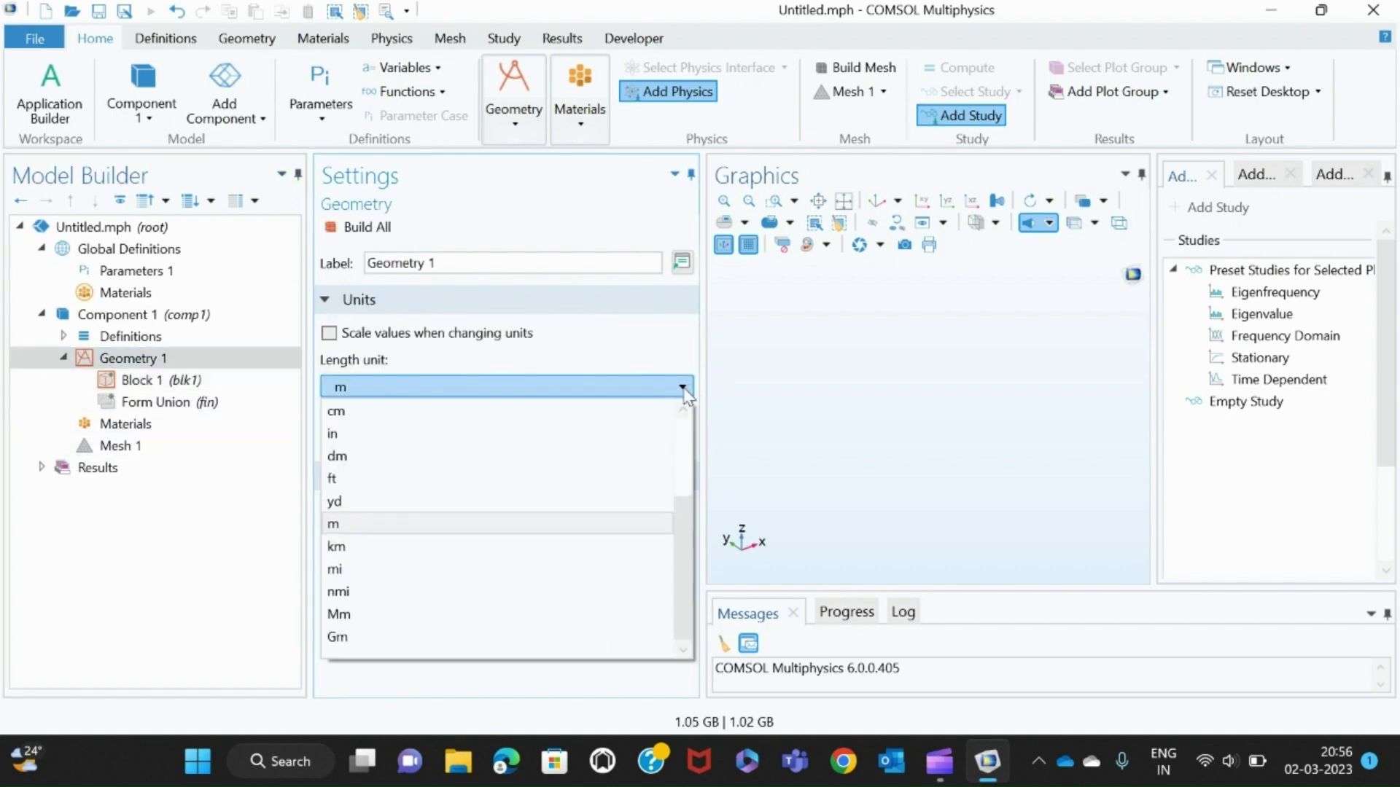
{"action": "left_click_drag", "start_coordinate": [685, 546], "coordinate": [676, 492]}
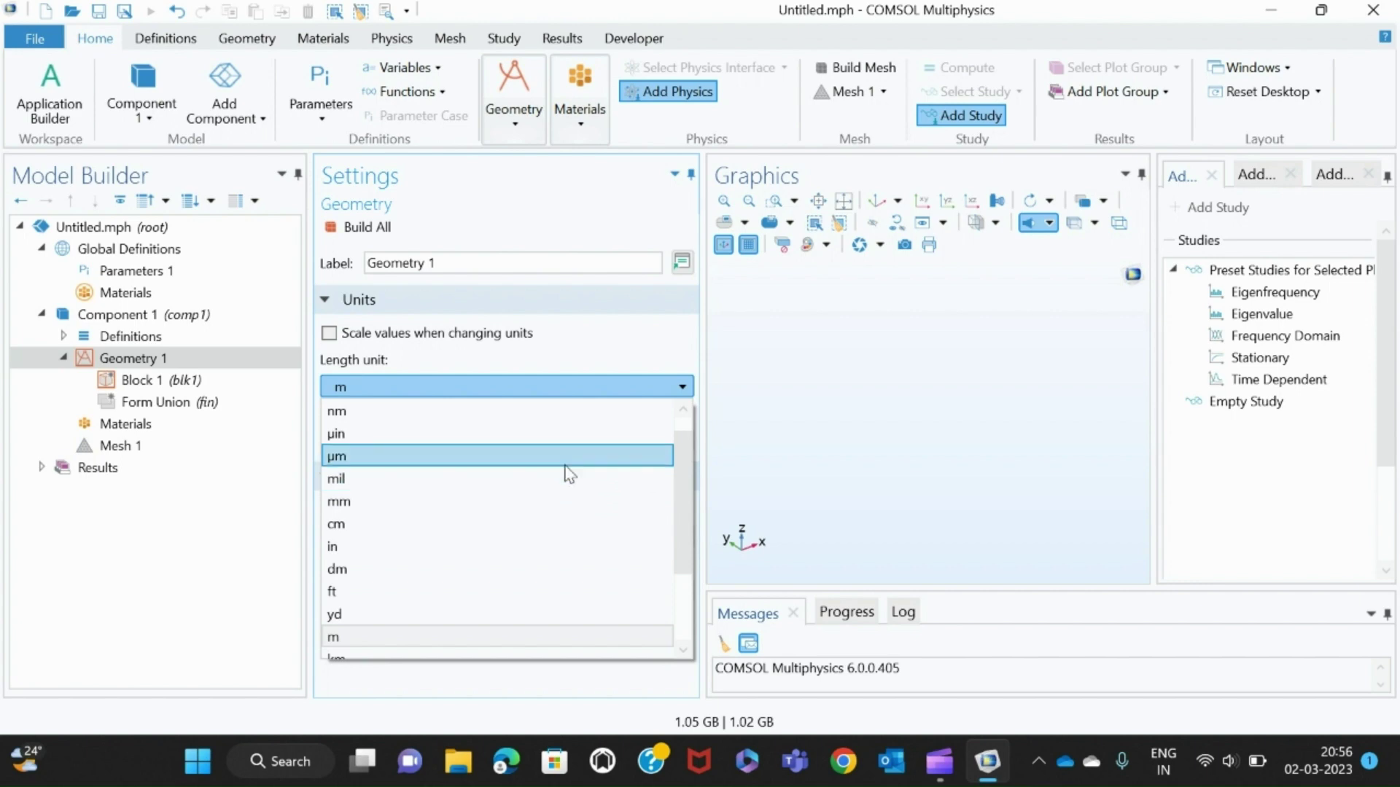
{"action": "left_click", "coordinate": [569, 456]}
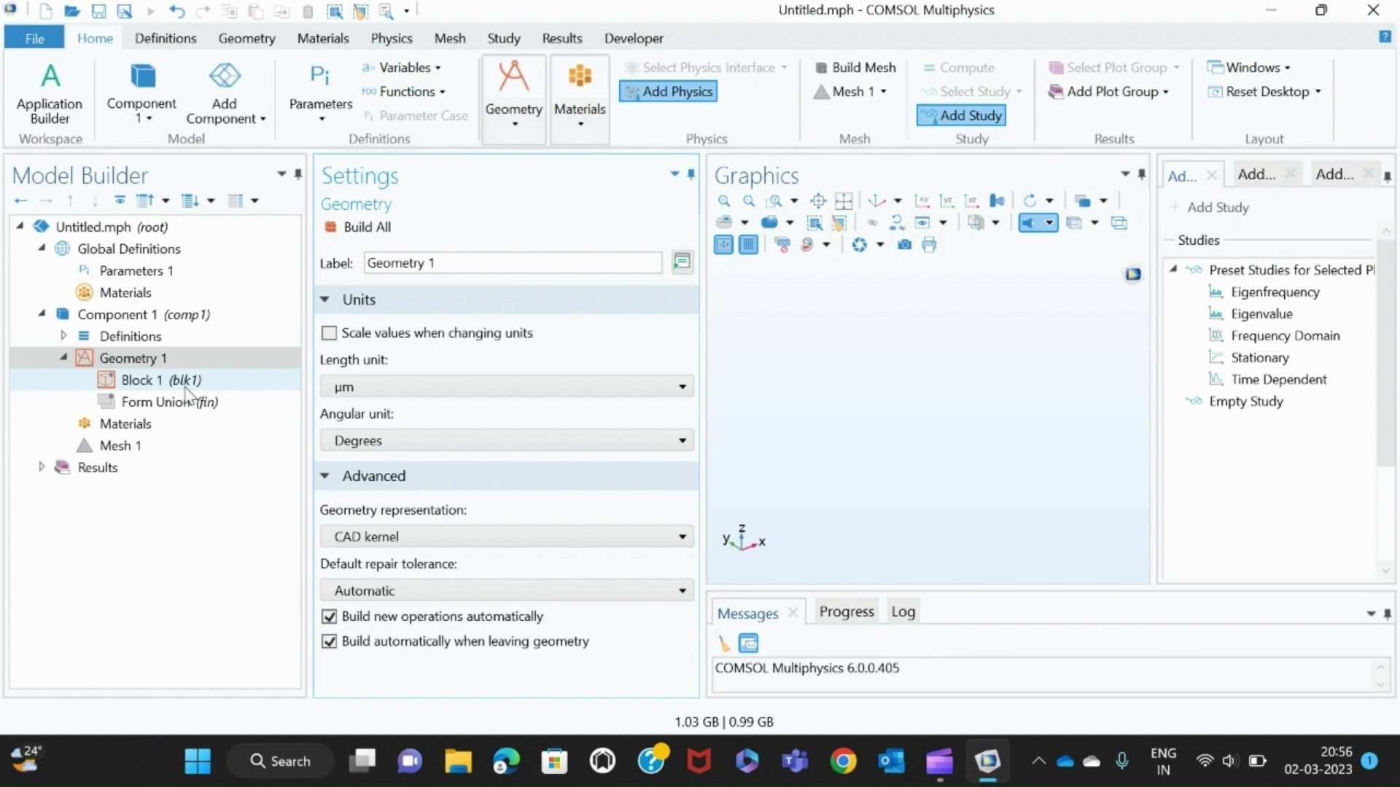
Size Block 1 to width 1000, depth 200 and height 5 µm
{"action": "left_click", "coordinate": [167, 381]}
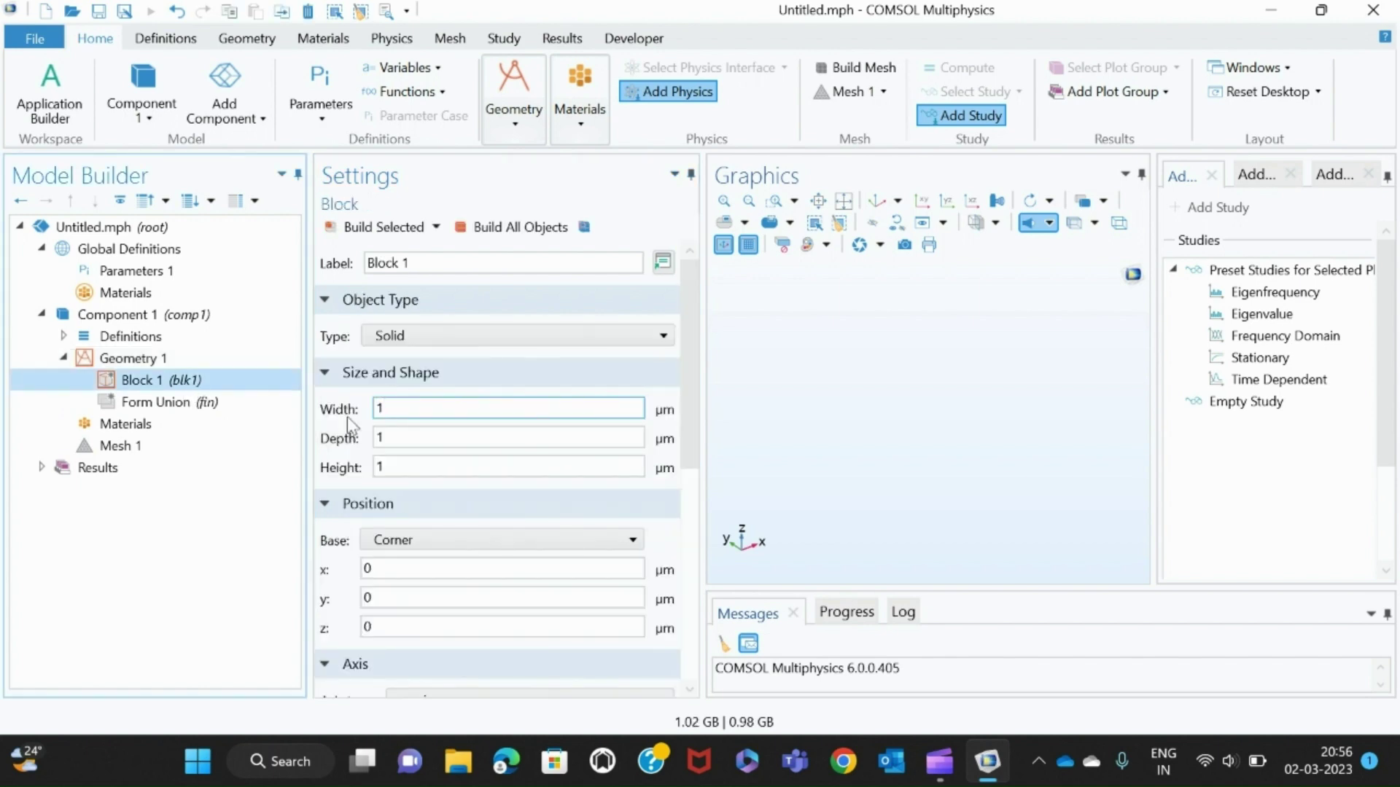
{"action": "left_click", "coordinate": [409, 409]}
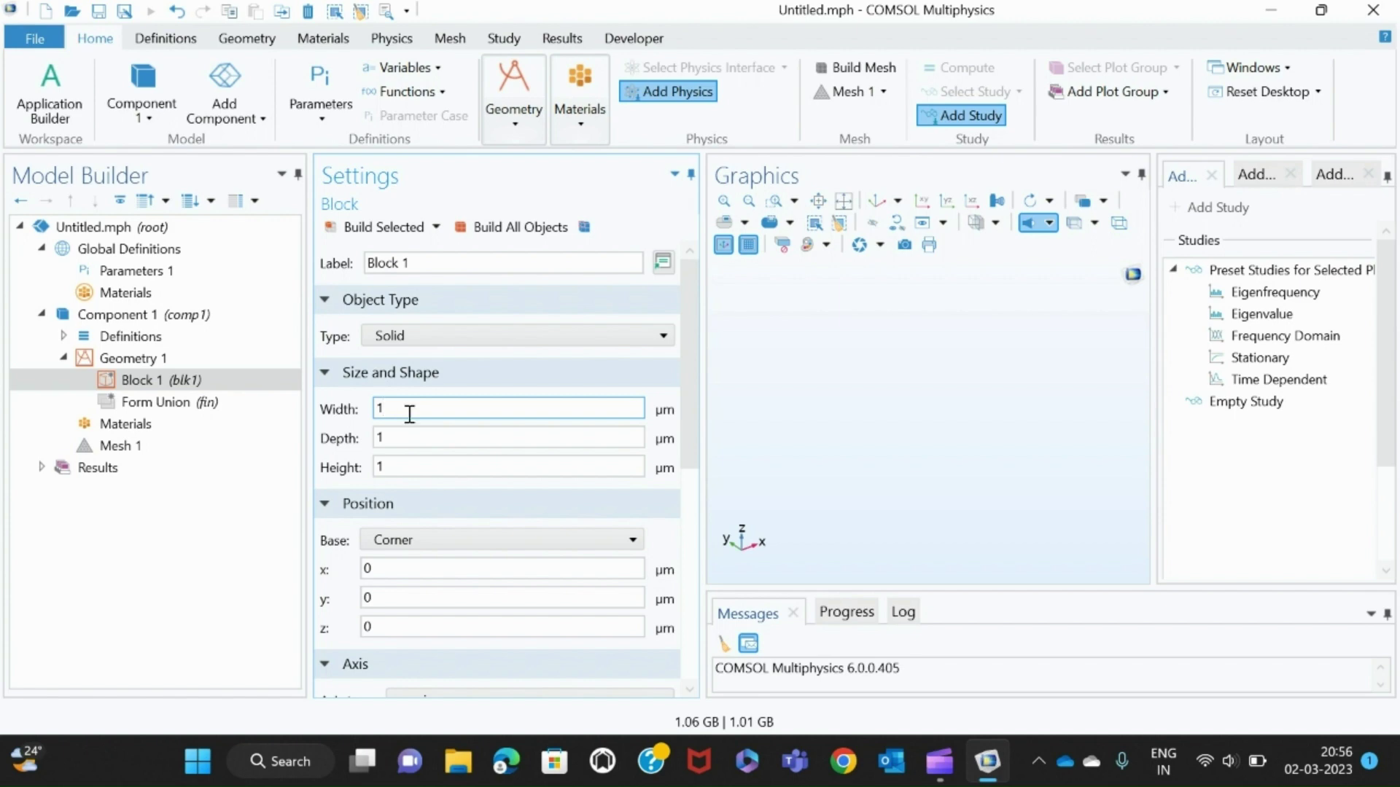
{"action": "type", "text": "000"}
{"action": "left_click", "coordinate": [431, 439]}
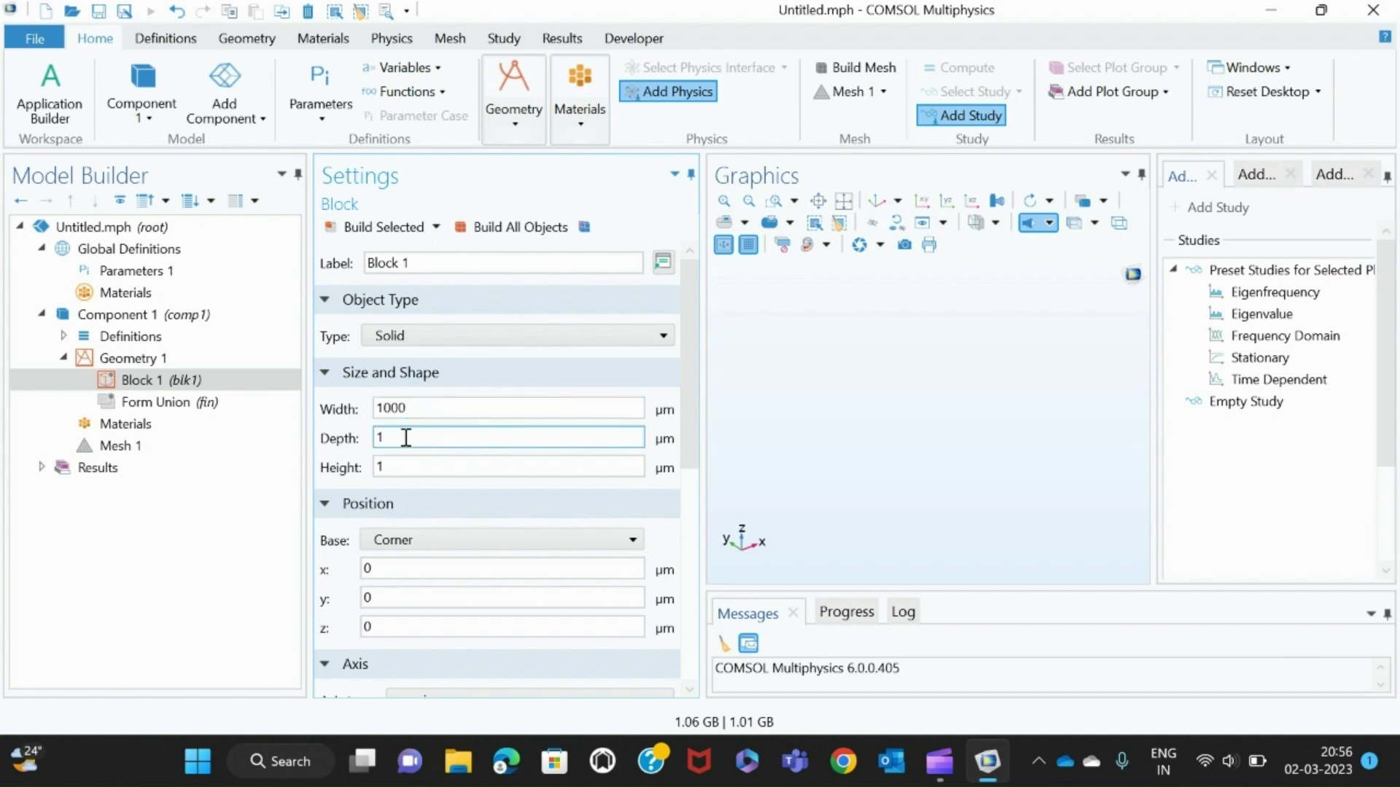
{"action": "key", "text": "BackSpace"}
{"action": "left_click", "coordinate": [406, 466]}
{"action": "key", "text": "BackSpace"}
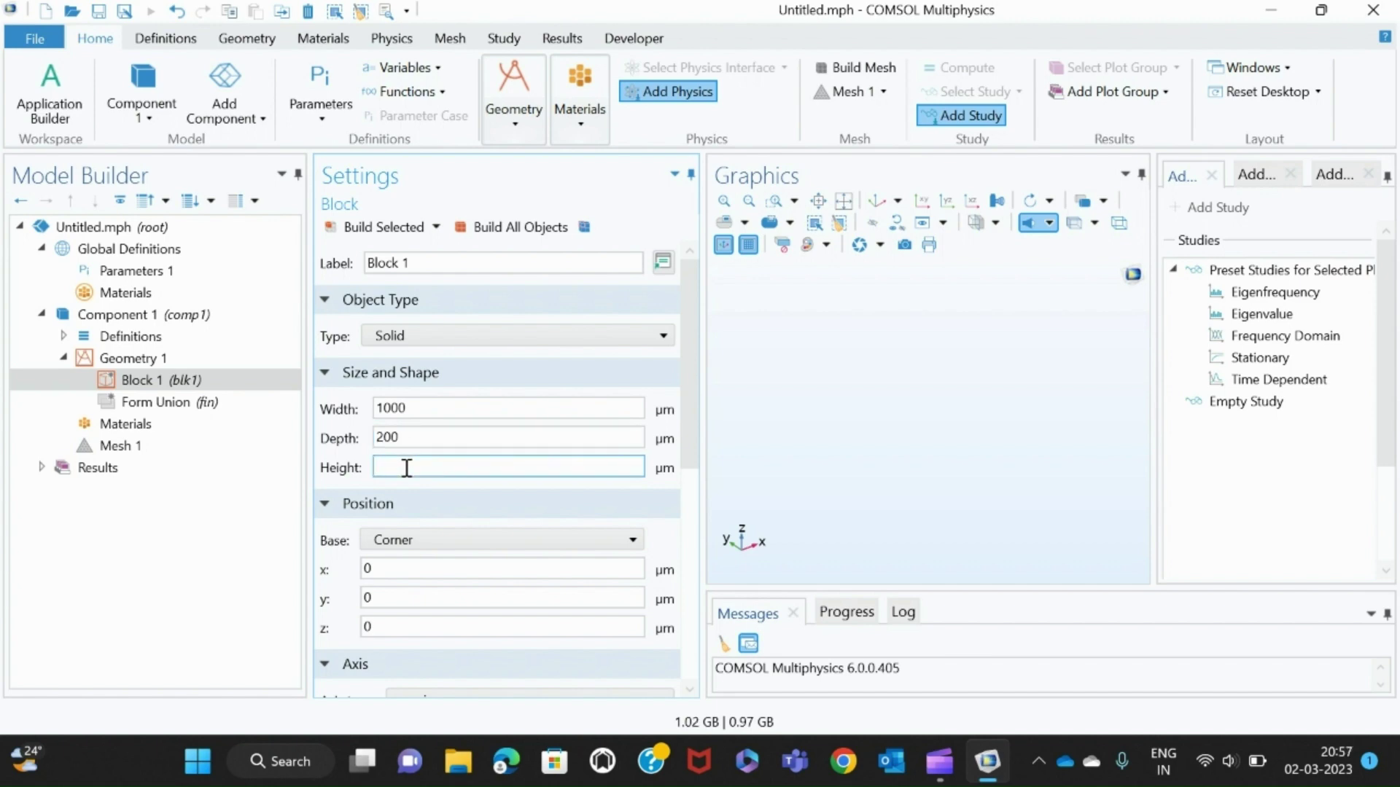
{"action": "type", "text": "5"}
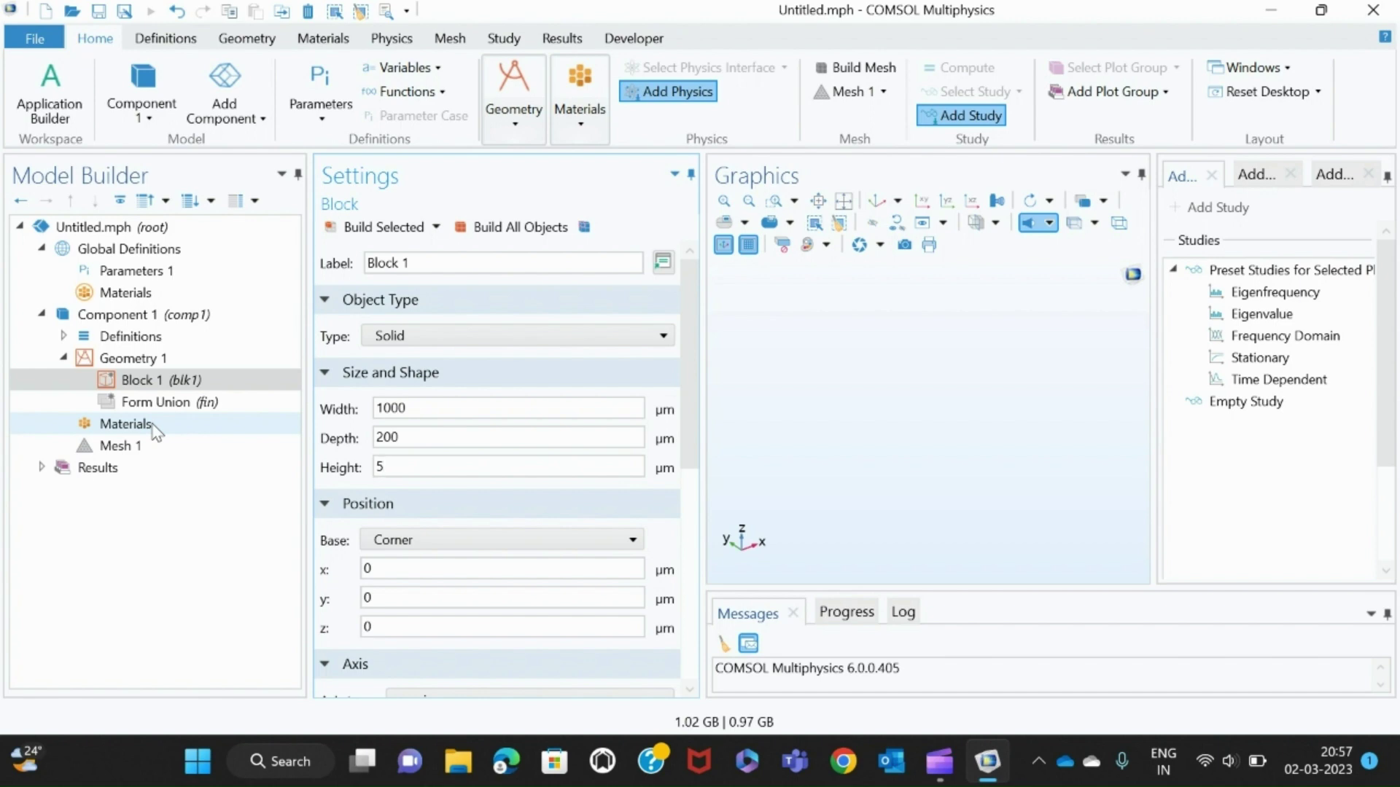
{"action": "left_click", "coordinate": [371, 568]}
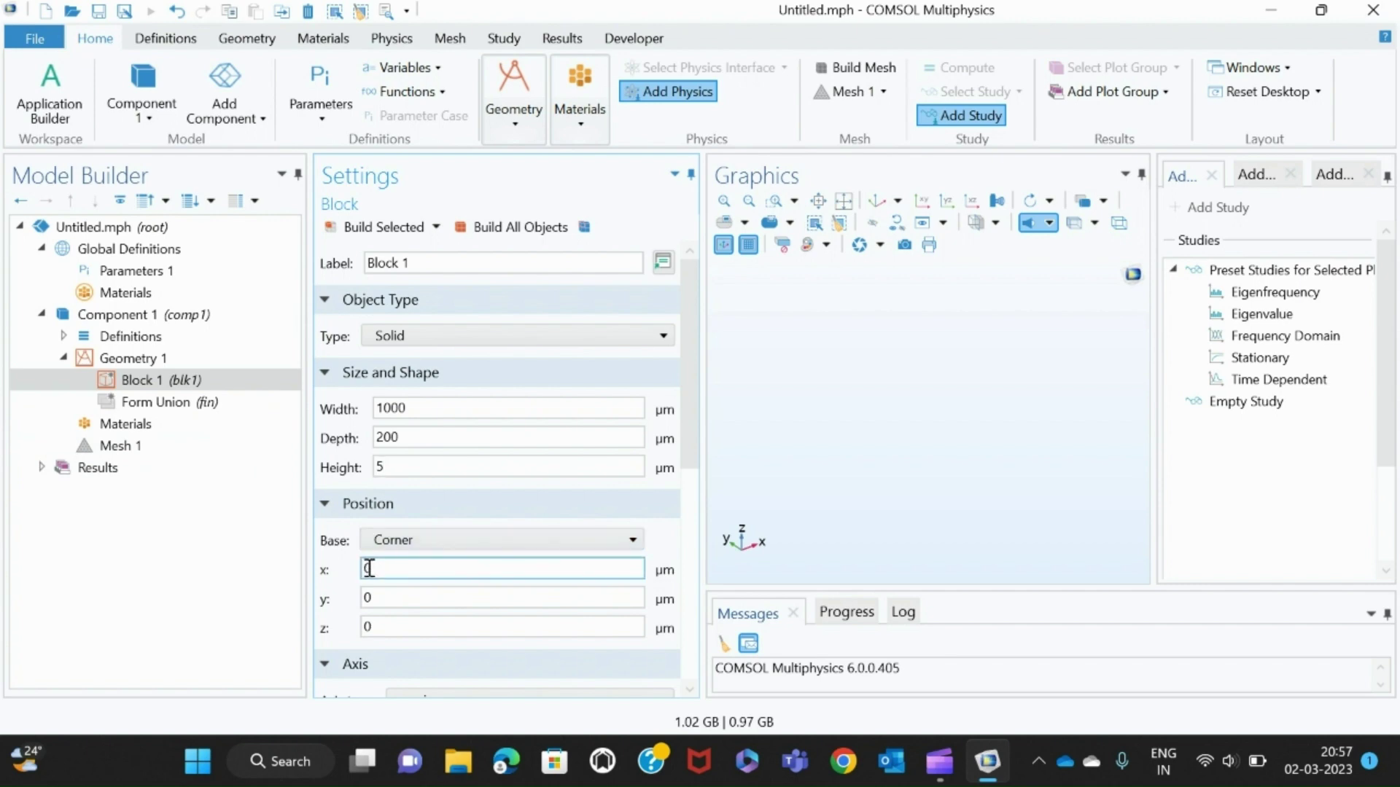
{"action": "left_click", "coordinate": [377, 632]}
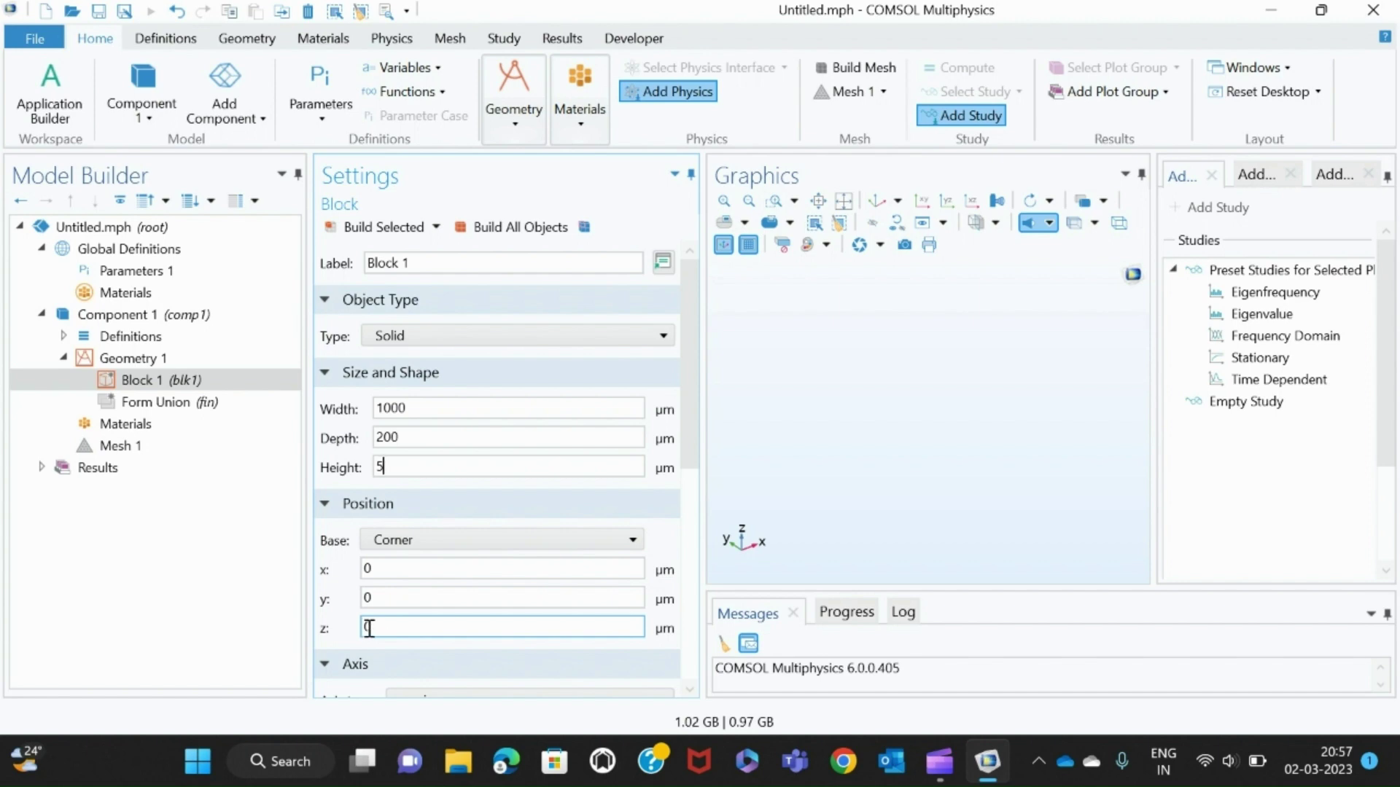
Build the block and add Zinc Oxide from the Piezoelectric library as mat1
{"action": "left_click", "coordinate": [141, 429]}
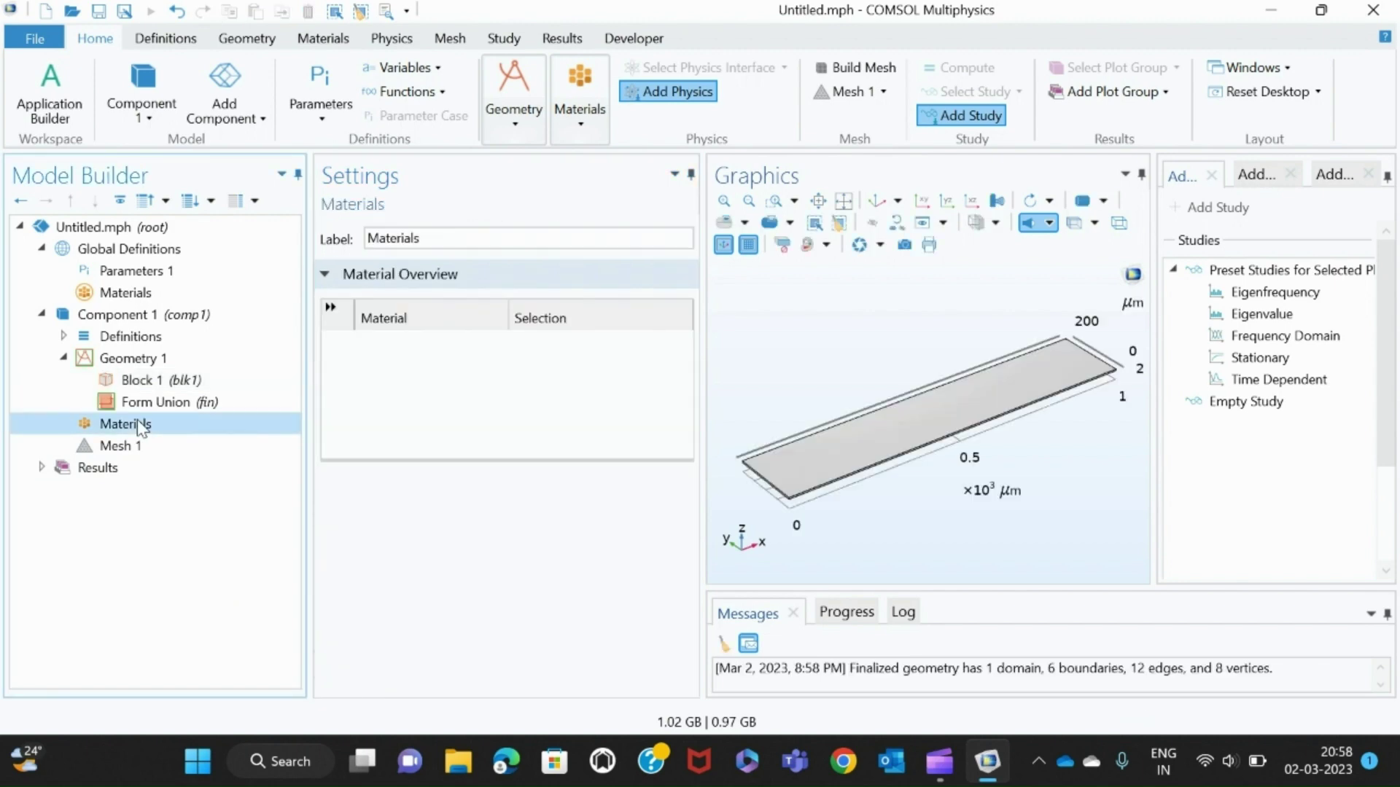
{"action": "right_click", "coordinate": [138, 425]}
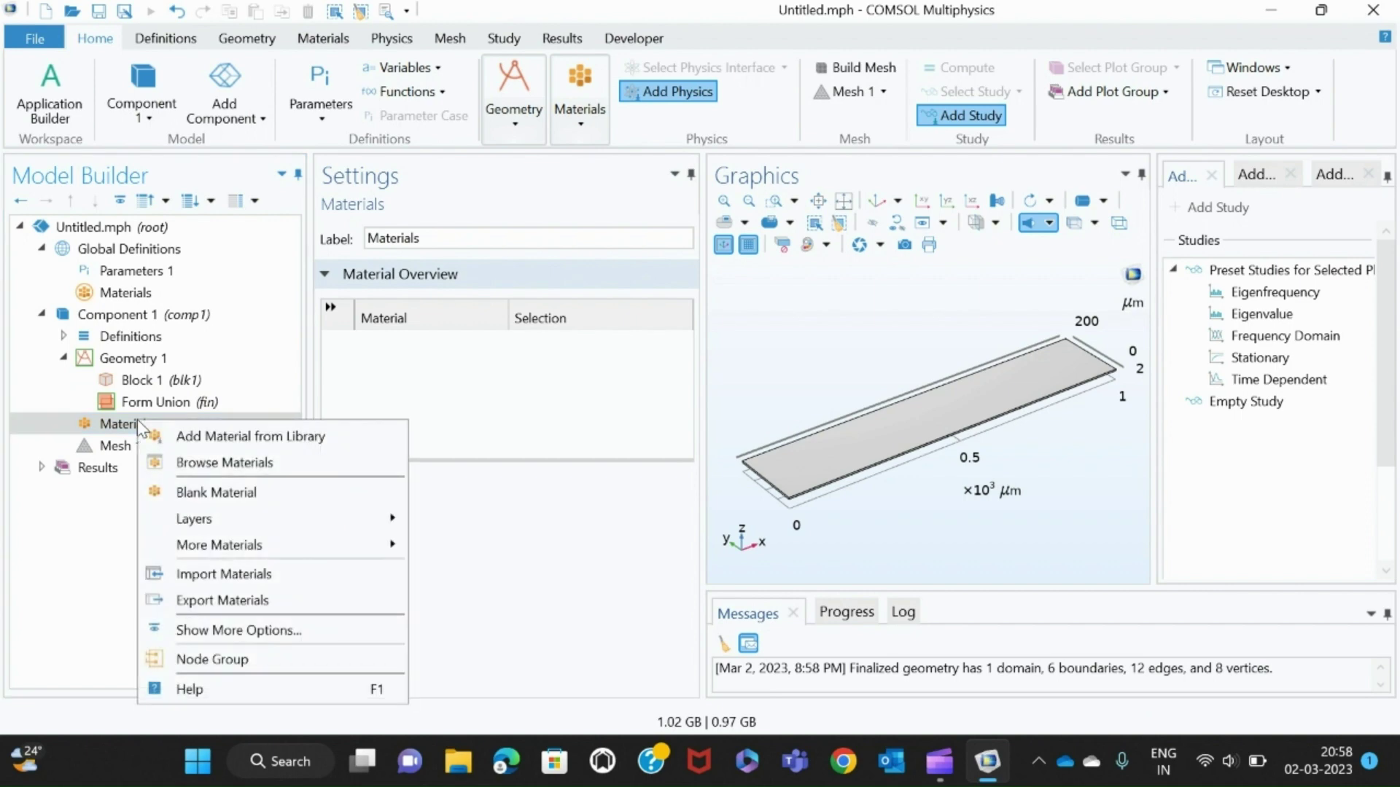
{"action": "left_click", "coordinate": [199, 442]}
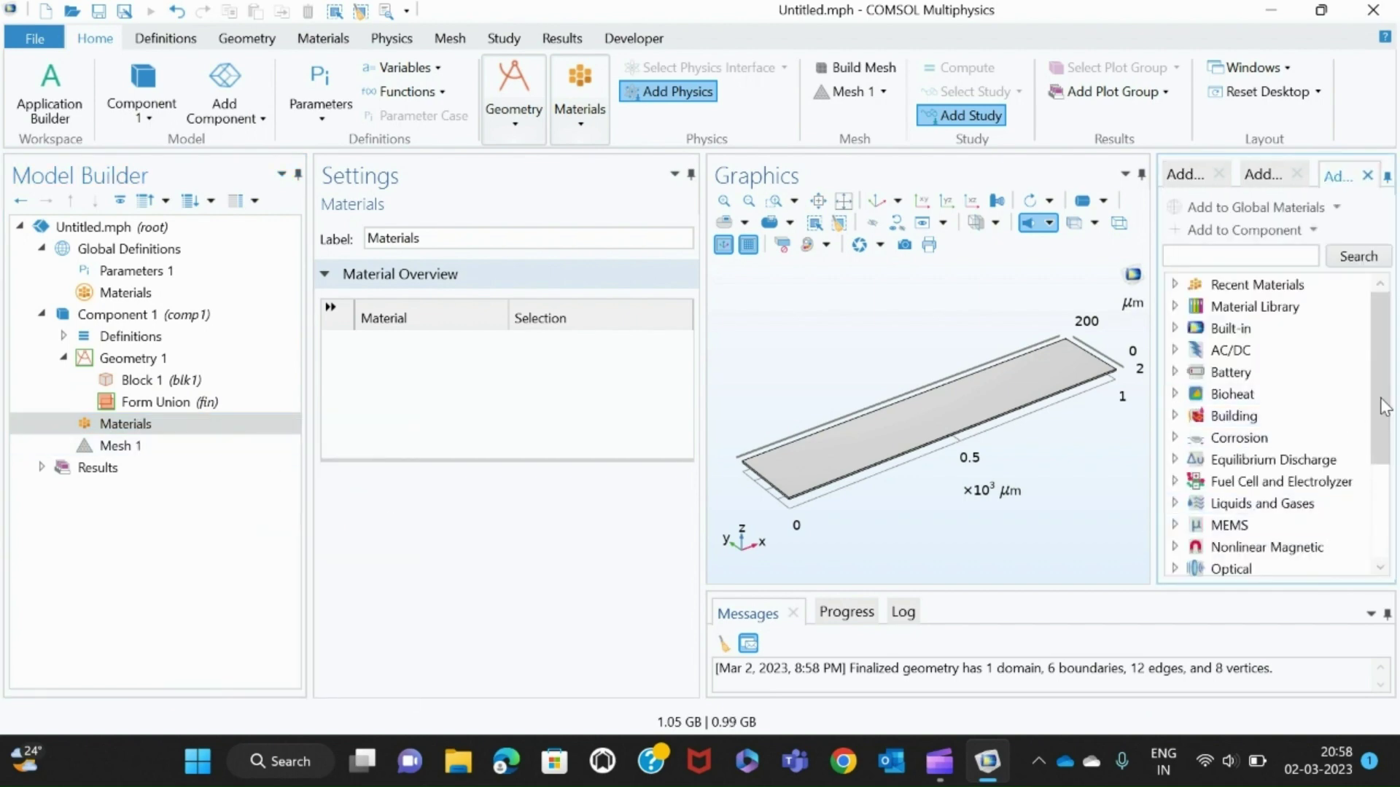
{"action": "left_click_drag", "start_coordinate": [1383, 410], "coordinate": [1388, 524]}
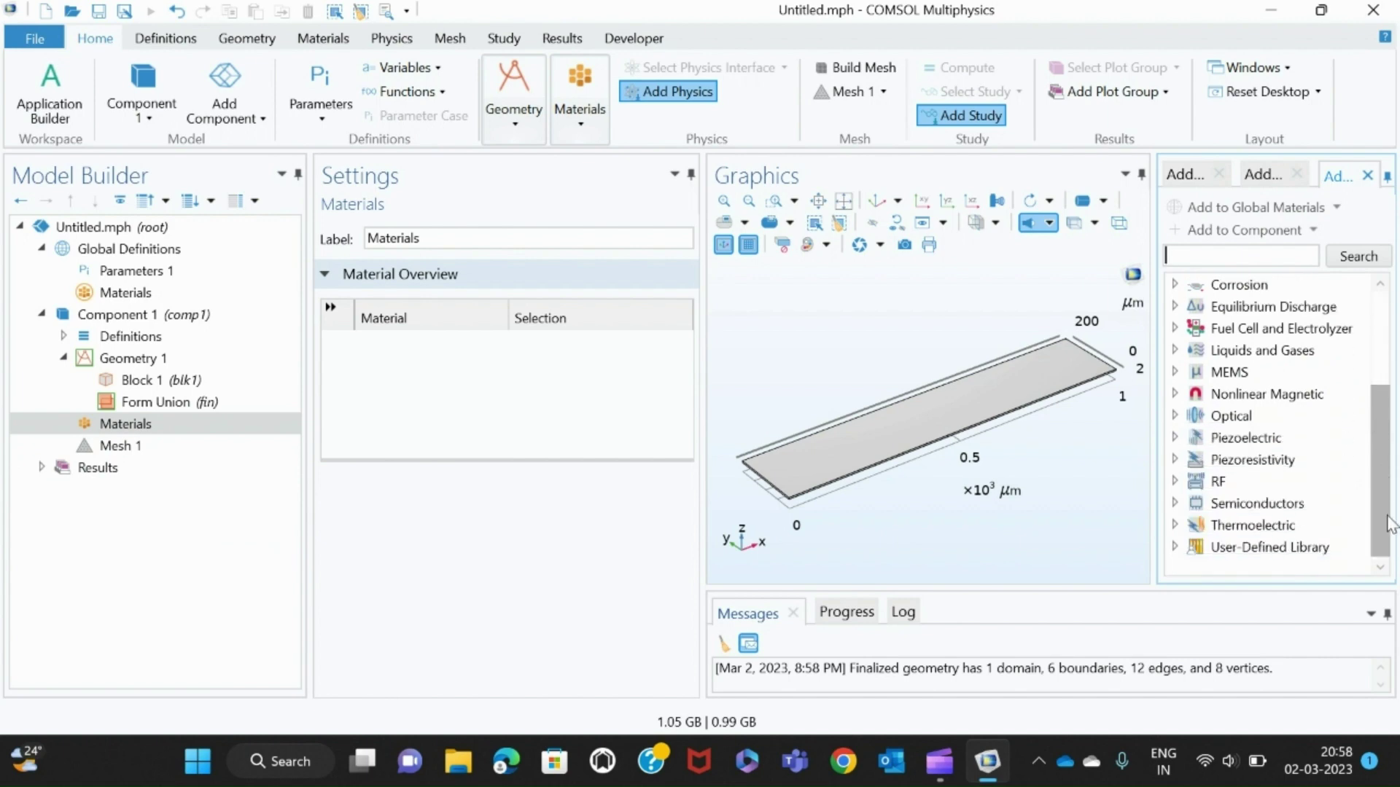
{"action": "left_click", "coordinate": [1174, 438]}
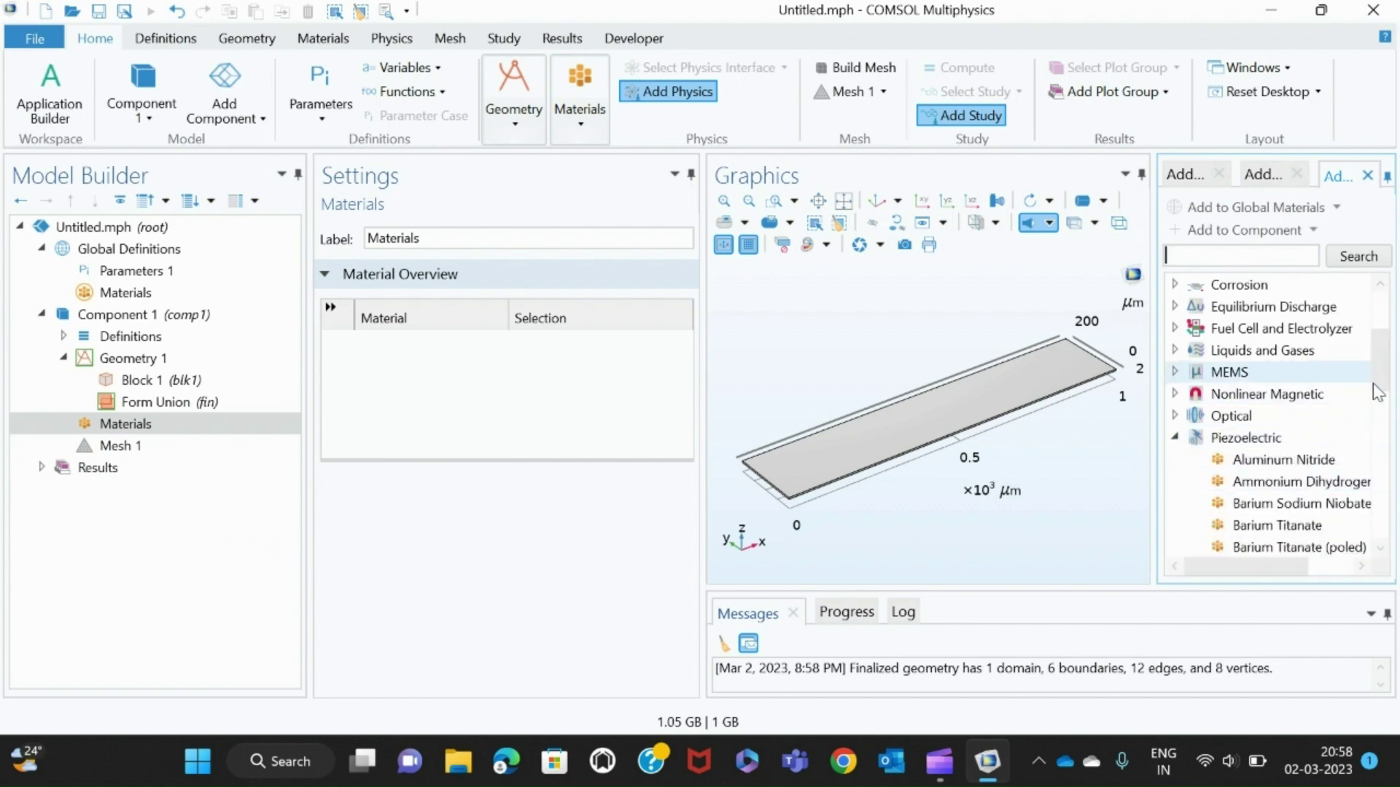
{"action": "left_click_drag", "start_coordinate": [1378, 392], "coordinate": [1379, 478]}
{"action": "scroll", "coordinate": [1377, 479], "scroll_direction": "up", "scroll_amount": 3}
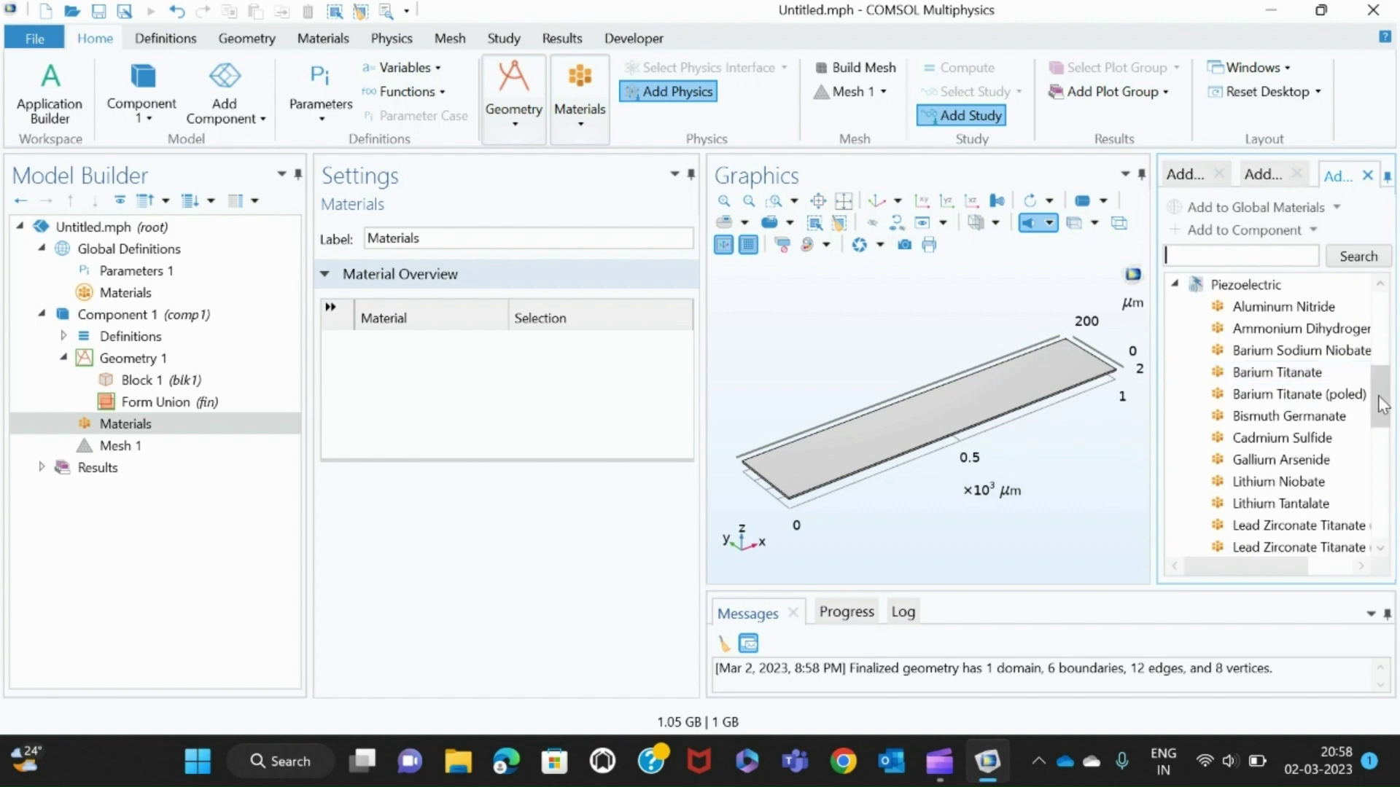
{"action": "left_click_drag", "start_coordinate": [1380, 404], "coordinate": [1380, 498]}
{"action": "left_click", "coordinate": [1275, 485]}
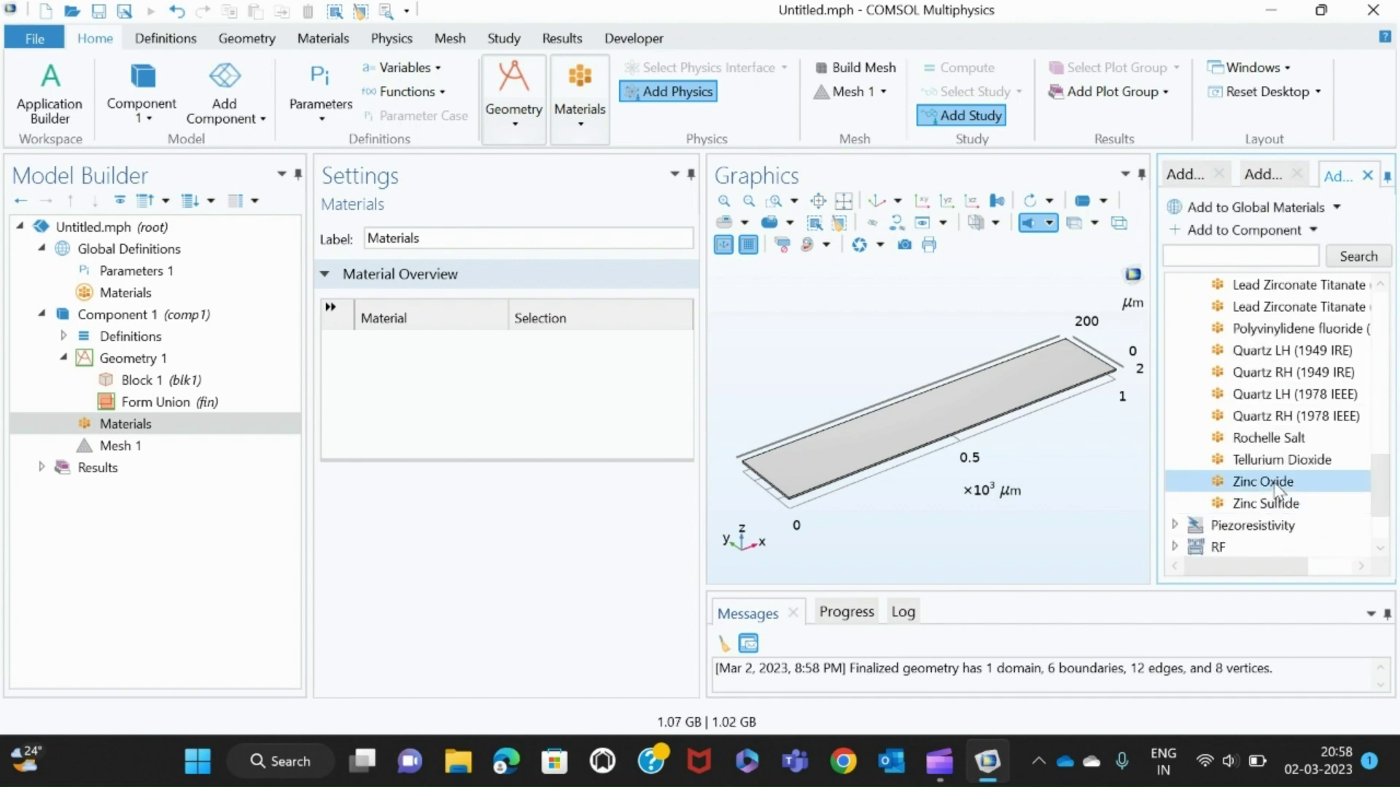
{"action": "double_click", "coordinate": [1275, 486]}
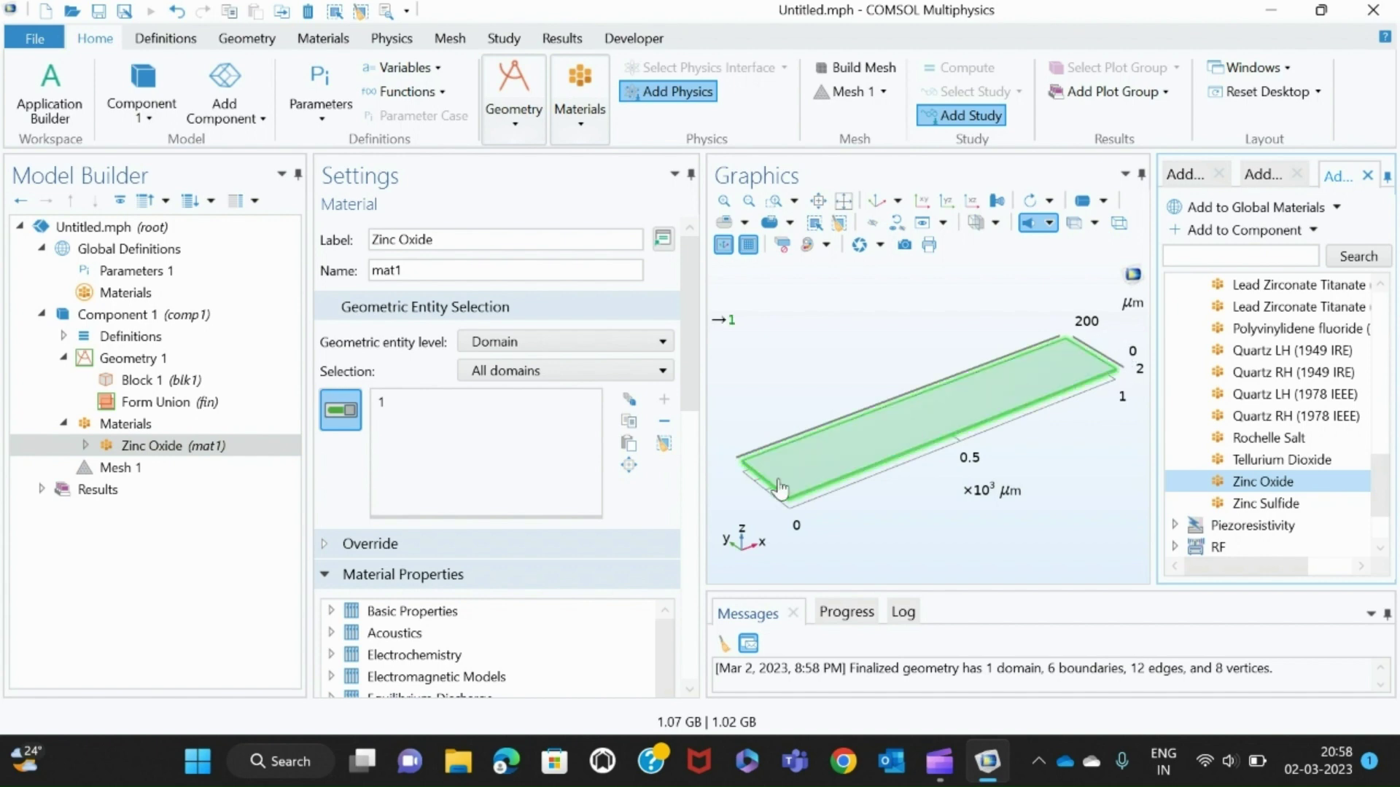
Review the Zinc Oxide material settings, then add a second block, Block 2
{"action": "left_click", "coordinate": [113, 359]}
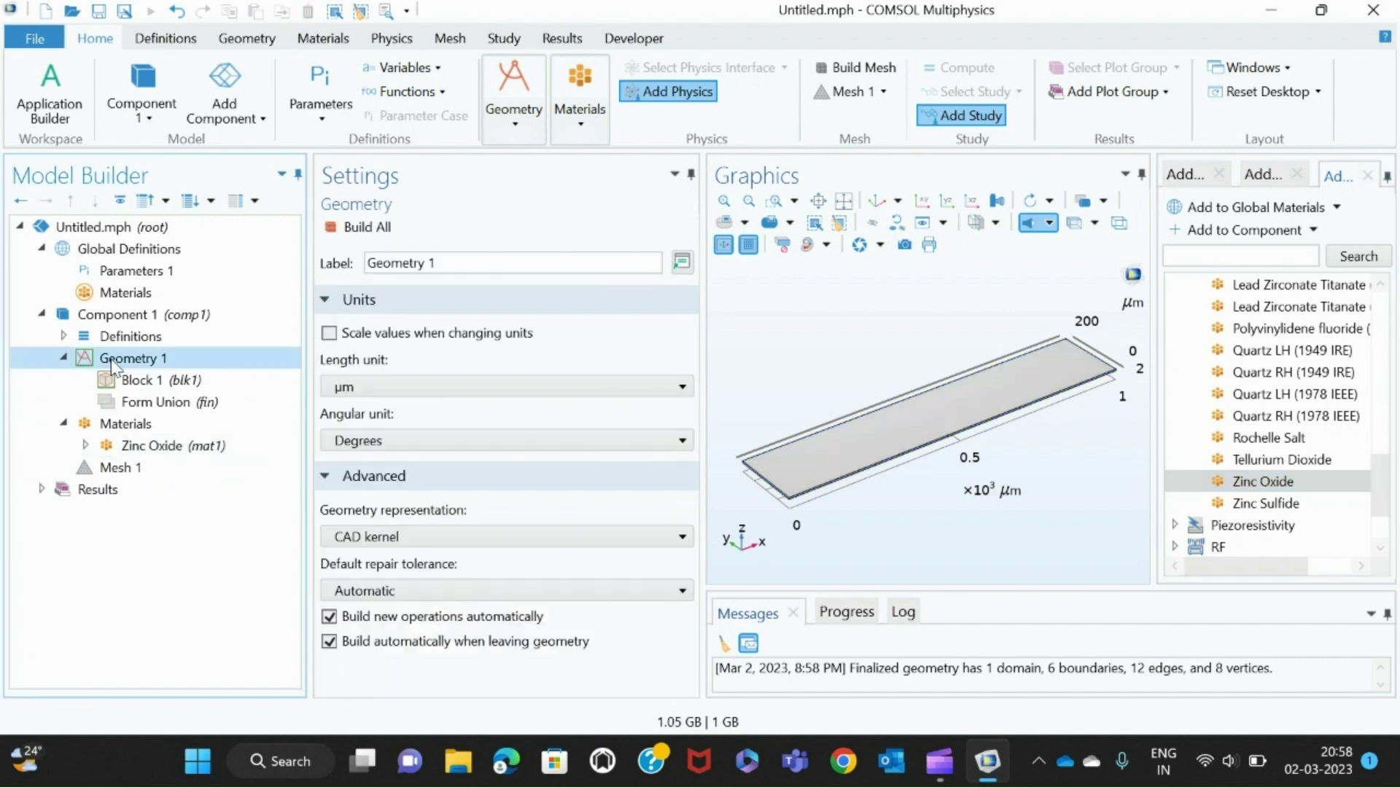
{"action": "right_click", "coordinate": [113, 358]}
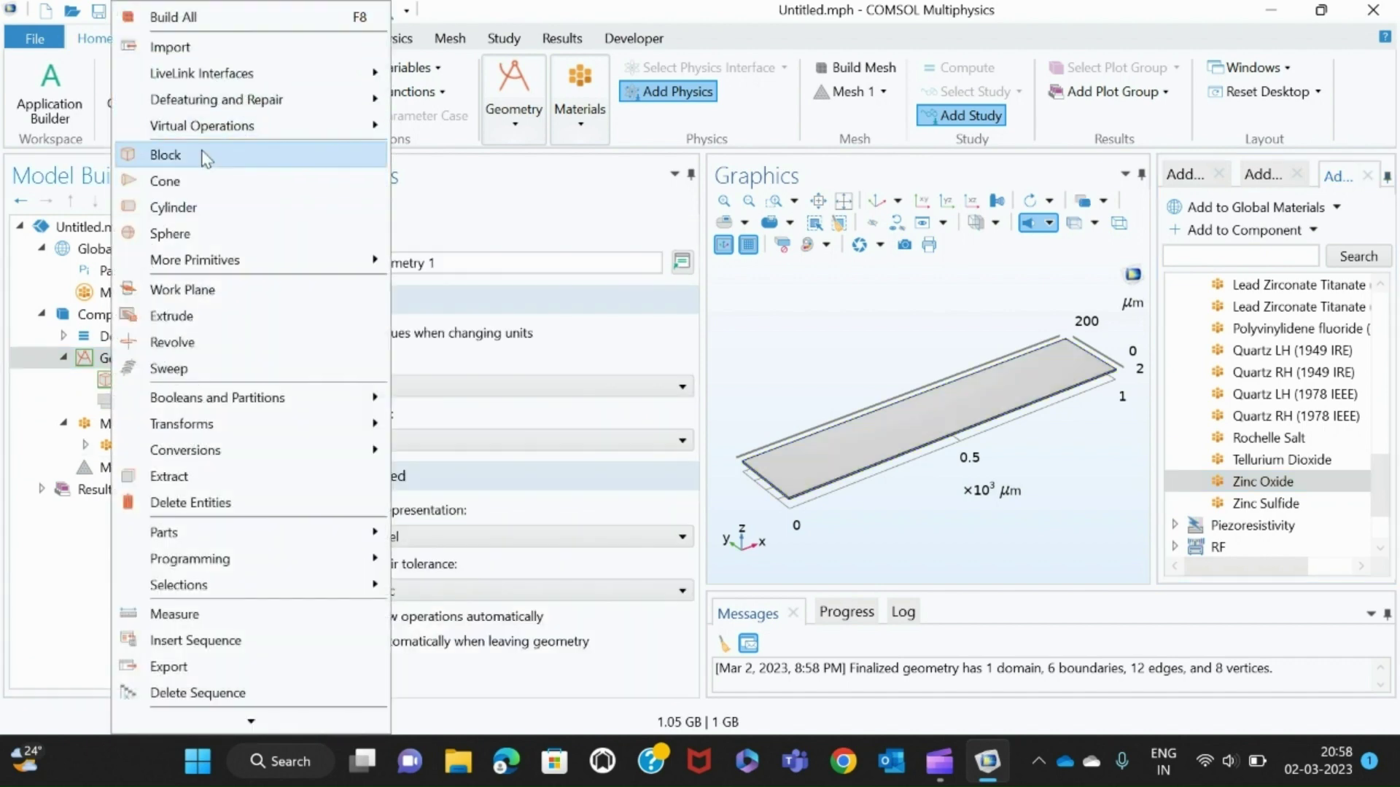
{"action": "left_click", "coordinate": [551, 226]}
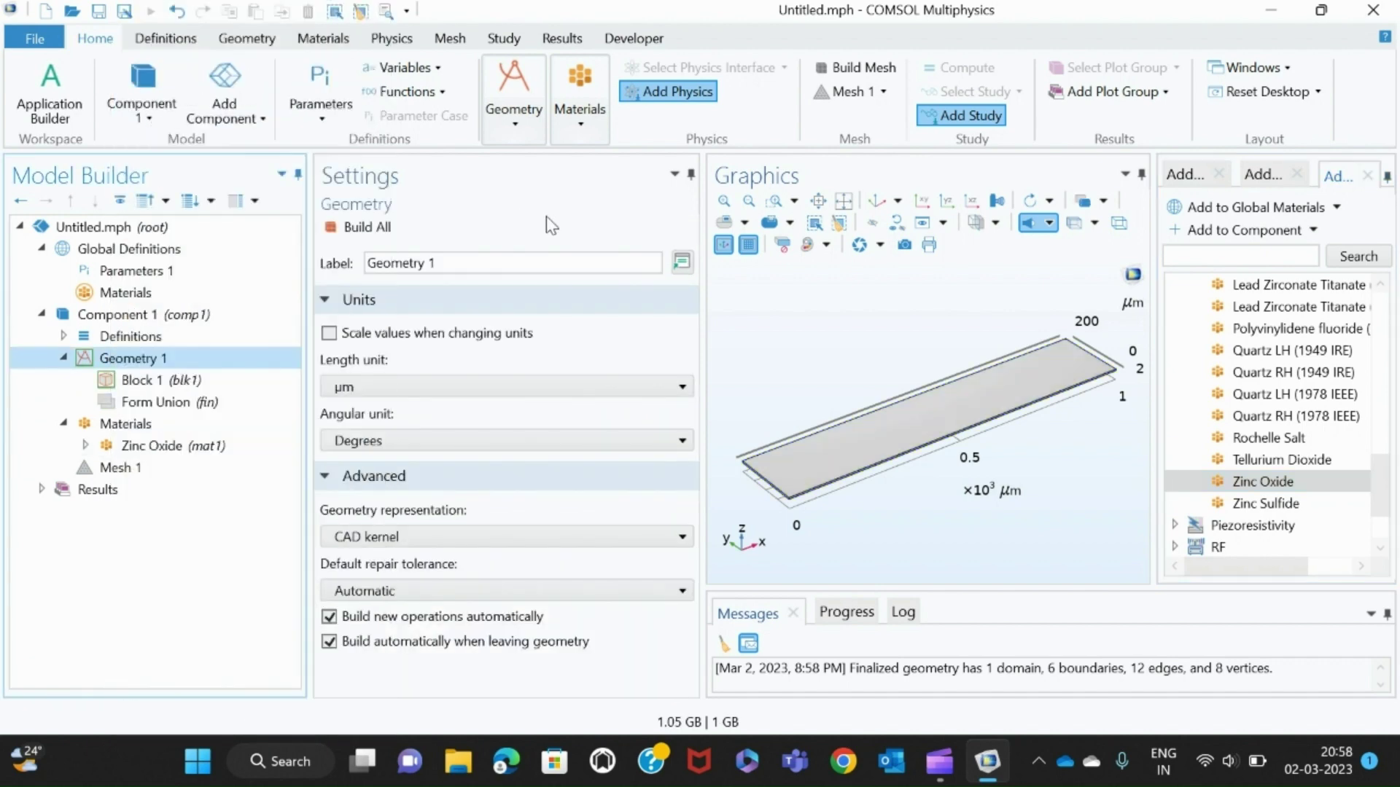
{"action": "left_click", "coordinate": [146, 446]}
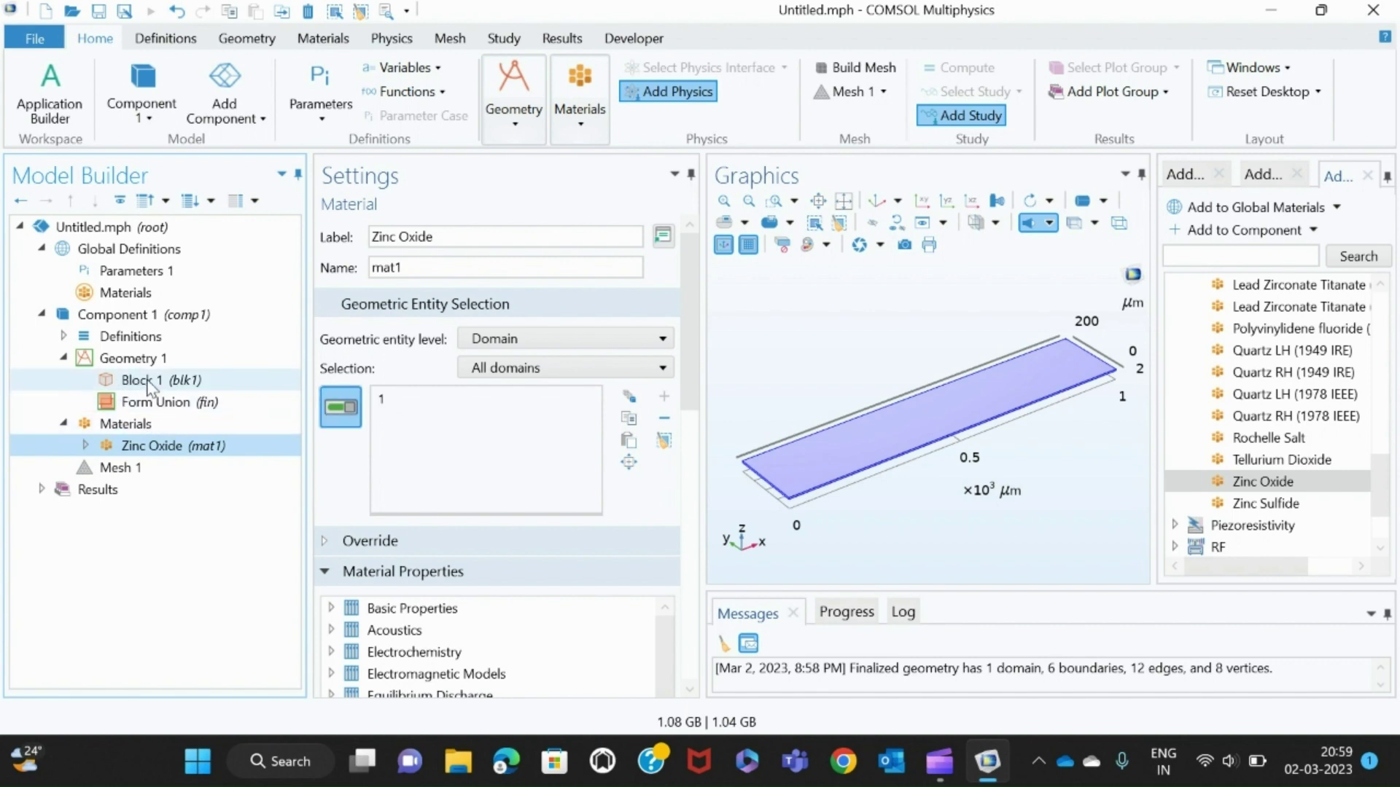
{"action": "left_click", "coordinate": [131, 359]}
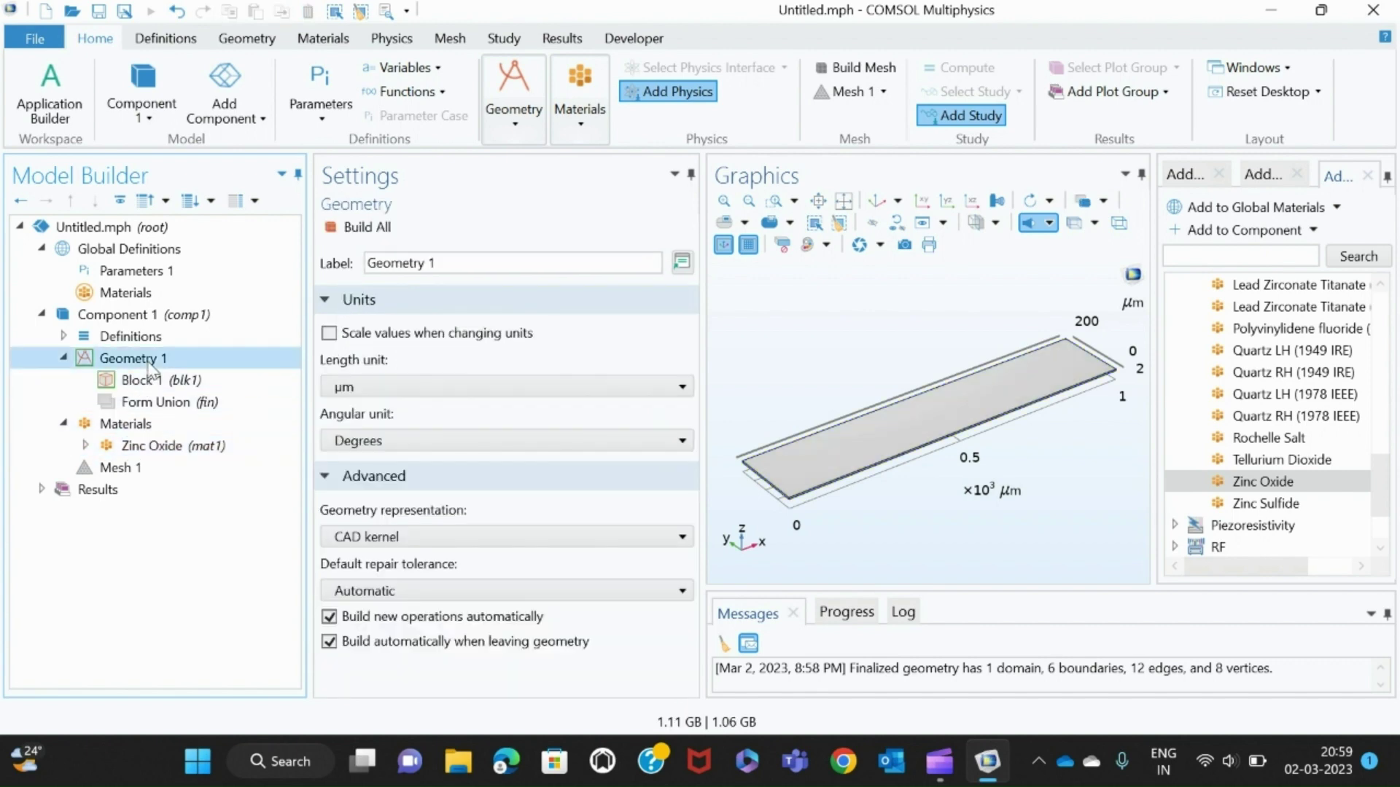
{"action": "right_click", "coordinate": [149, 362]}
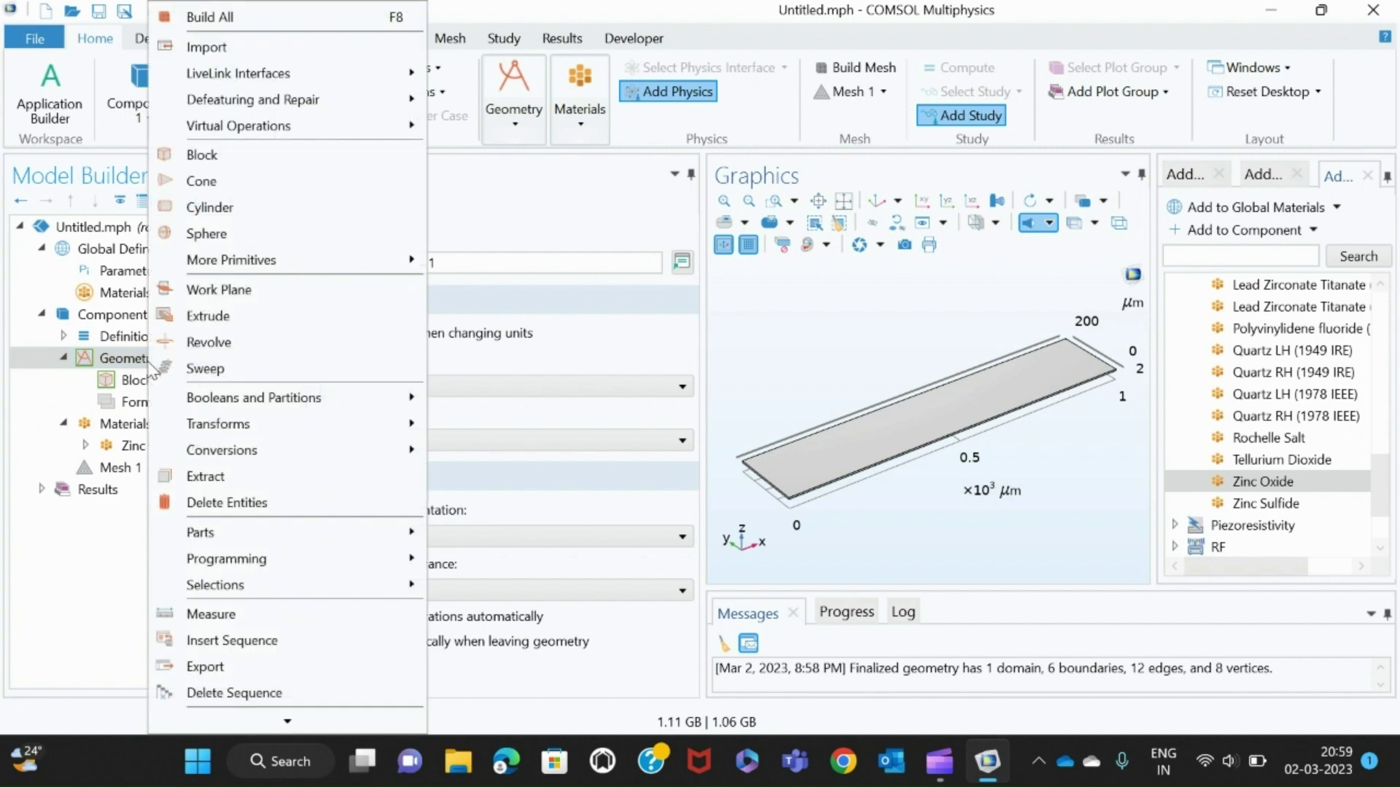
{"action": "left_click", "coordinate": [212, 154]}
Size Block 2 to 1000 × 200 × 5 µm and set its z position to 5
{"action": "left_click", "coordinate": [406, 410]}
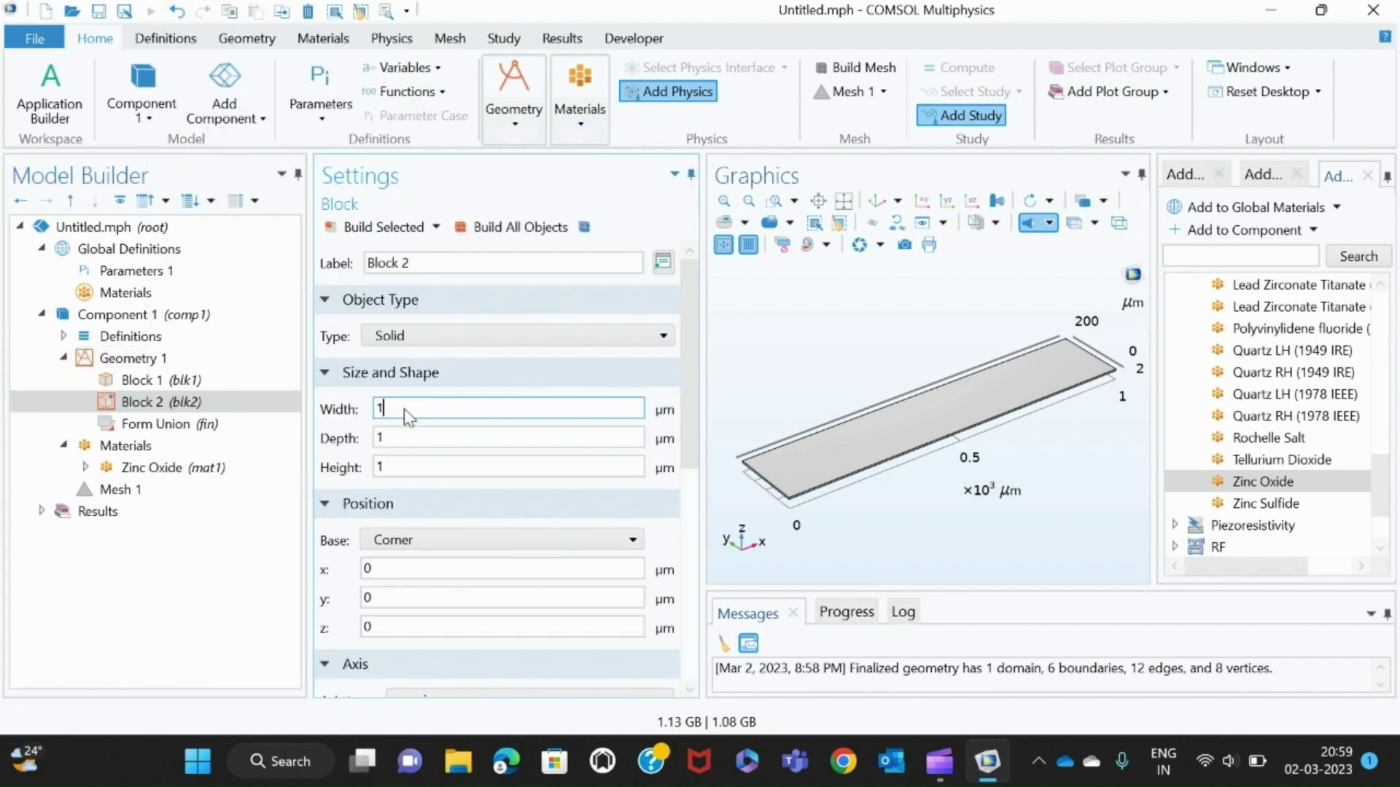
{"action": "type", "text": "000"}
{"action": "key", "text": "Tab"}
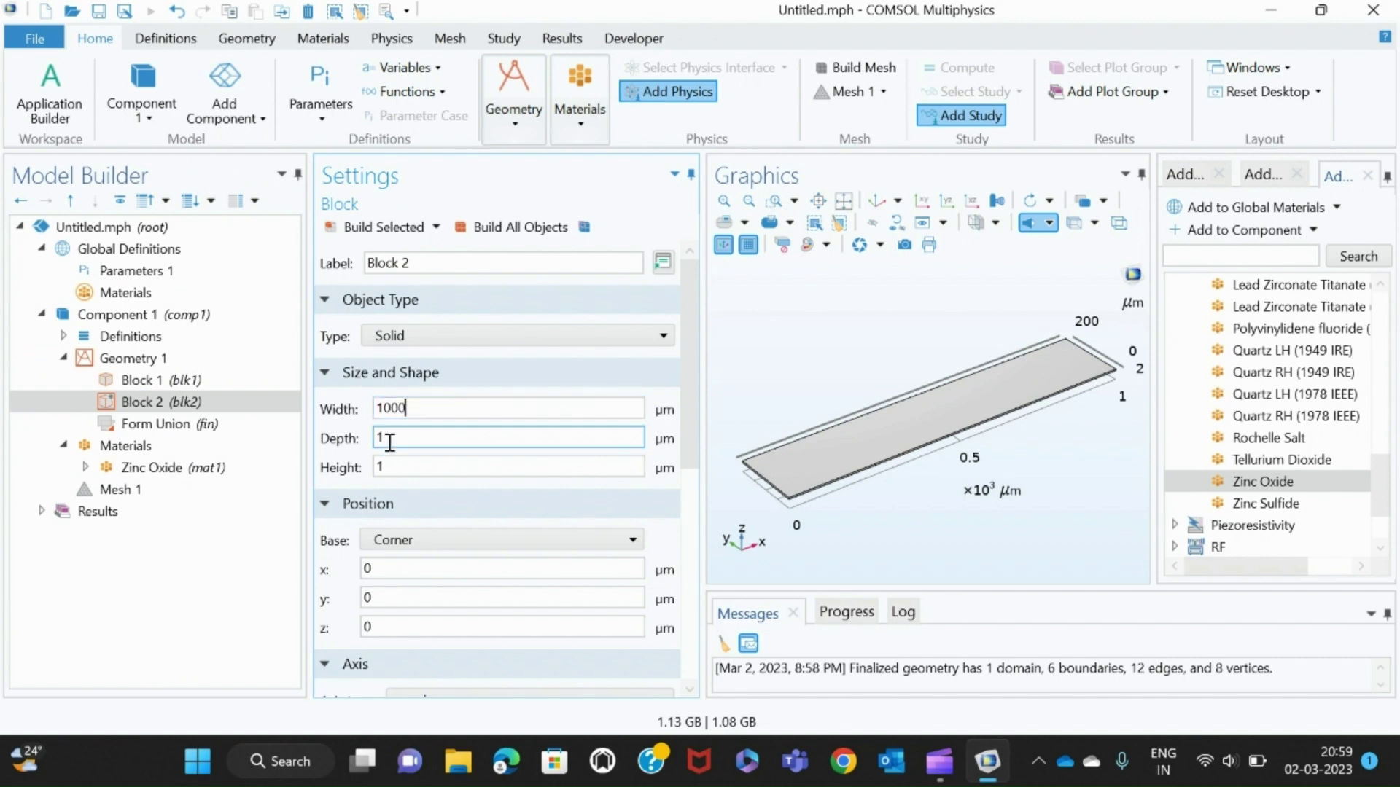
{"action": "key", "text": "BackSpace"}
{"action": "left_click", "coordinate": [410, 467]}
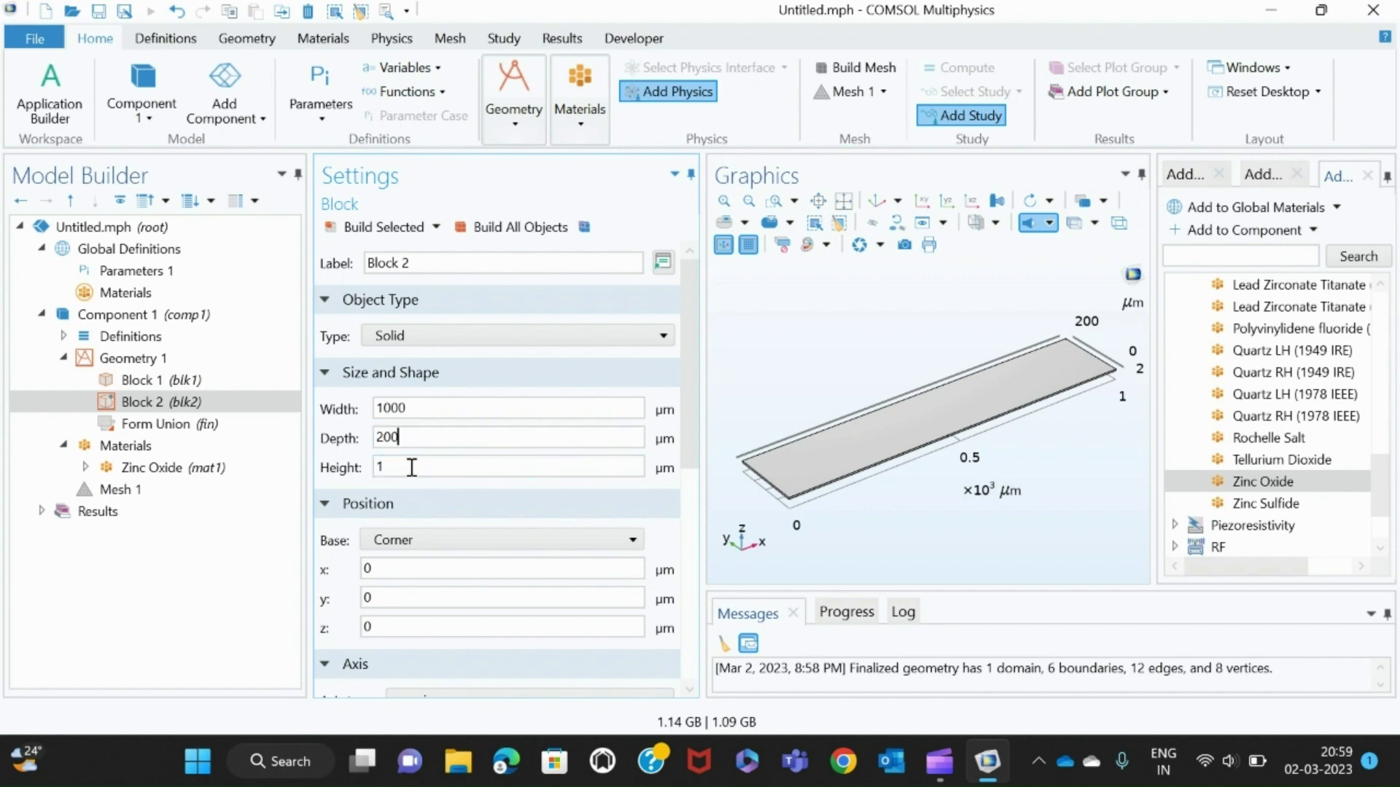
{"action": "type", "text": "5"}
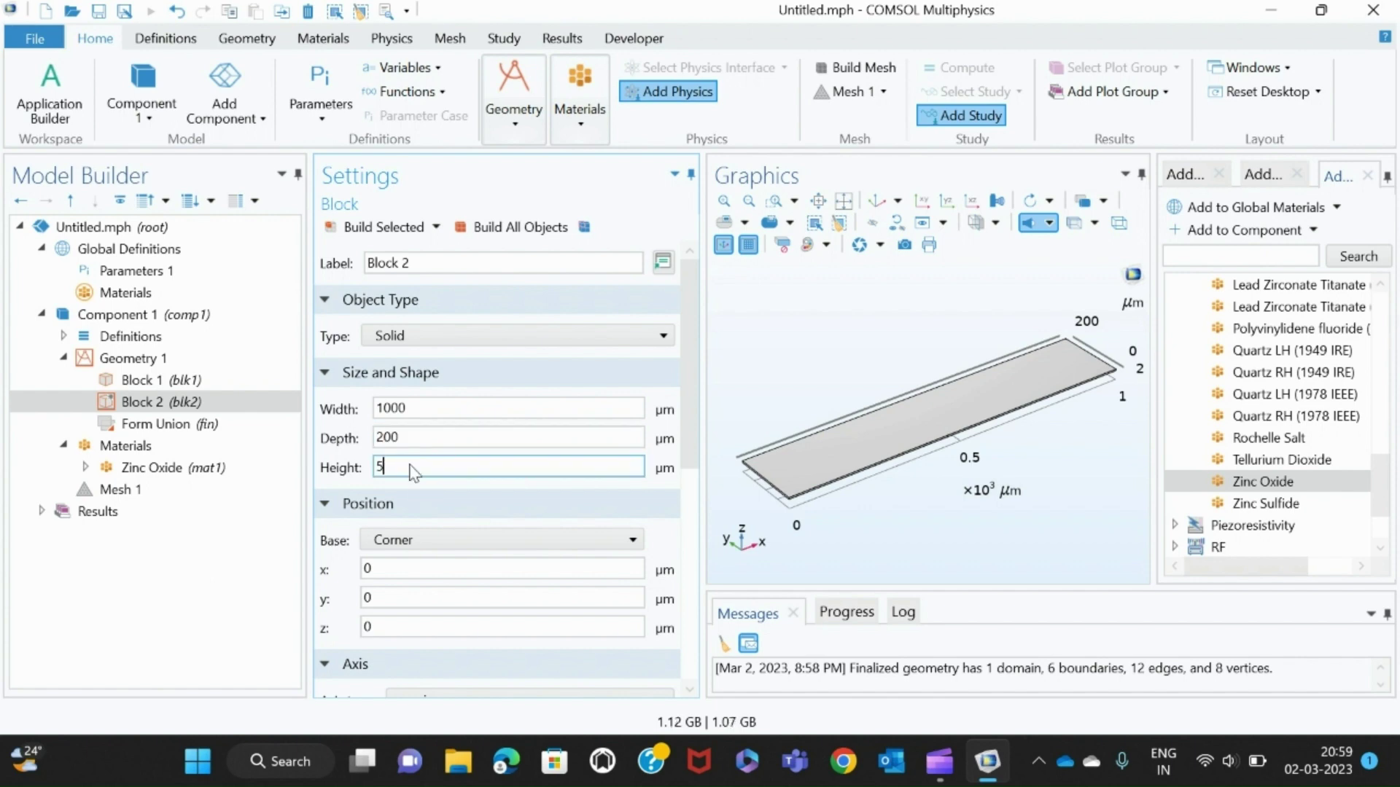
{"action": "left_click", "coordinate": [374, 629]}
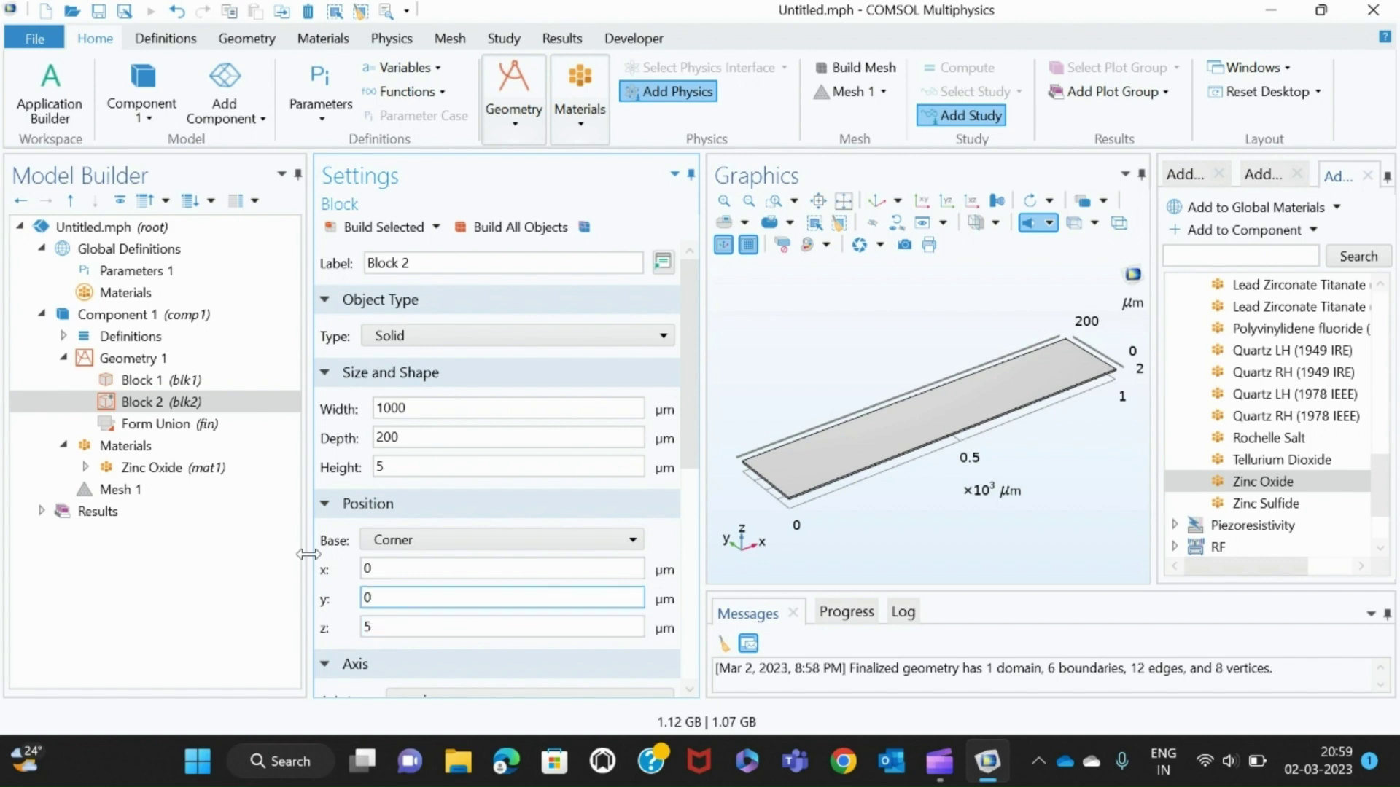
Add Si - Silicon (single-crystal, anisotropic) from MEMS > Semiconductors as mat2
{"action": "left_click", "coordinate": [125, 446]}
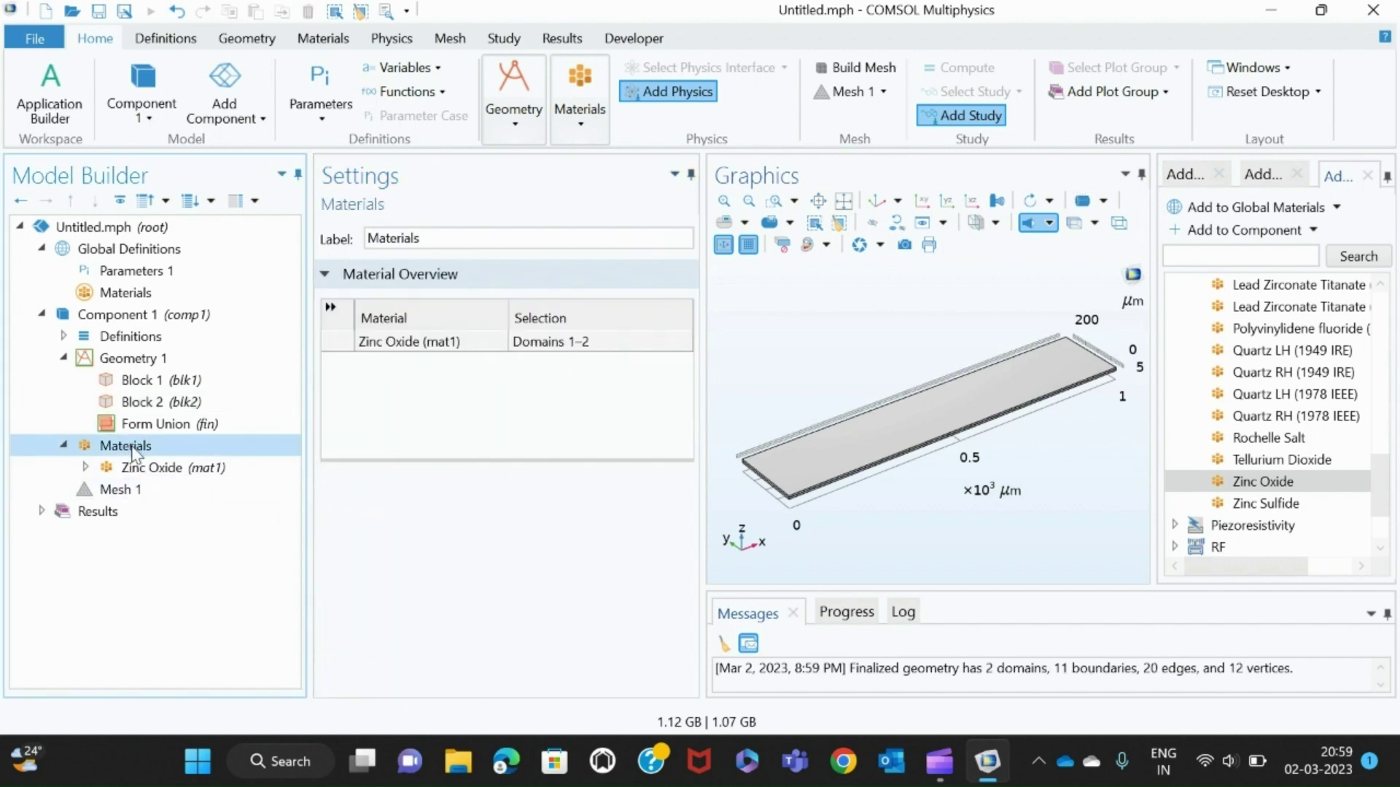
{"action": "right_click", "coordinate": [134, 453]}
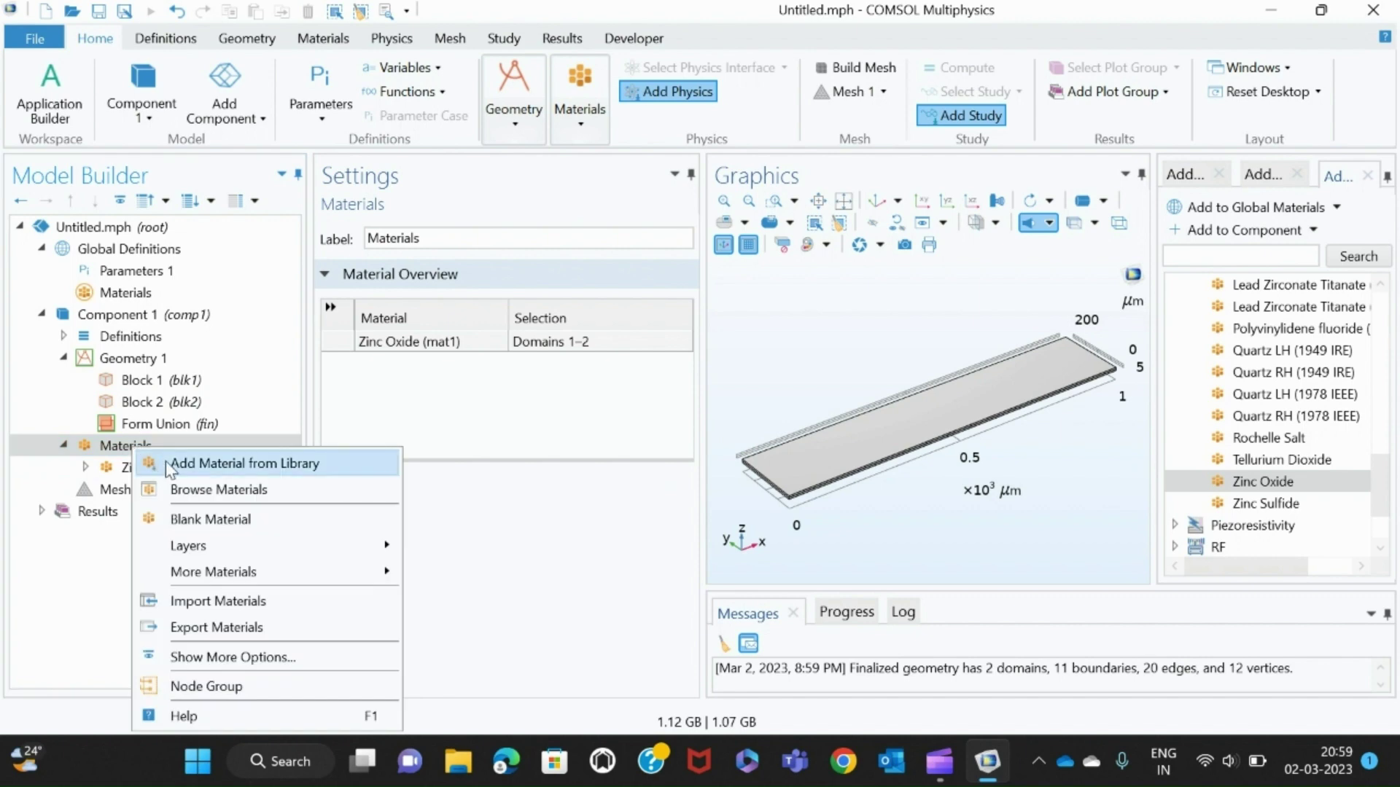
{"action": "left_click", "coordinate": [165, 461]}
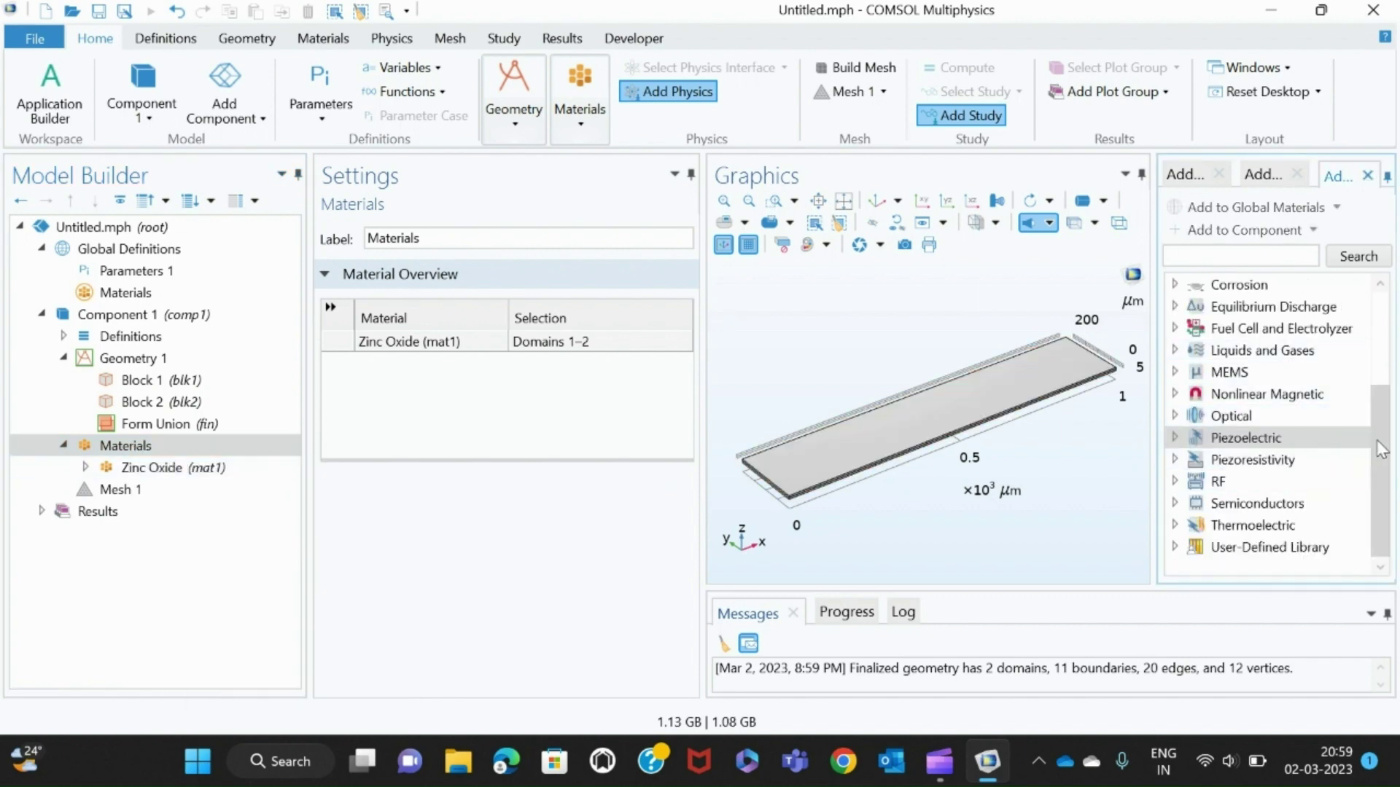
{"action": "left_click_drag", "start_coordinate": [1380, 442], "coordinate": [1393, 352]}
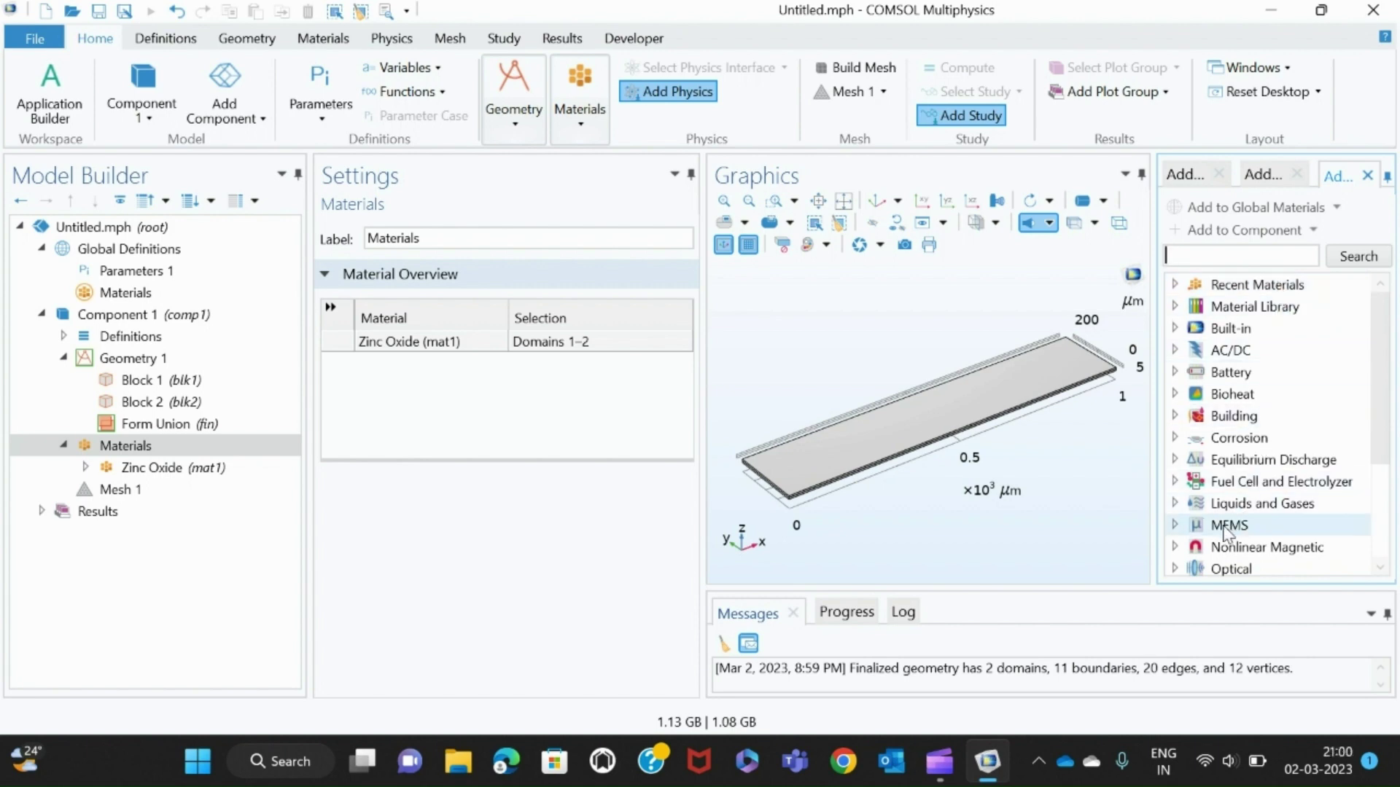
{"action": "left_click", "coordinate": [1182, 526]}
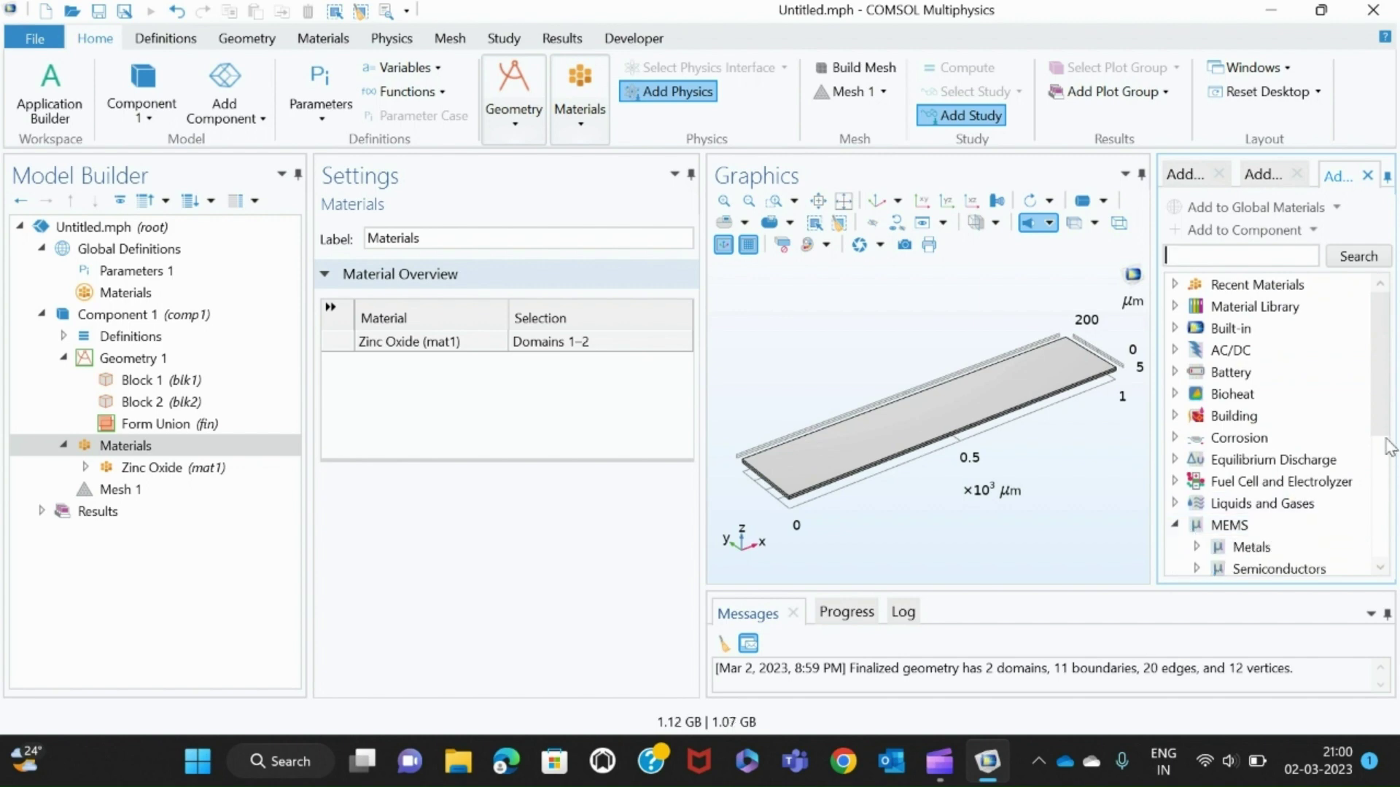
{"action": "scroll", "coordinate": [1380, 512], "scroll_direction": "down", "scroll_amount": 2}
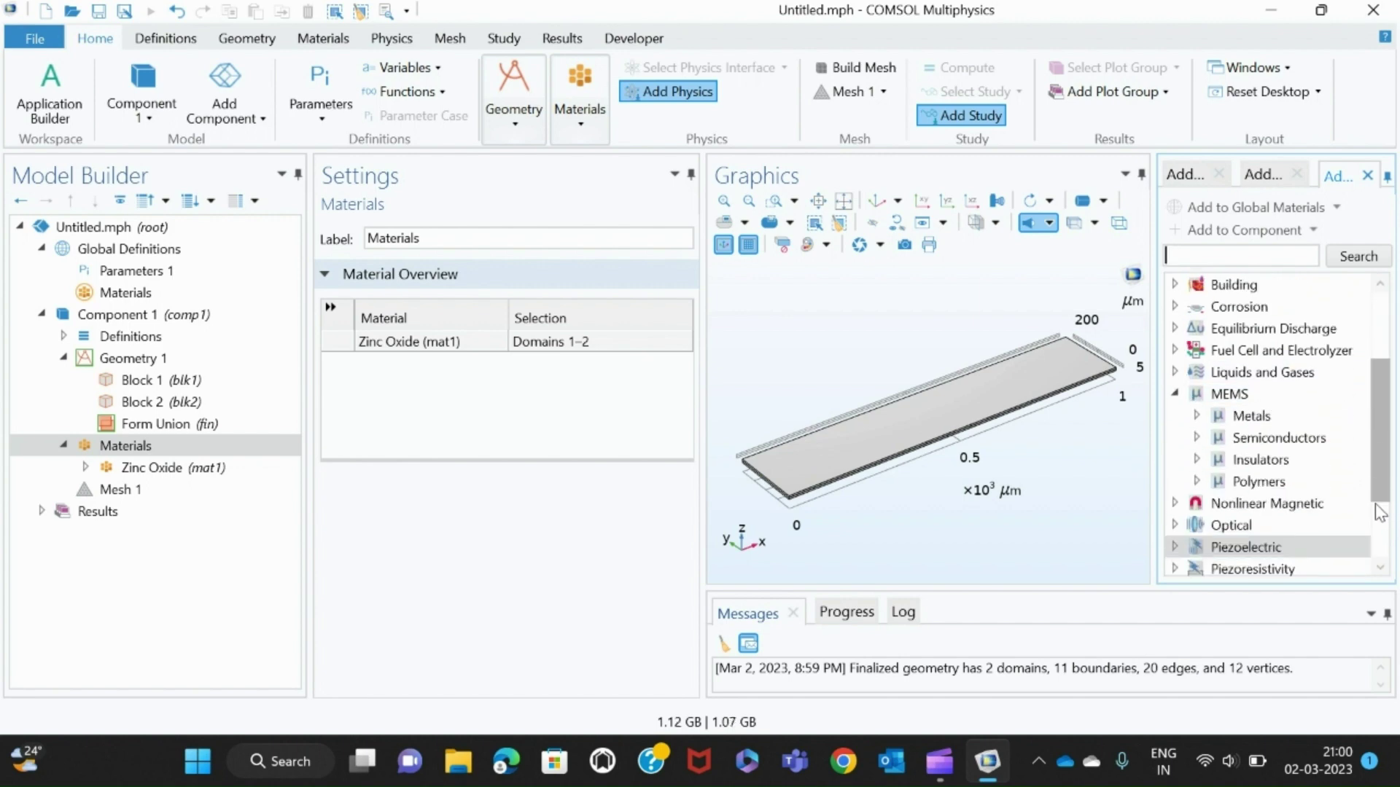
{"action": "left_click", "coordinate": [1197, 438]}
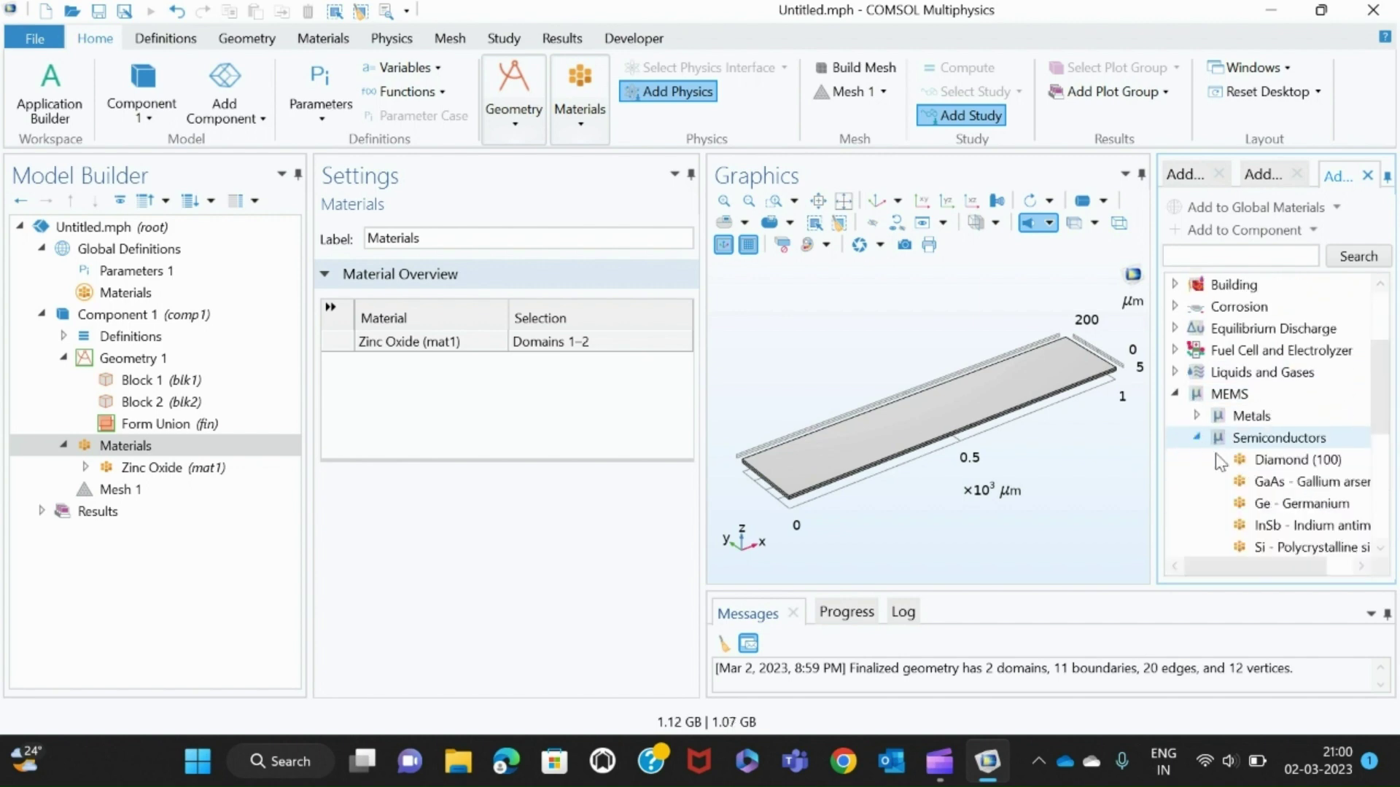
{"action": "scroll", "coordinate": [1382, 501], "scroll_direction": "down", "scroll_amount": 1}
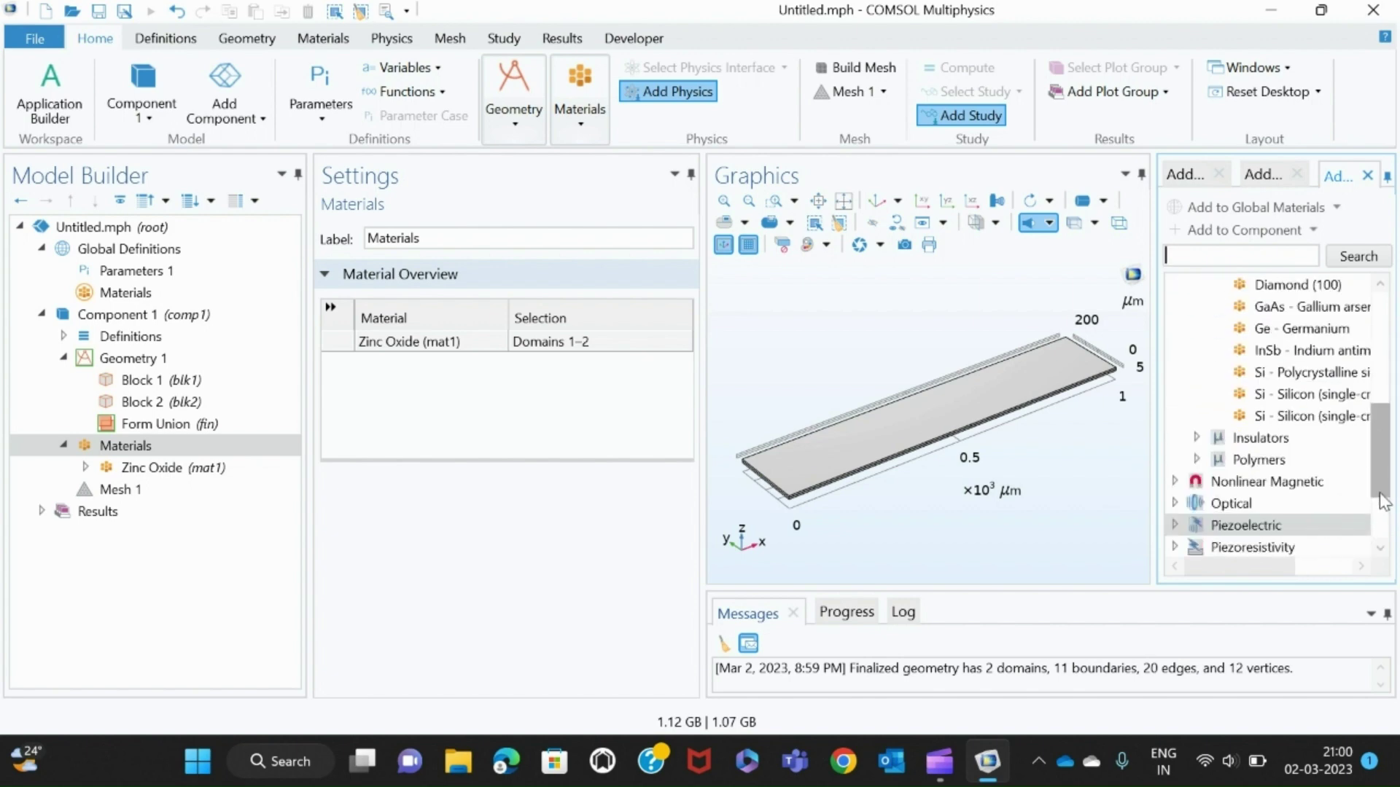
{"action": "left_click", "coordinate": [1331, 417]}
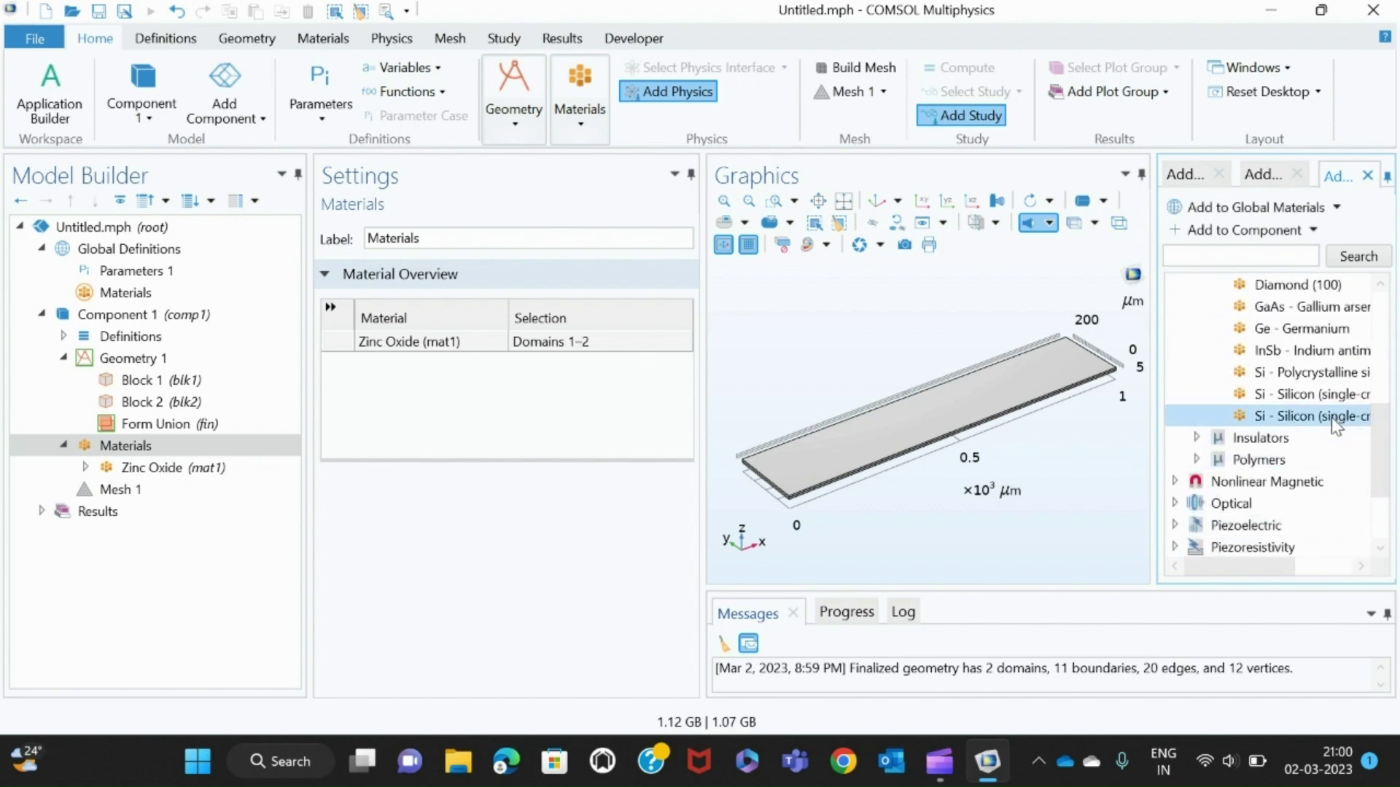
{"action": "double_click", "coordinate": [1331, 417]}
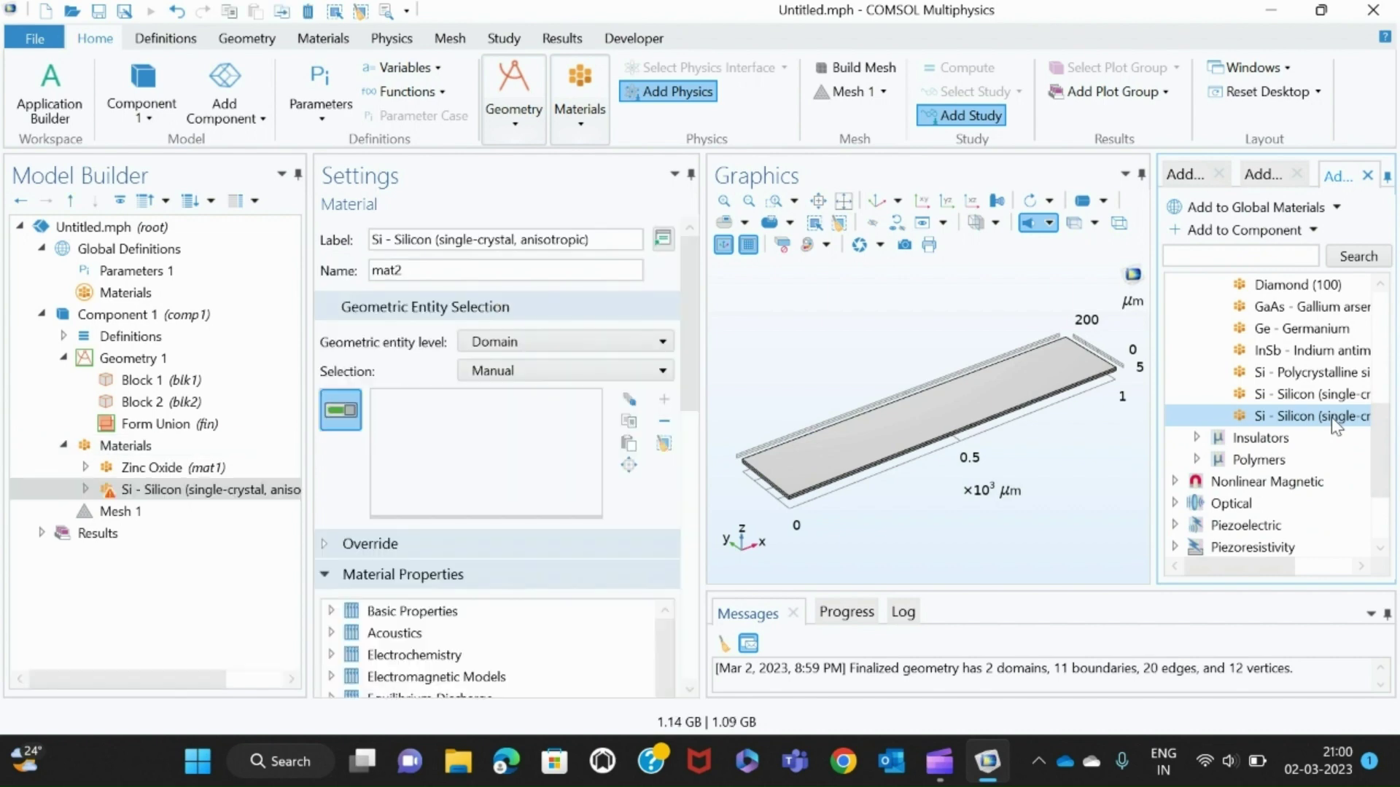
Assign the silicon material to domain 2, the upper block, and view it edge-on
{"action": "left_click", "coordinate": [884, 433]}
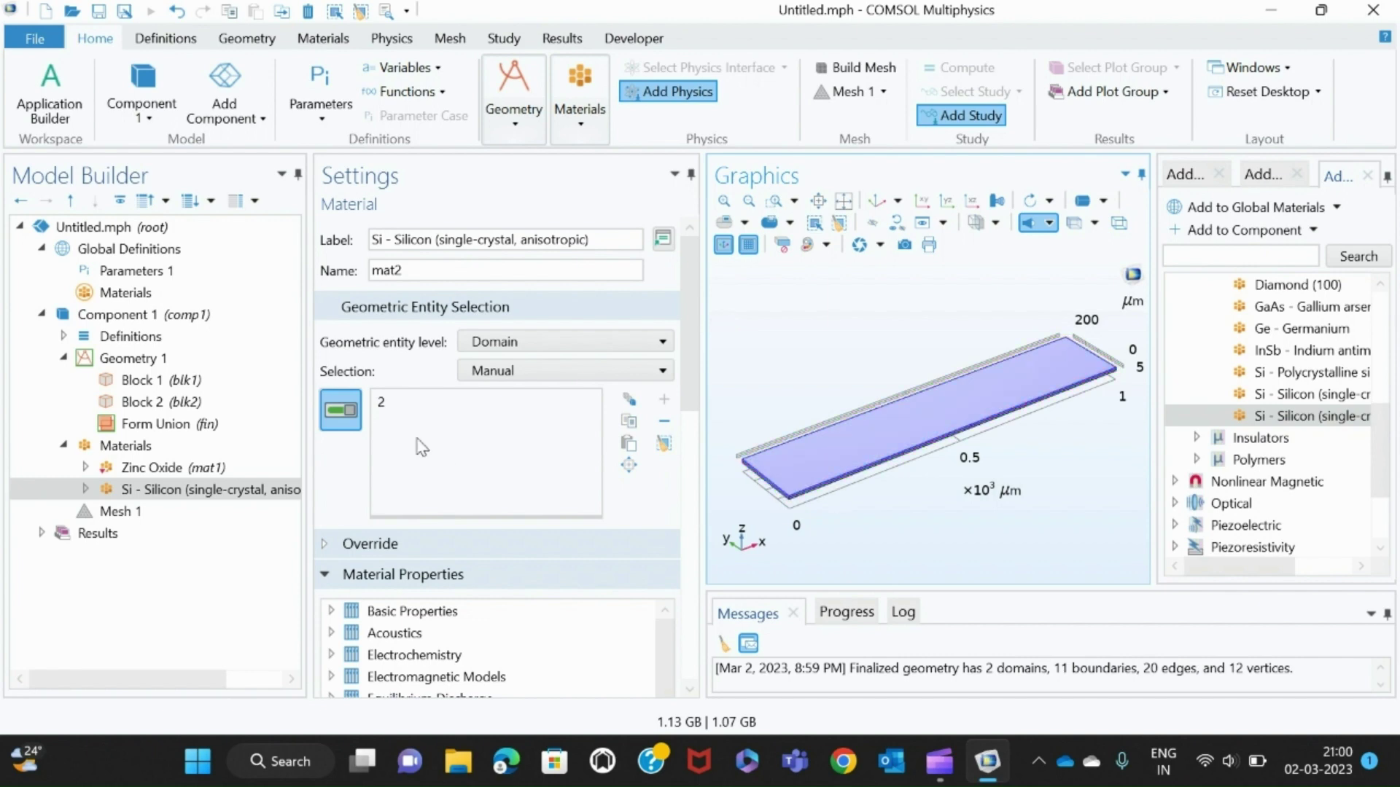
{"action": "left_click_drag", "start_coordinate": [893, 498], "coordinate": [855, 455]}
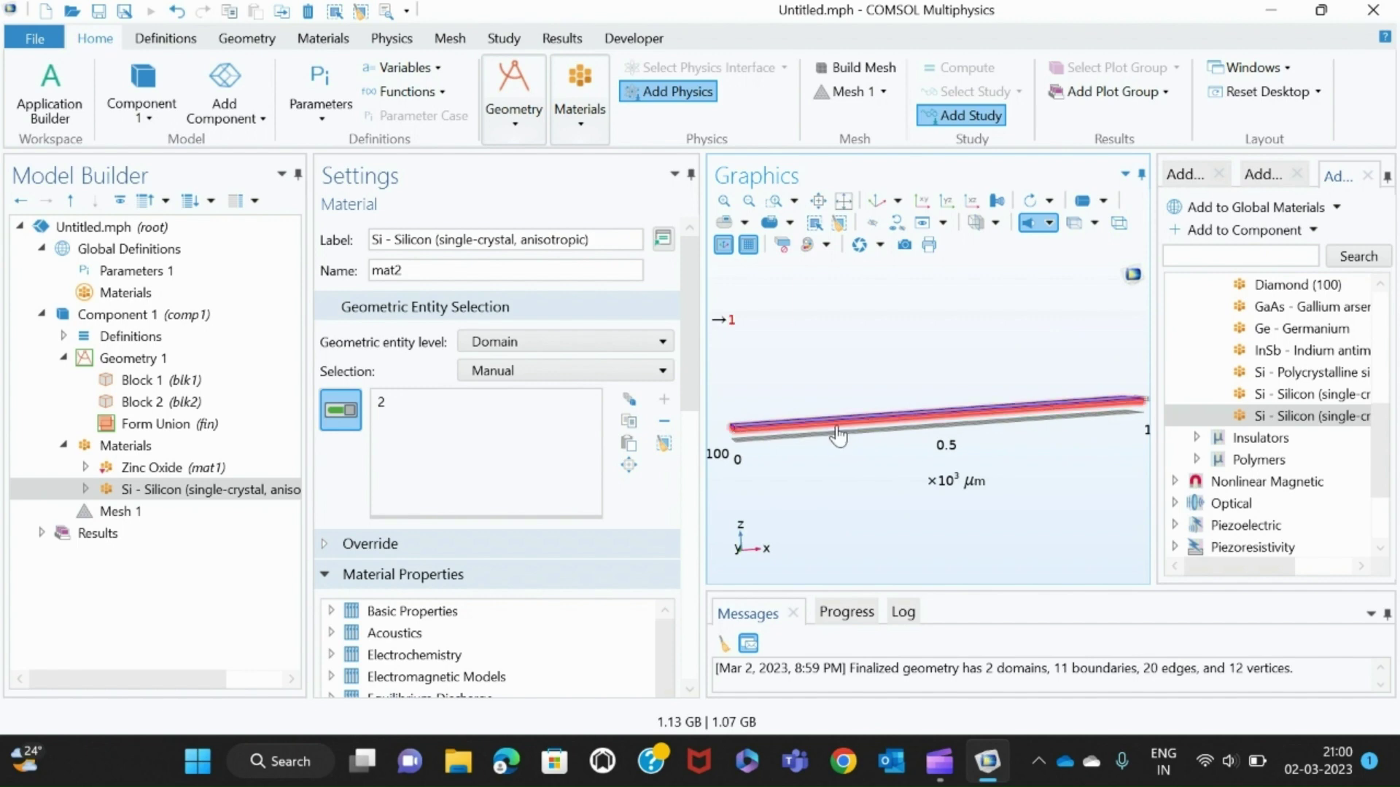
Delete the silicon material mat2 from Materials
{"action": "right_click", "coordinate": [174, 492]}
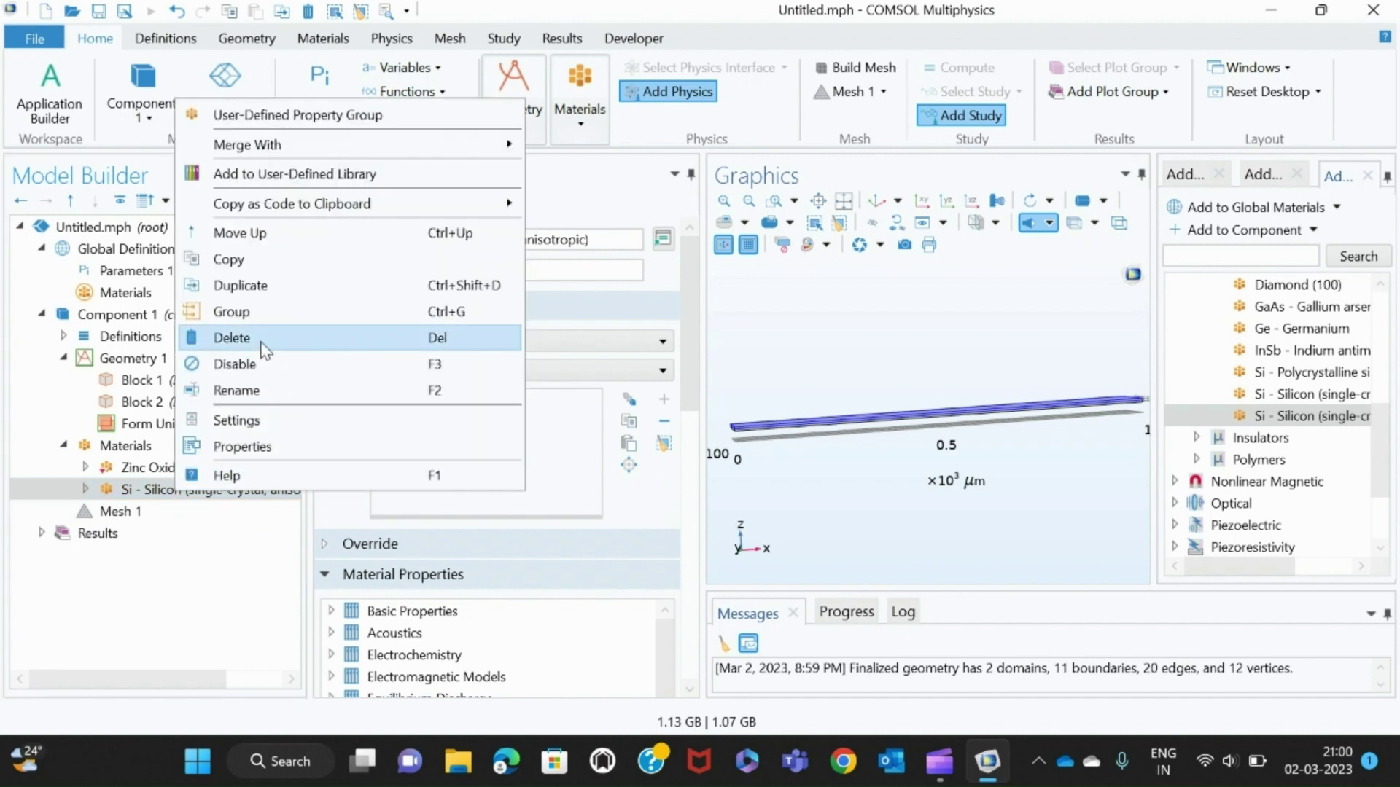
{"action": "left_click", "coordinate": [264, 350]}
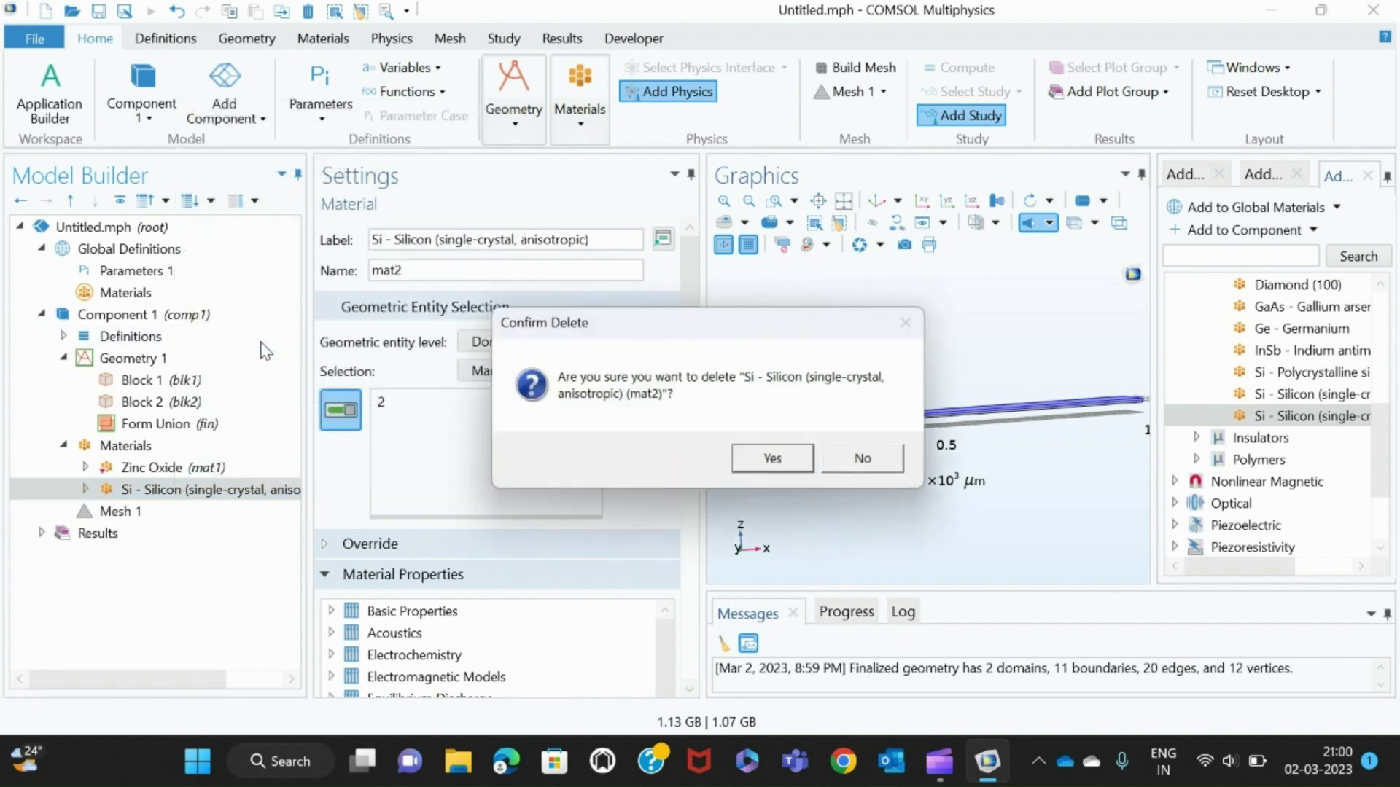
{"action": "left_click", "coordinate": [772, 458]}
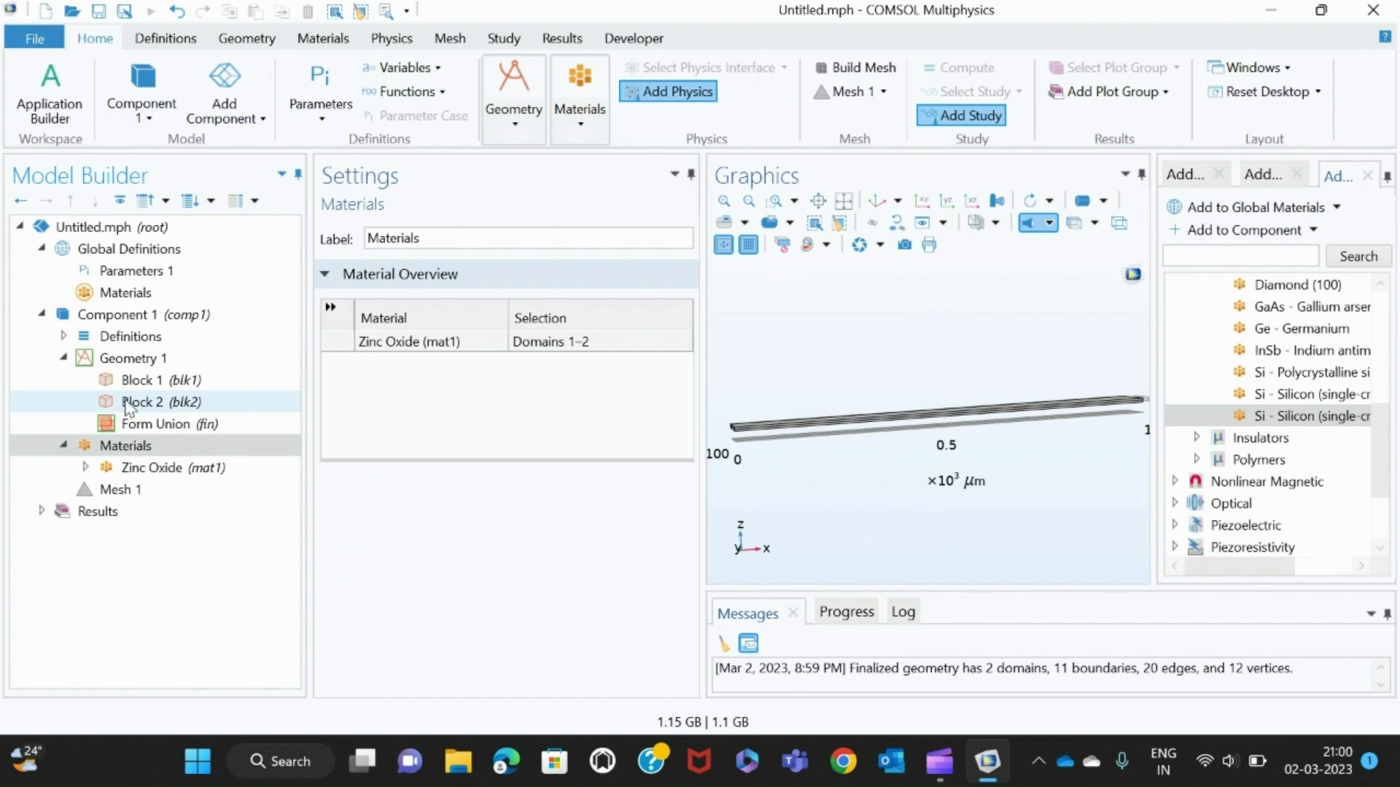
Delete Block 2, leaving only Block 1 in Zinc Oxide, and reorient the view
{"action": "left_click", "coordinate": [153, 402]}
{"action": "right_click", "coordinate": [156, 405]}
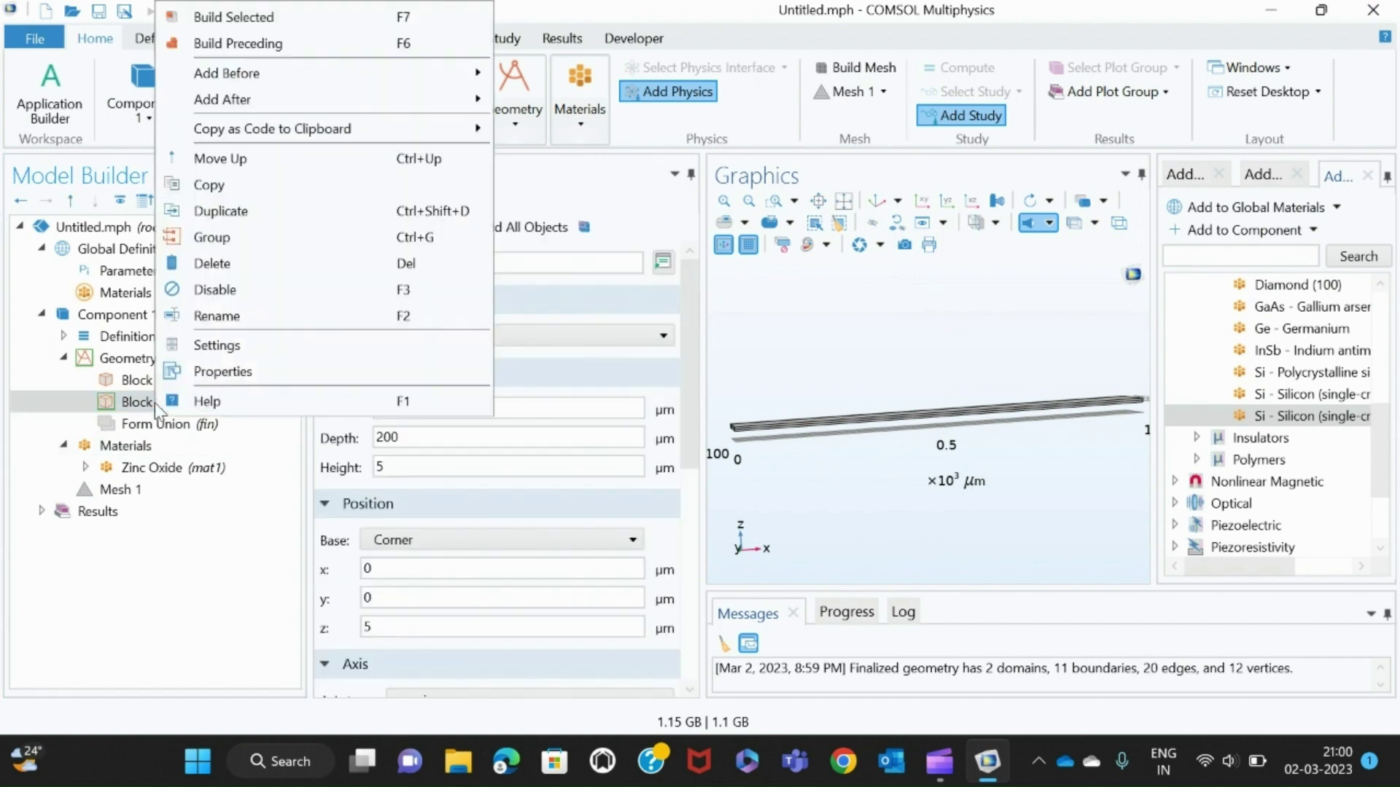
{"action": "left_click", "coordinate": [208, 265]}
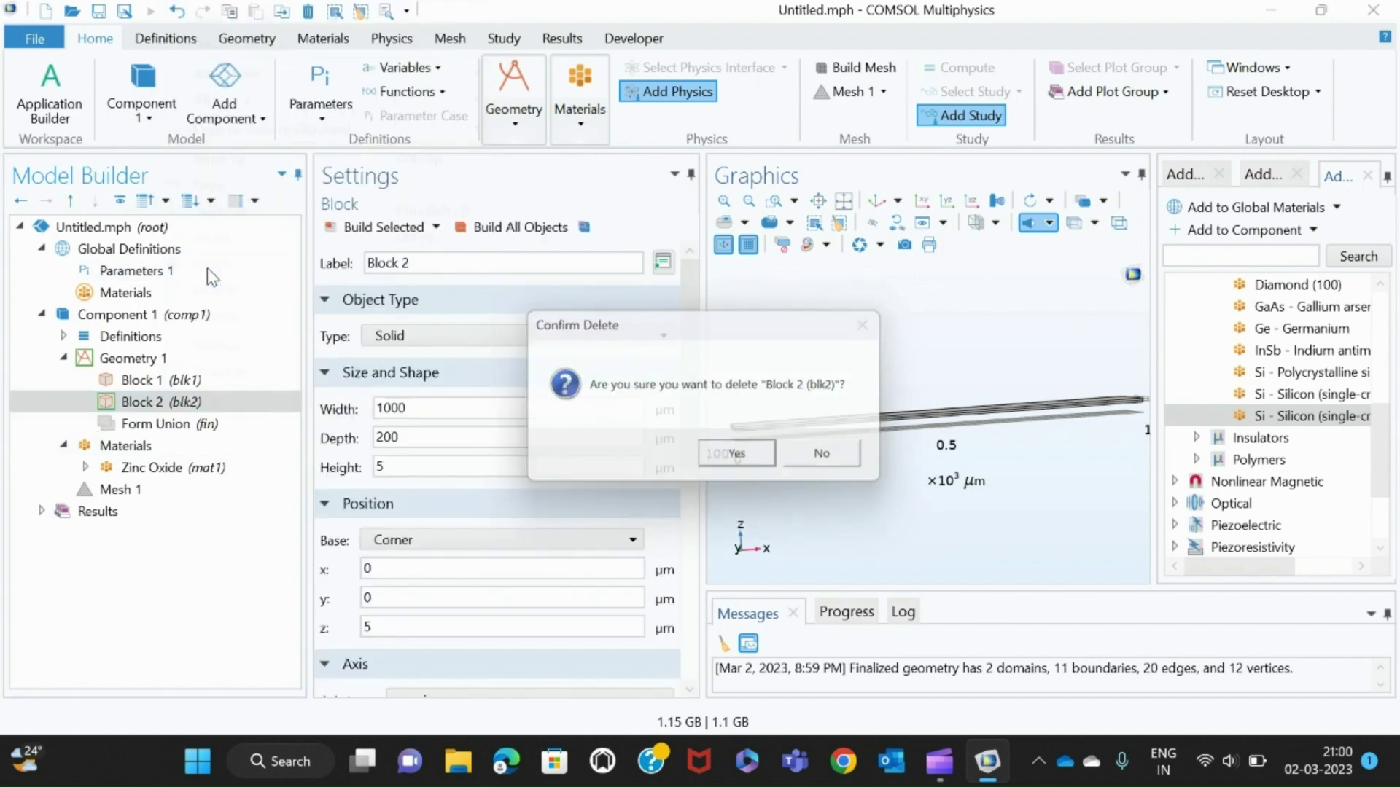
{"action": "left_click", "coordinate": [742, 460]}
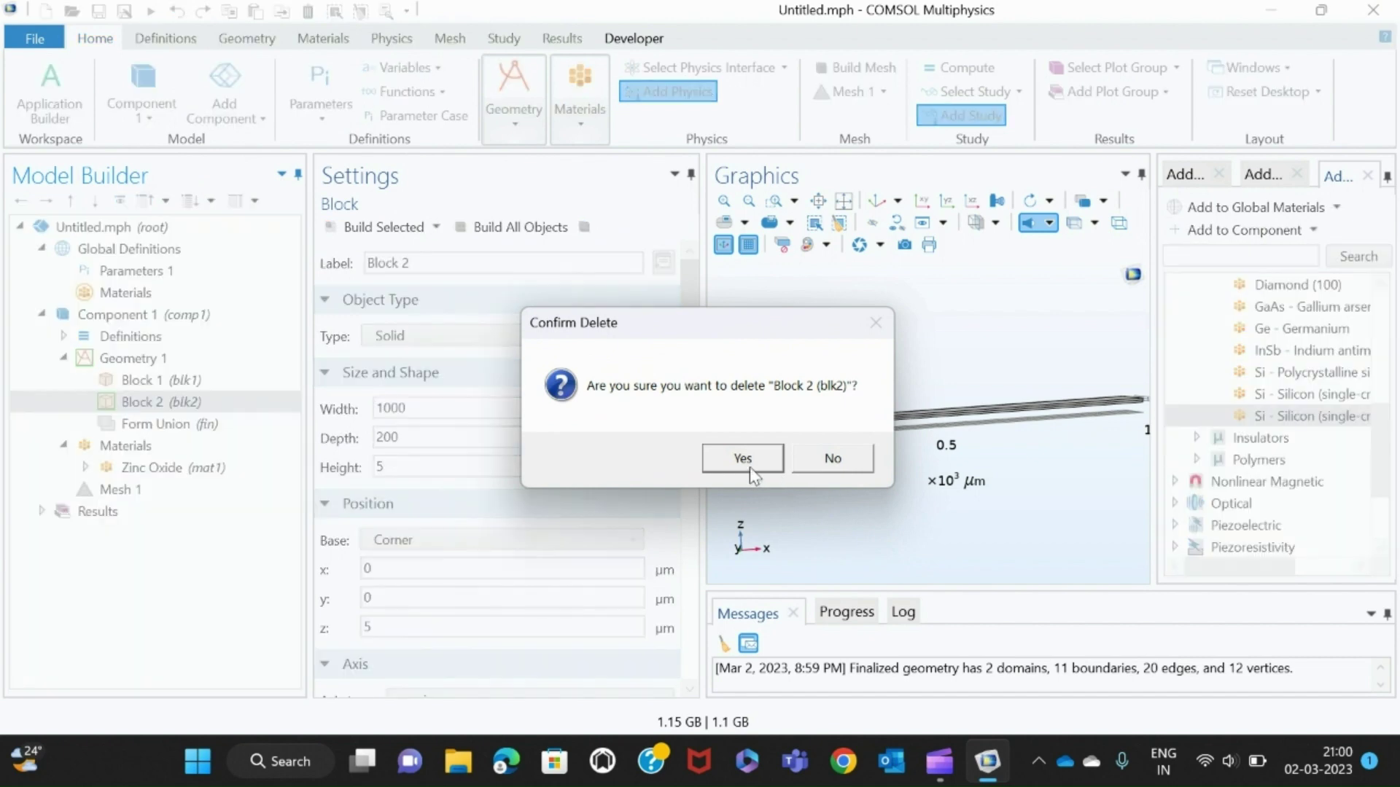
{"action": "left_click", "coordinate": [742, 460]}
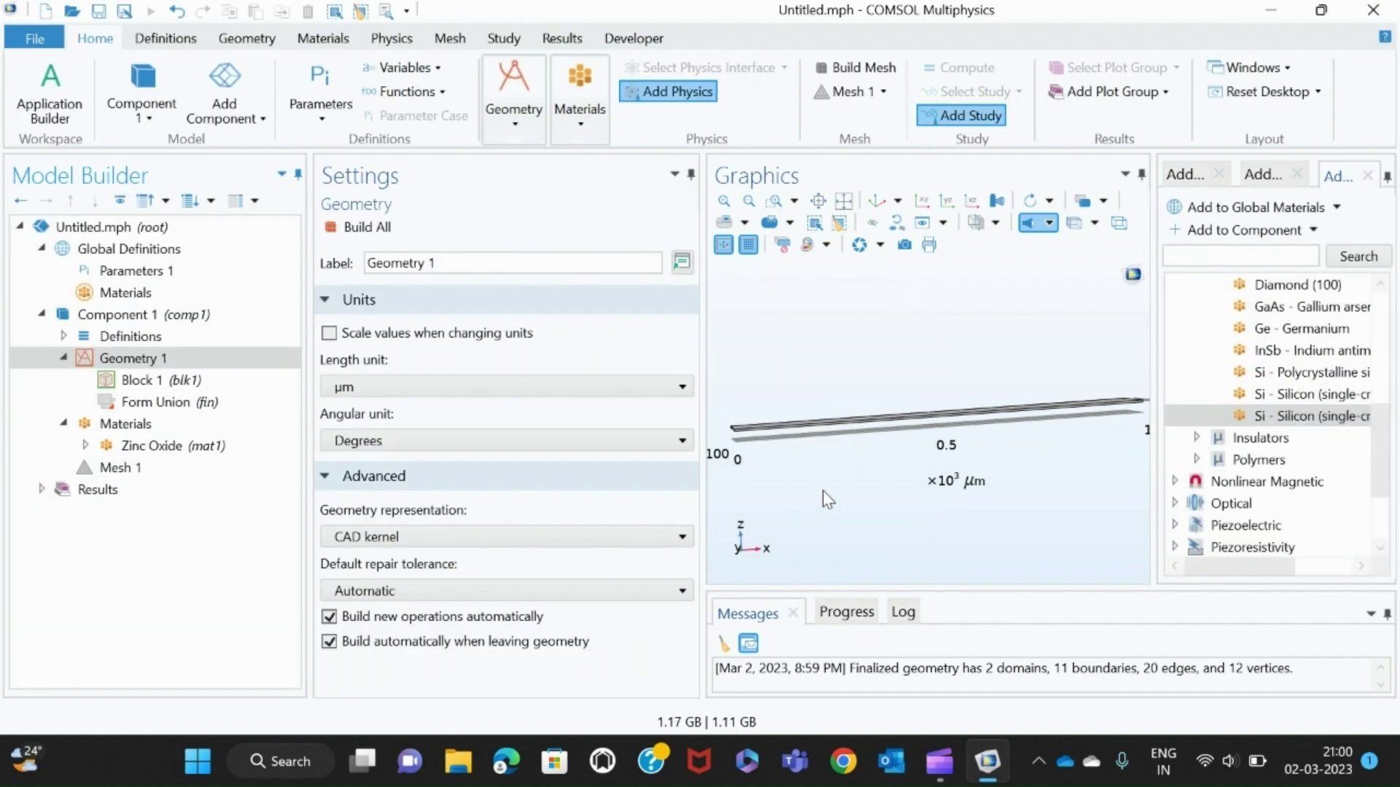
{"action": "left_click_drag", "start_coordinate": [826, 499], "coordinate": [857, 534]}
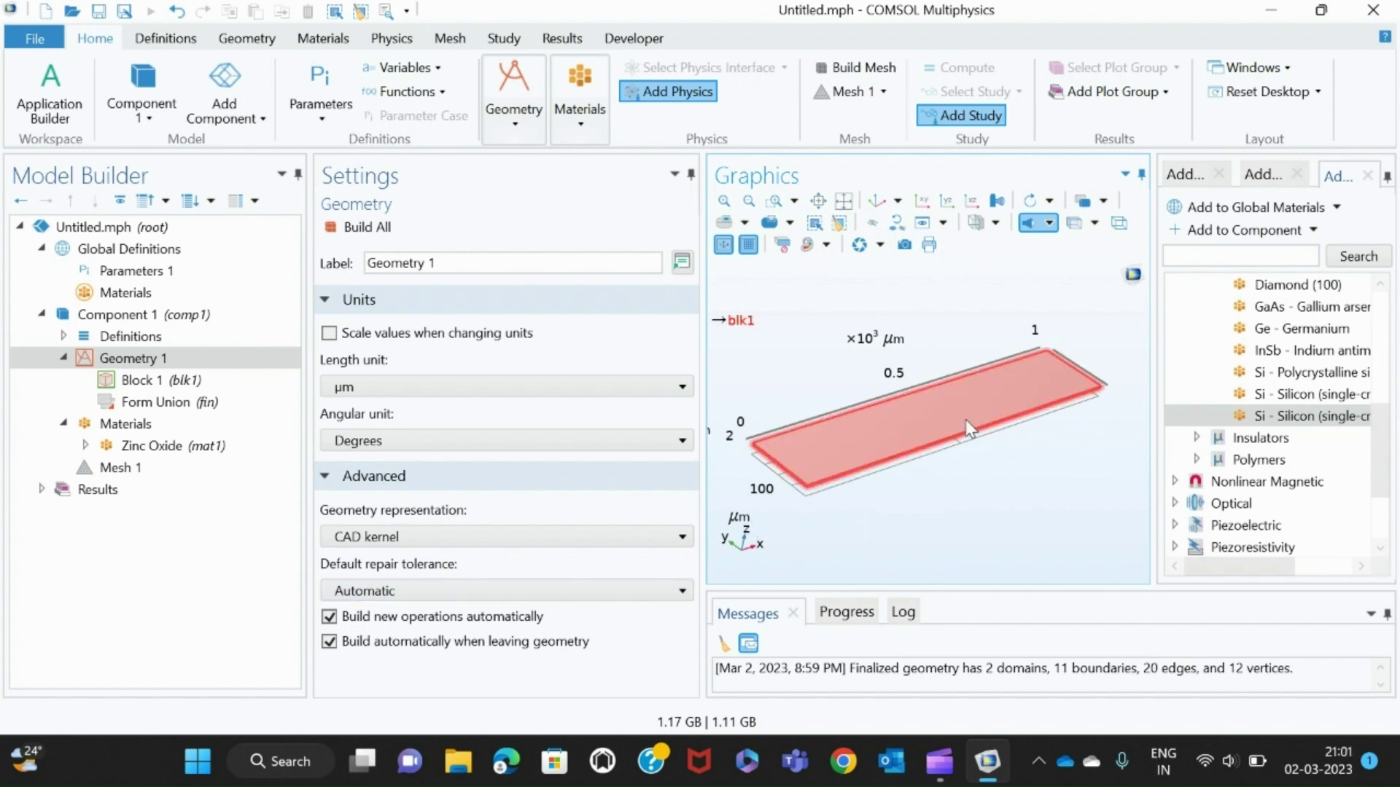
{"action": "left_click_drag", "start_coordinate": [963, 421], "coordinate": [959, 399]}
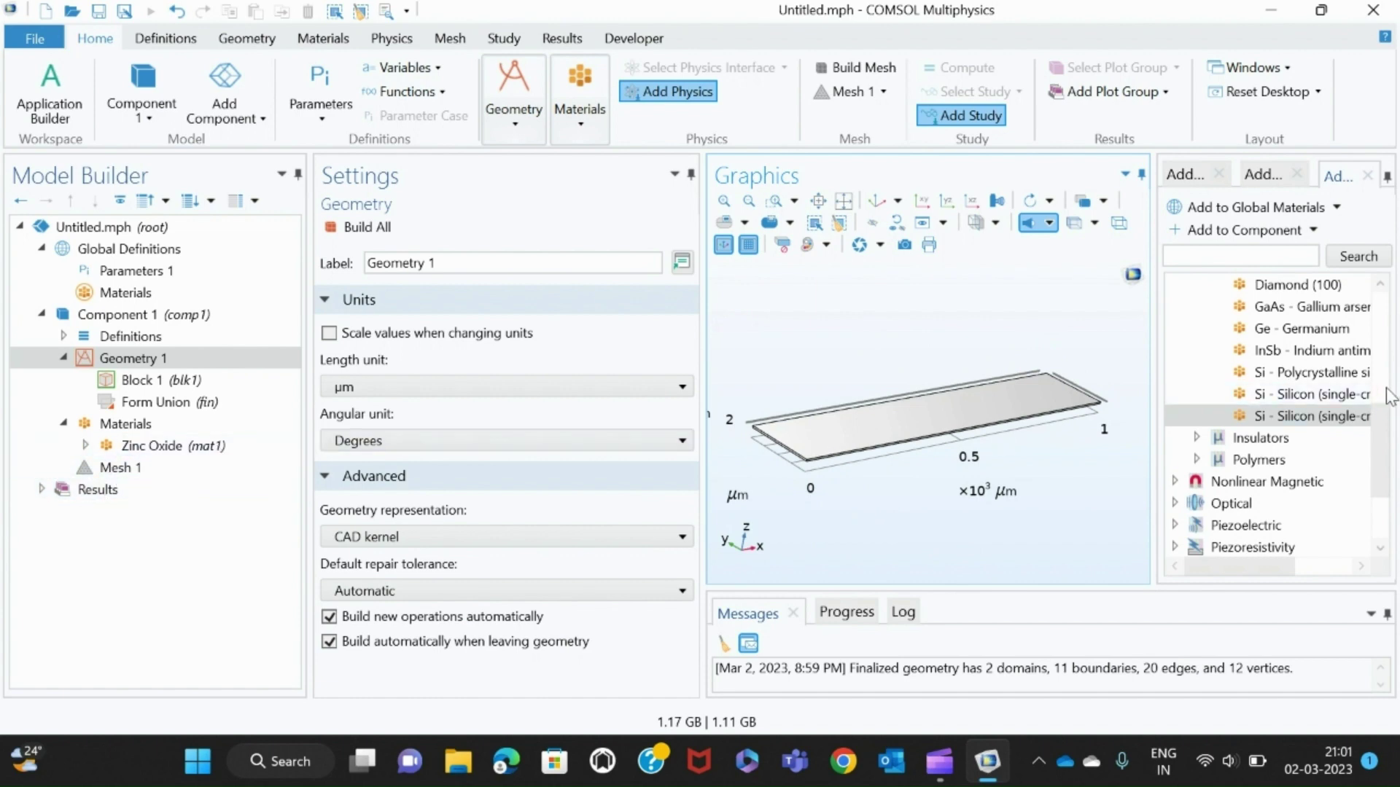
Add the Electrostatics (es) interface to Component 1 from Add Physics
{"action": "scroll", "coordinate": [1380, 436], "scroll_direction": "up", "scroll_amount": 1}
{"action": "left_click_drag", "start_coordinate": [1381, 438], "coordinate": [1387, 321]}
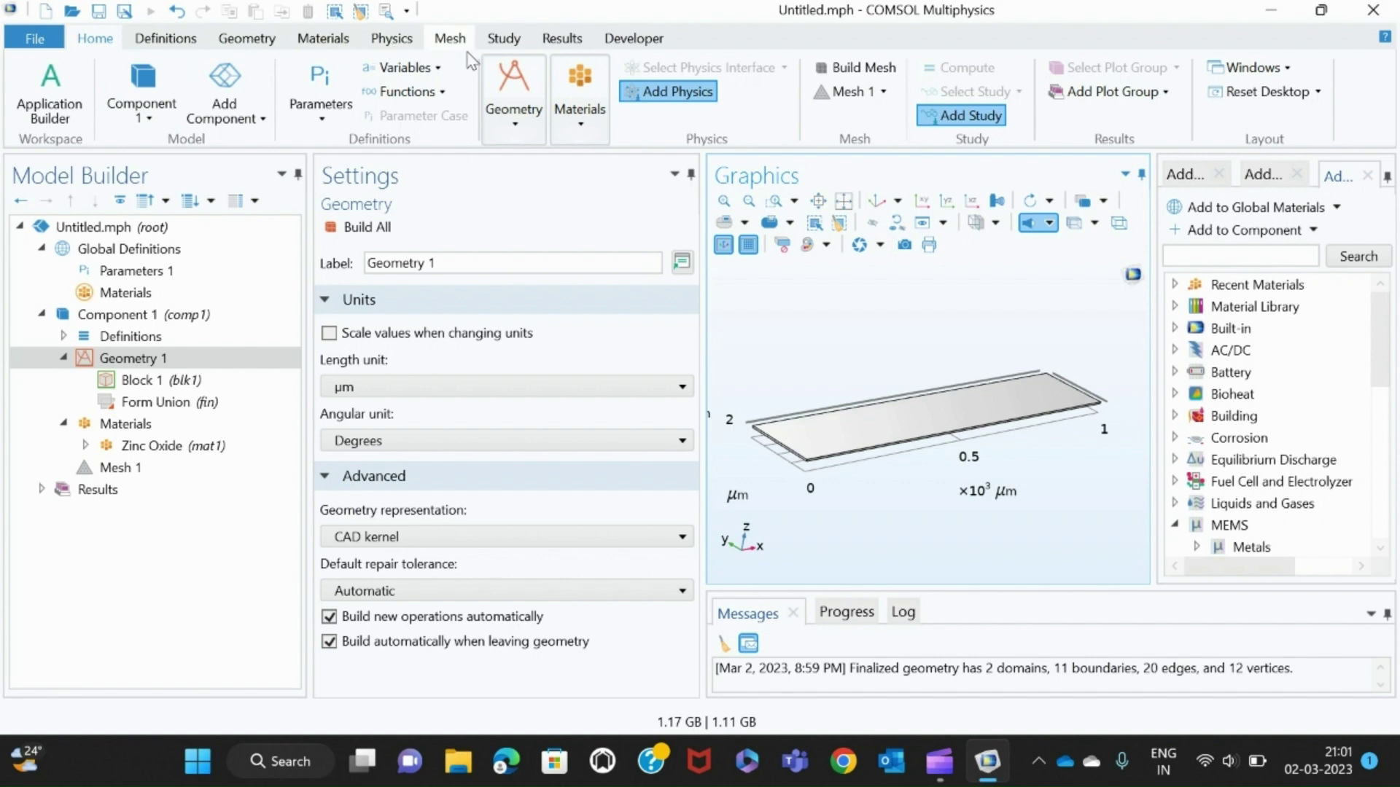
{"action": "left_click", "coordinate": [1182, 176]}
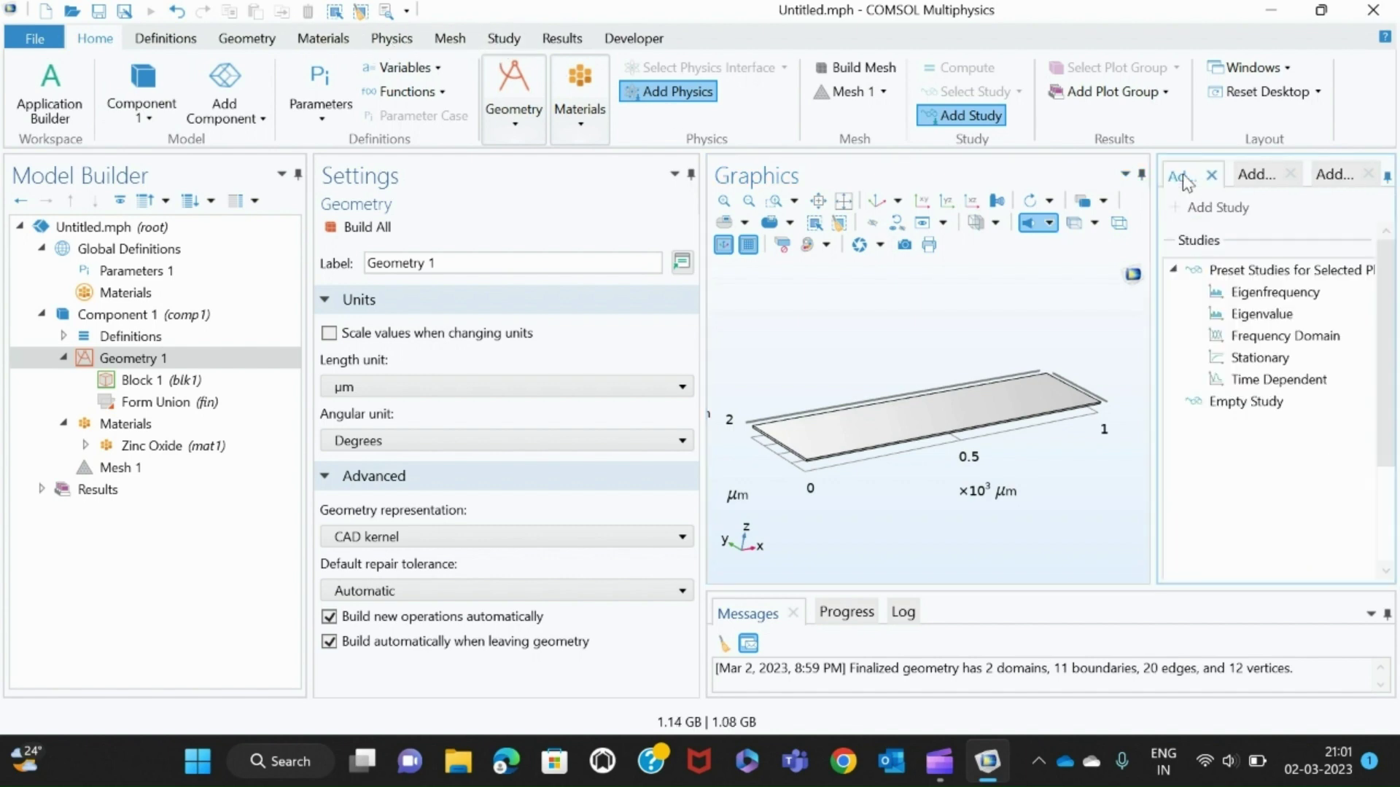
{"action": "left_click", "coordinate": [1264, 182]}
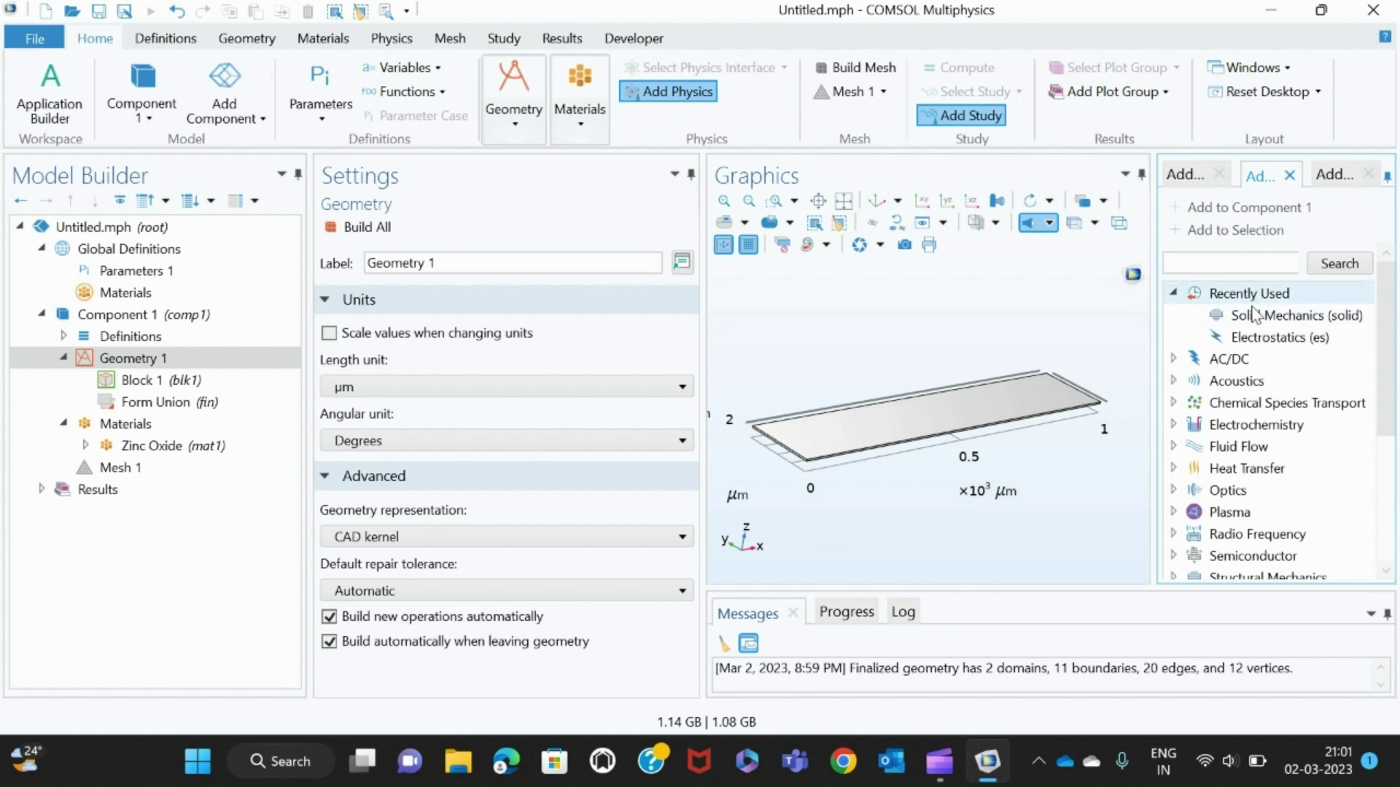
{"action": "left_click", "coordinate": [1253, 338]}
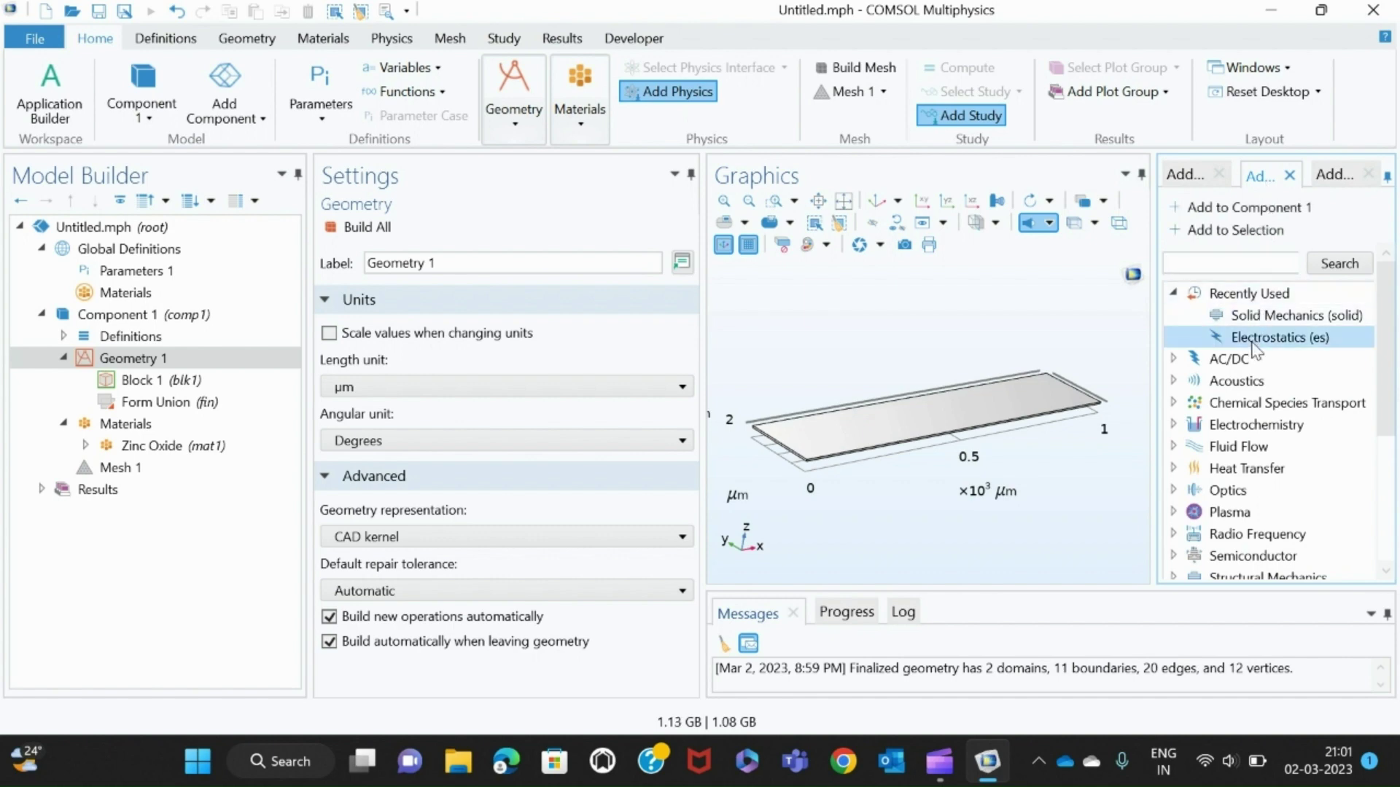
{"action": "double_click", "coordinate": [1252, 345]}
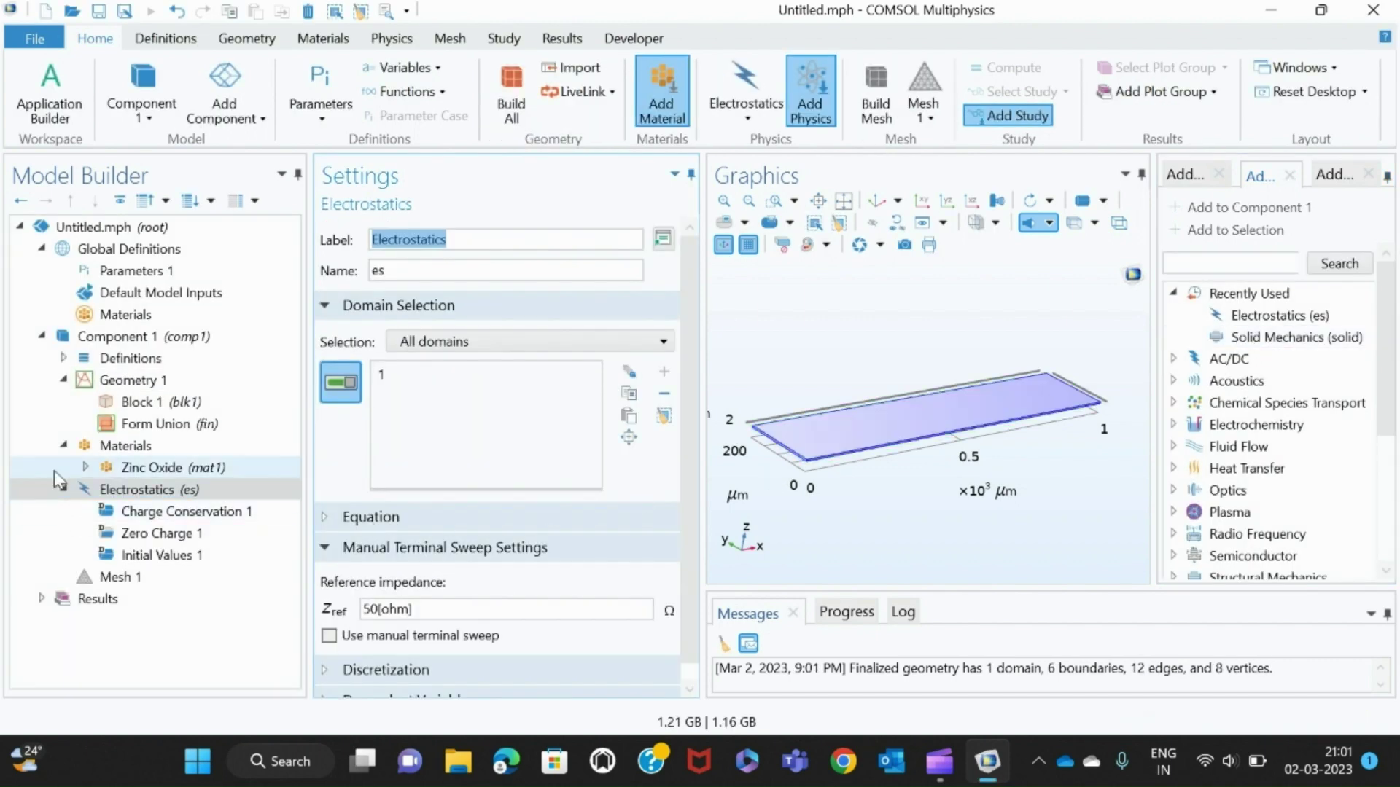
Apply an Electric Potential of 1 V to the slab's top face, boundary 4
{"action": "left_click", "coordinate": [131, 492]}
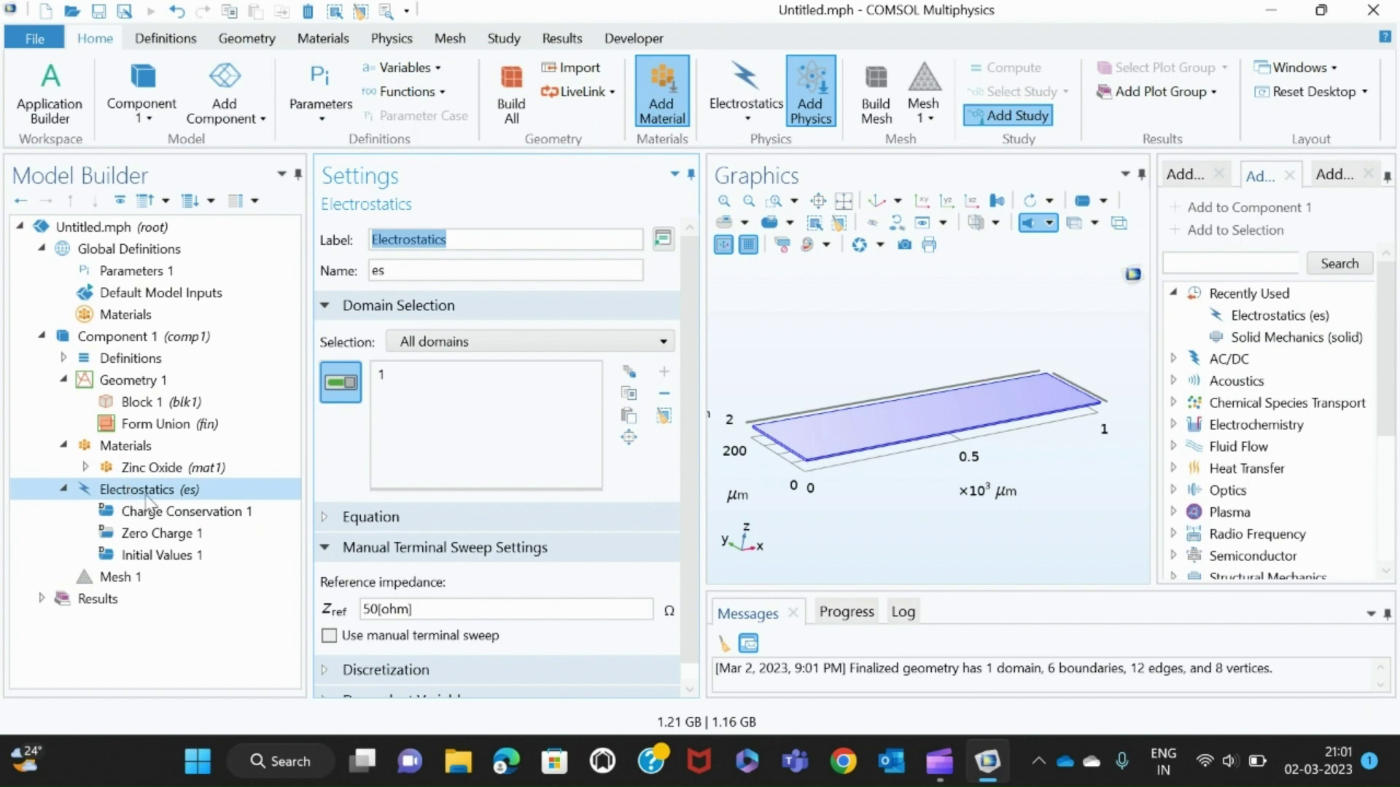
{"action": "right_click", "coordinate": [148, 500]}
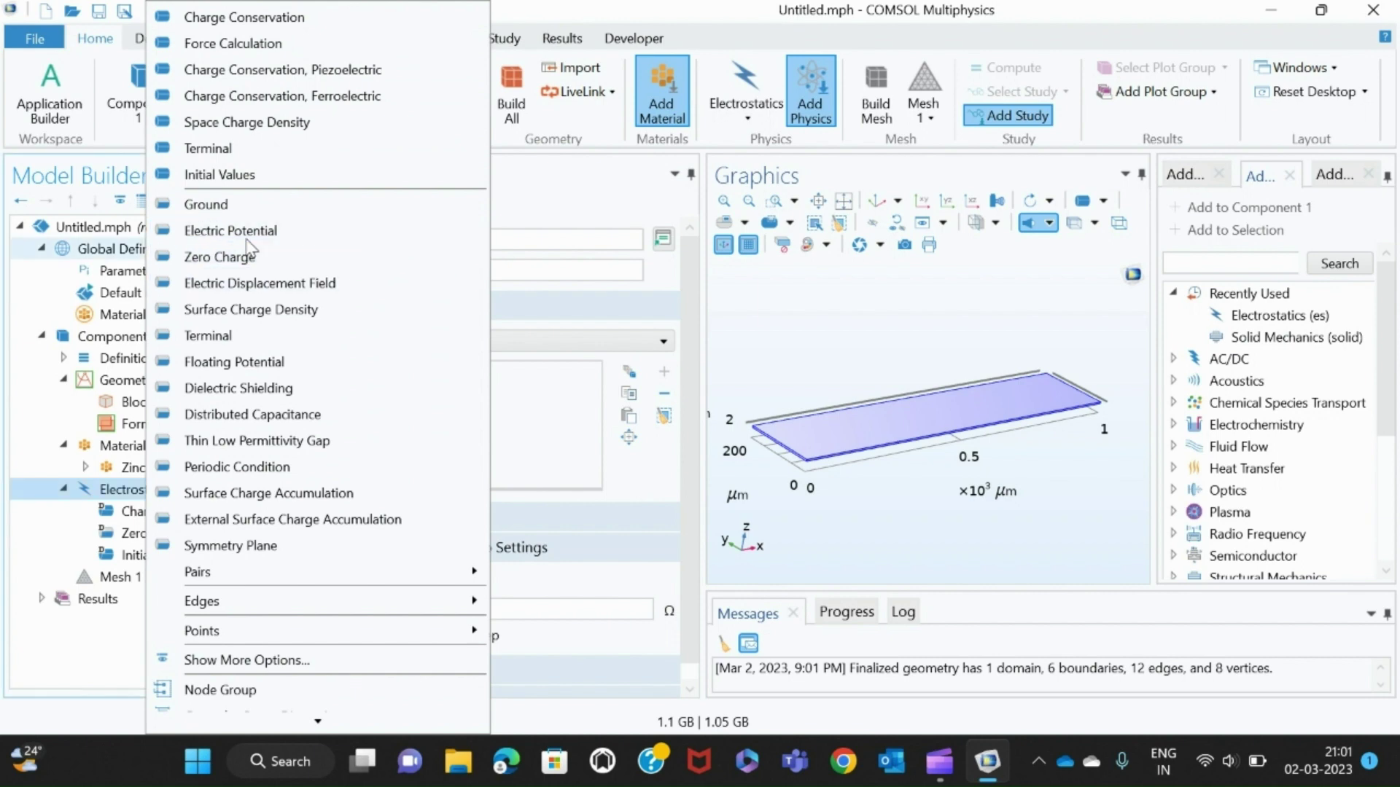
{"action": "left_click", "coordinate": [243, 232]}
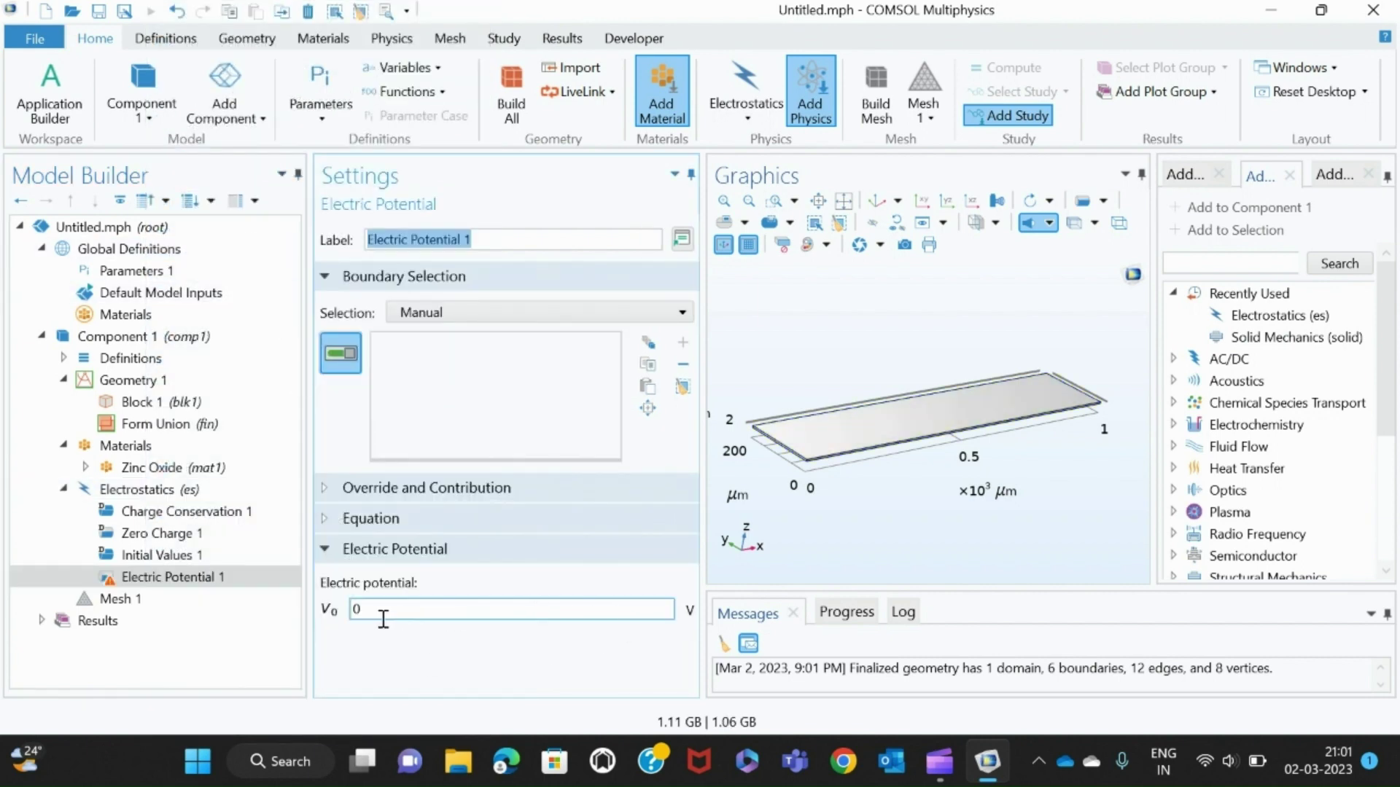
{"action": "left_click", "coordinate": [382, 613]}
{"action": "key", "text": "BackSpace"}
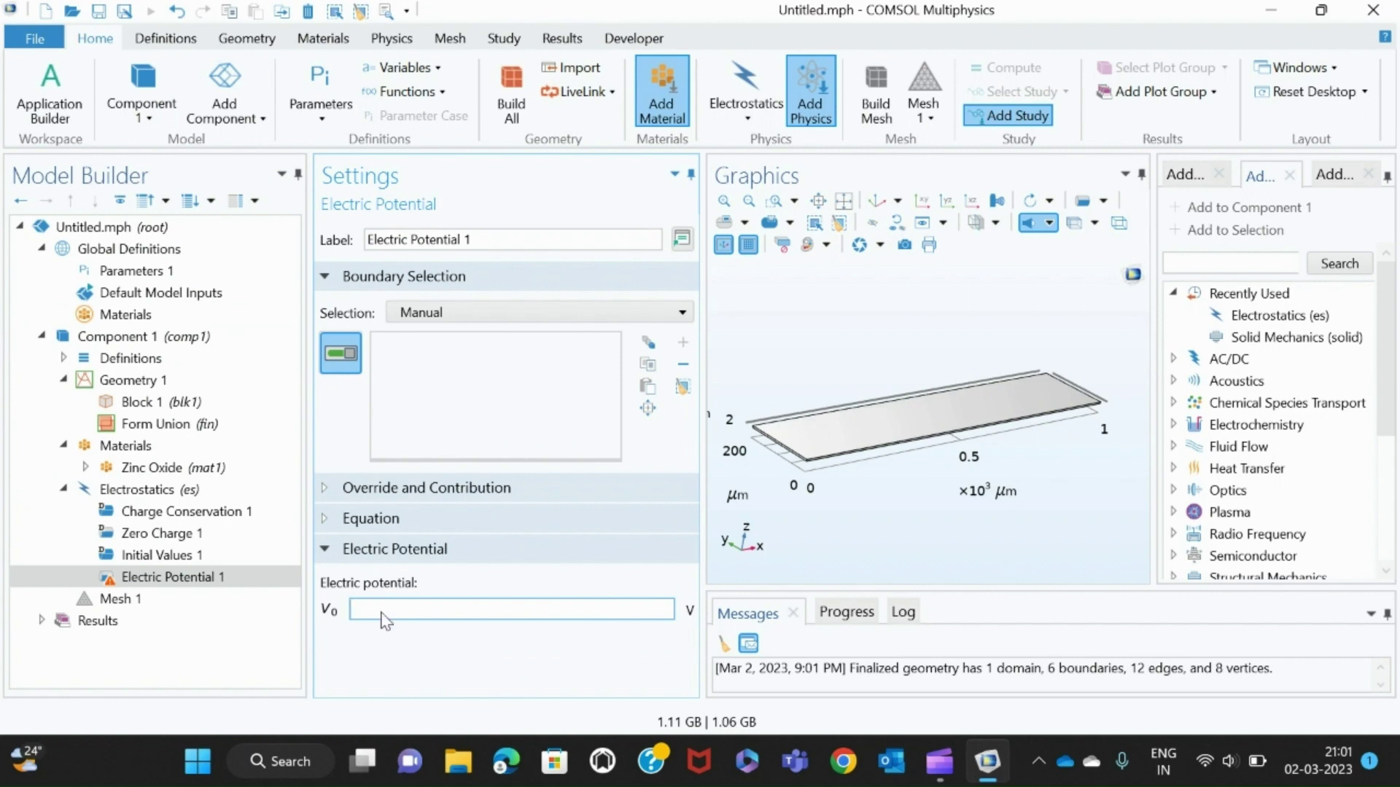
{"action": "type", "text": "1"}
{"action": "left_click_drag", "start_coordinate": [876, 491], "coordinate": [838, 495]}
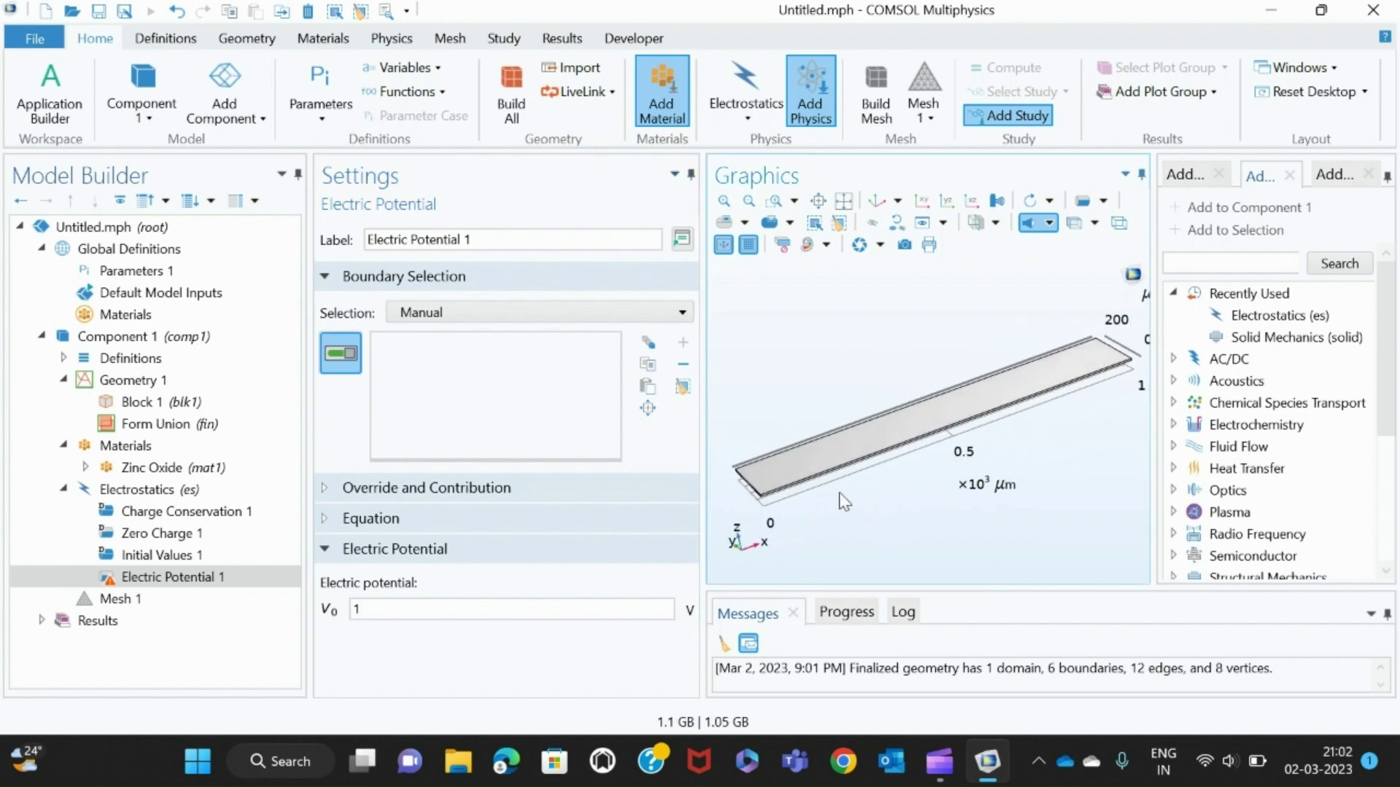
{"action": "left_click", "coordinate": [826, 450]}
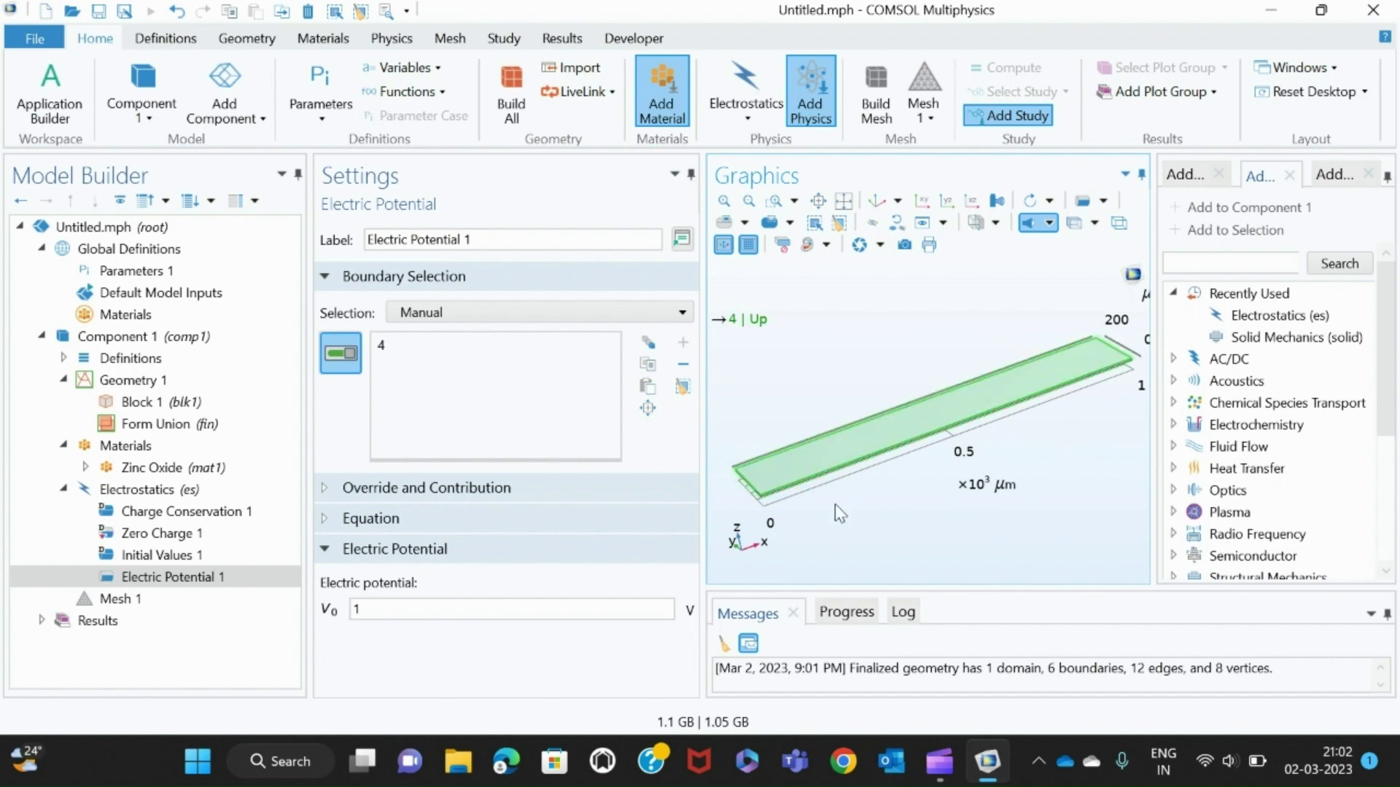
{"action": "right_click_drag", "start_coordinate": [885, 511], "coordinate": [884, 494]}
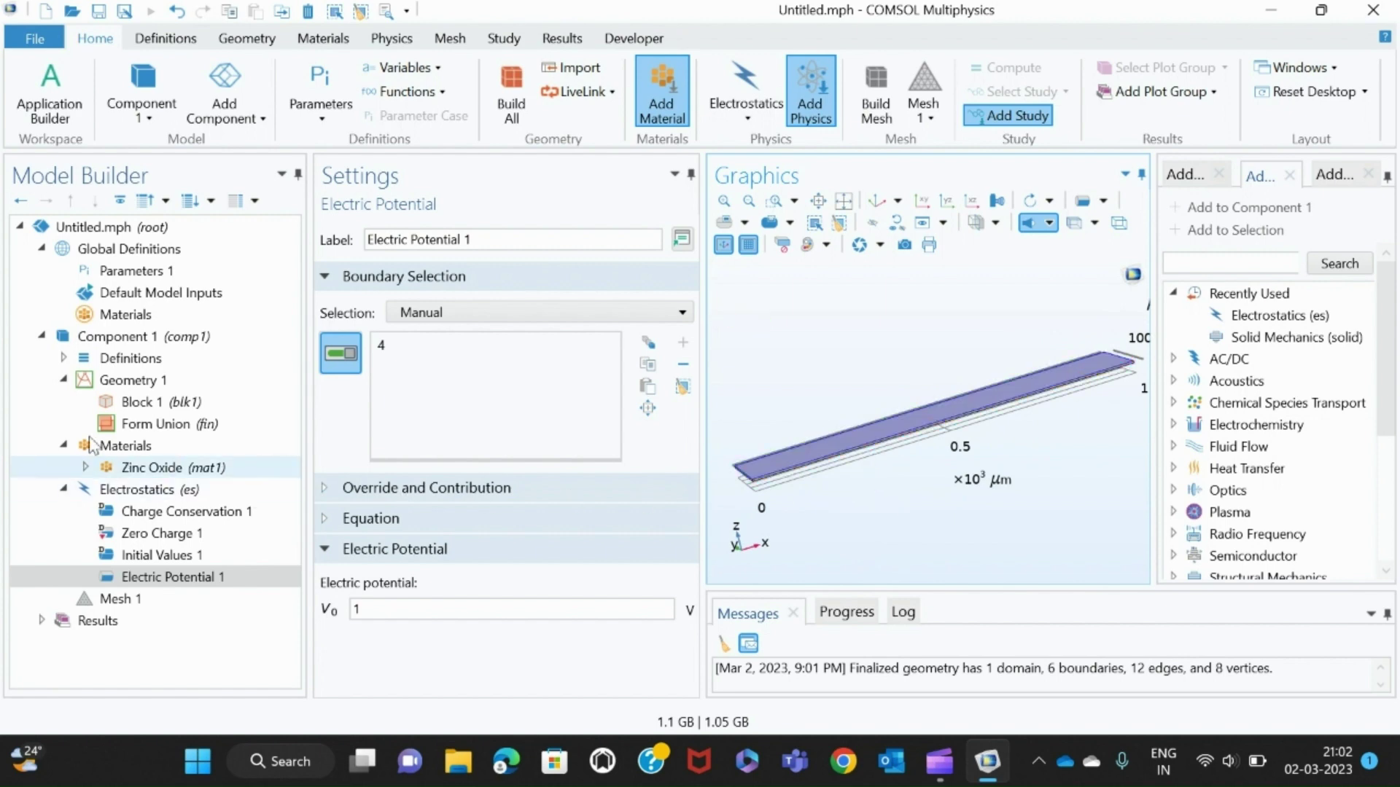
Add a Ground condition under Electrostatics on boundary 3, opposite the 1 V top face
{"action": "left_click", "coordinate": [139, 489]}
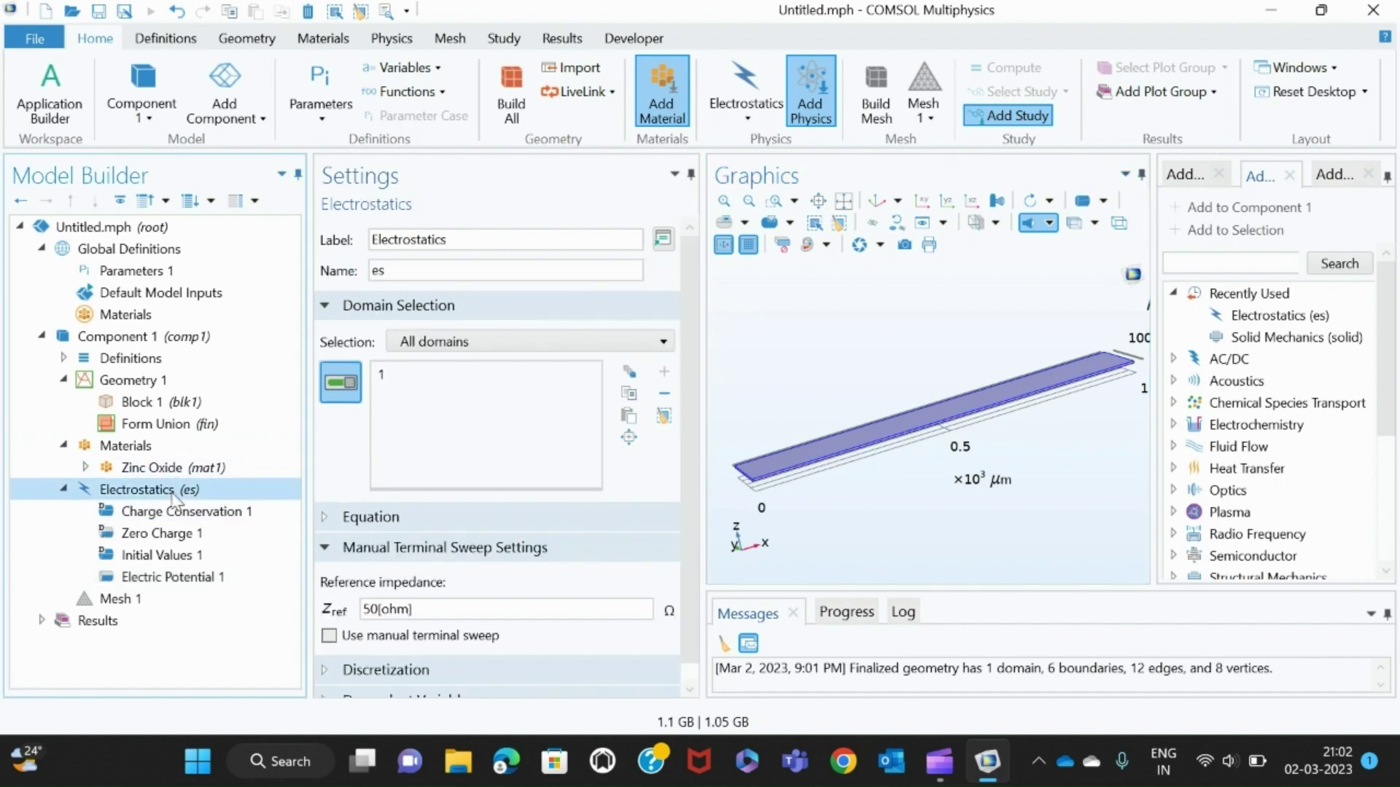
{"action": "right_click", "coordinate": [172, 493]}
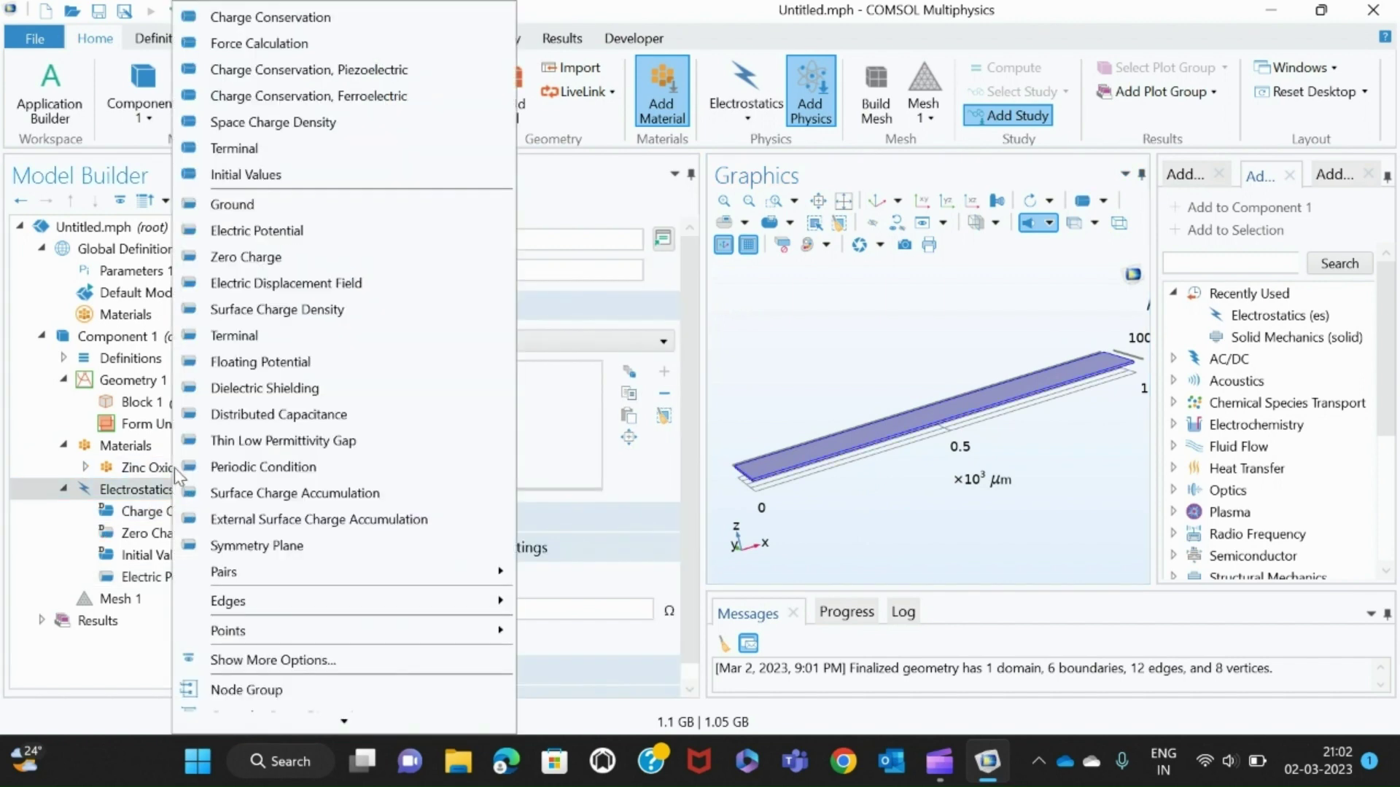
{"action": "left_click", "coordinate": [250, 211]}
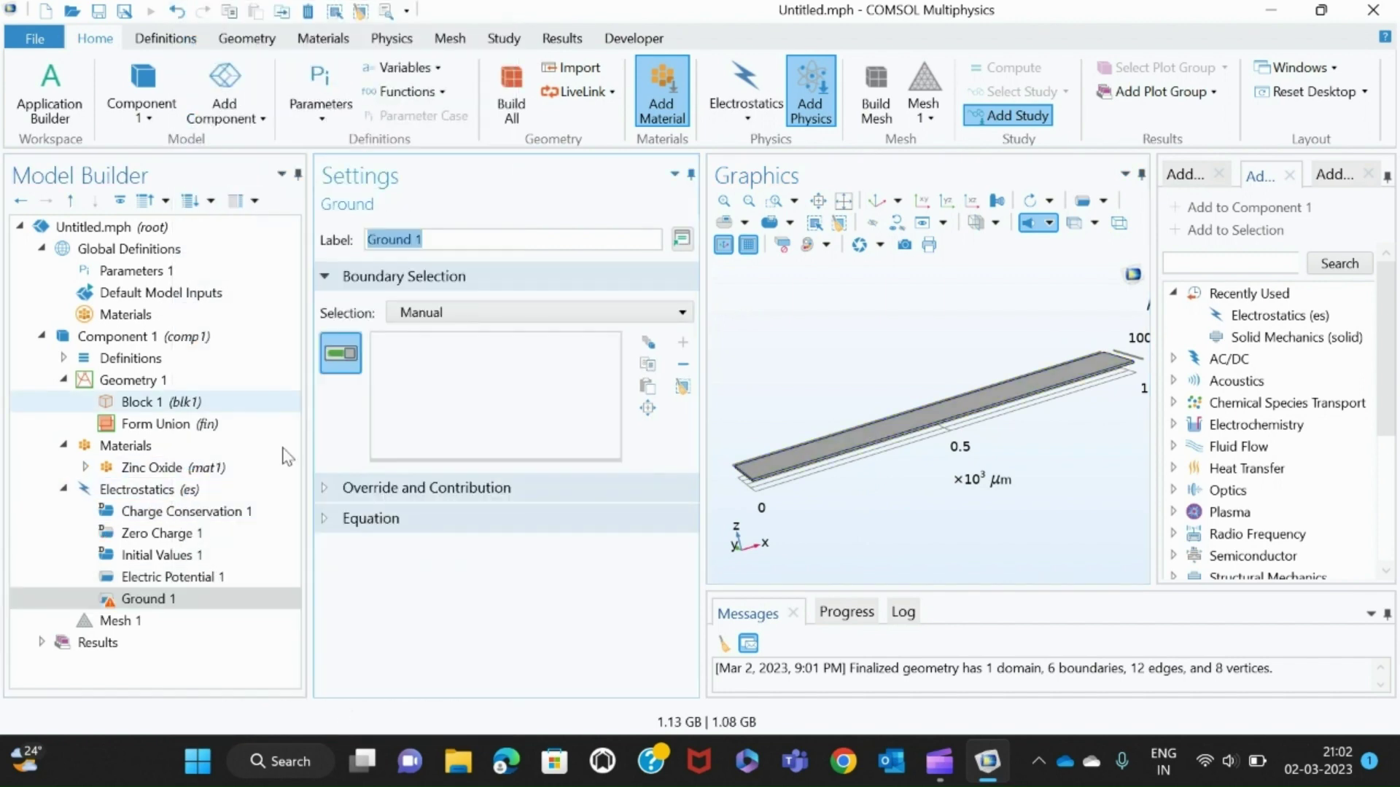
{"action": "left_click_drag", "start_coordinate": [911, 446], "coordinate": [894, 388]}
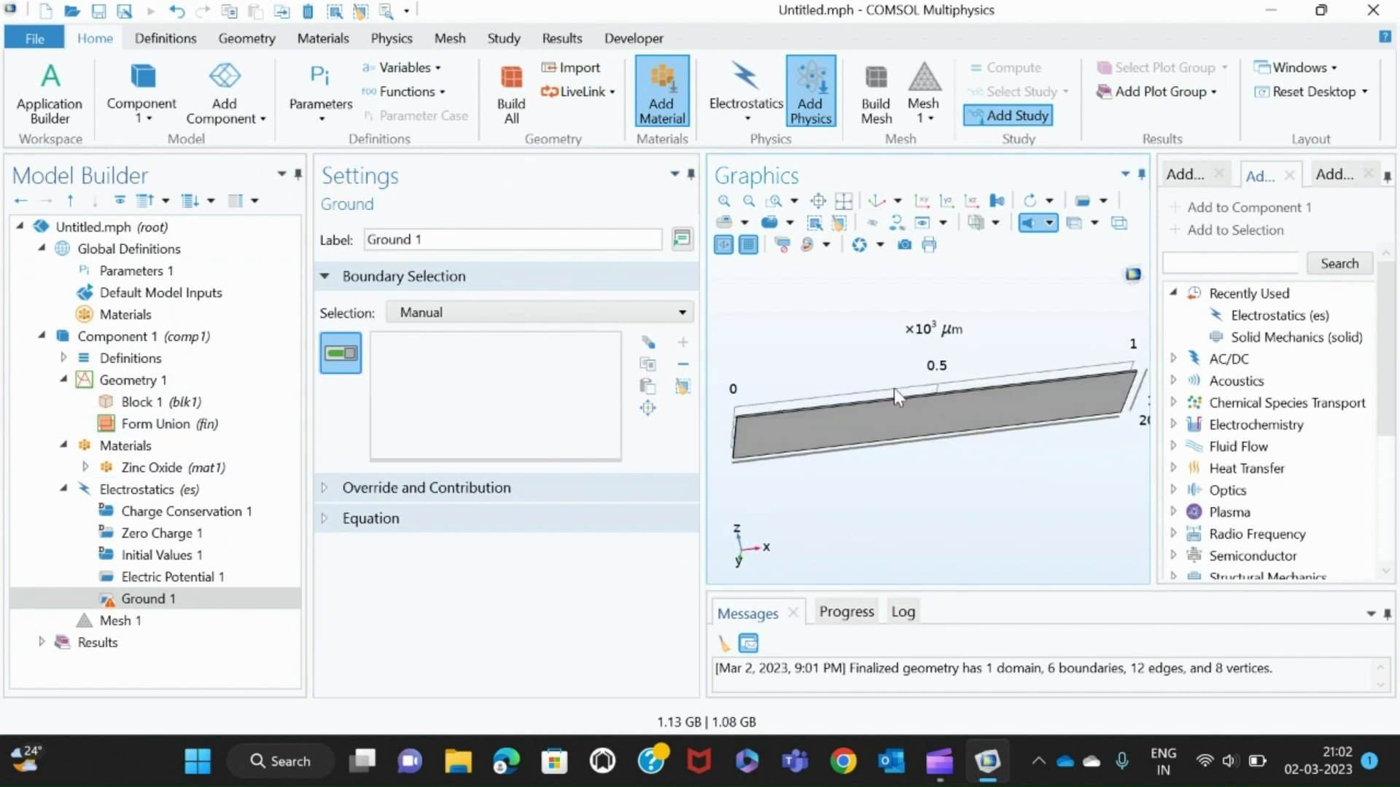
{"action": "left_click", "coordinate": [854, 440]}
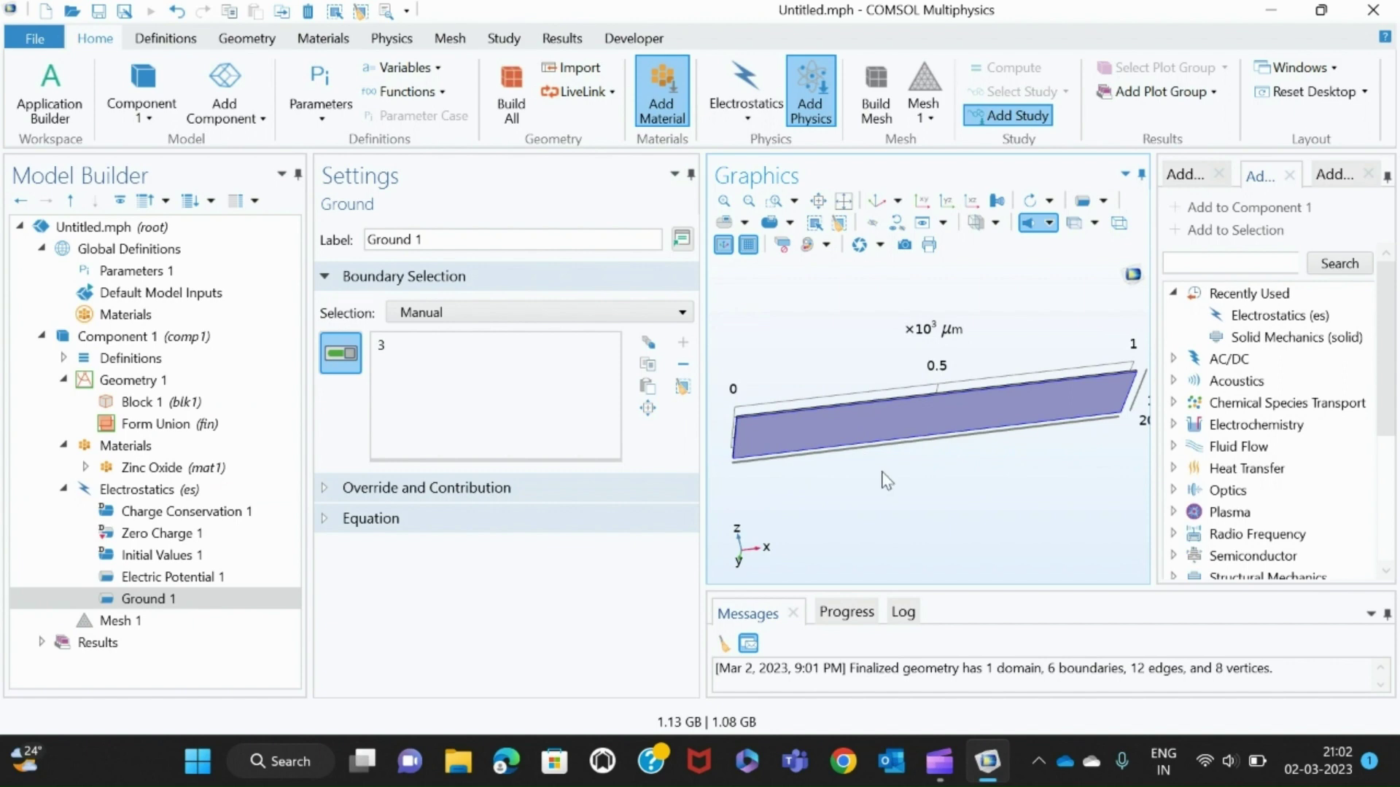
{"action": "left_click_drag", "start_coordinate": [885, 475], "coordinate": [894, 520]}
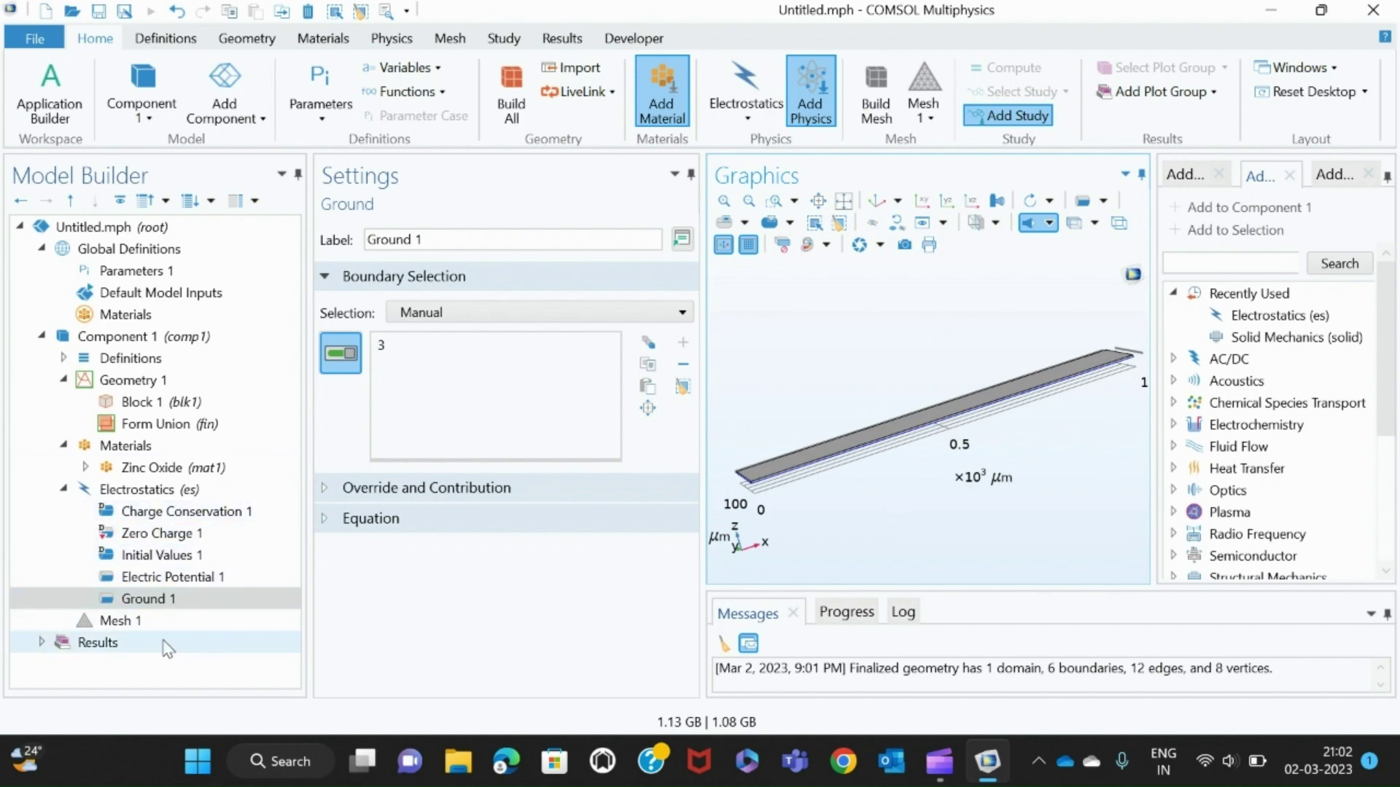
{"action": "left_click", "coordinate": [114, 621]}
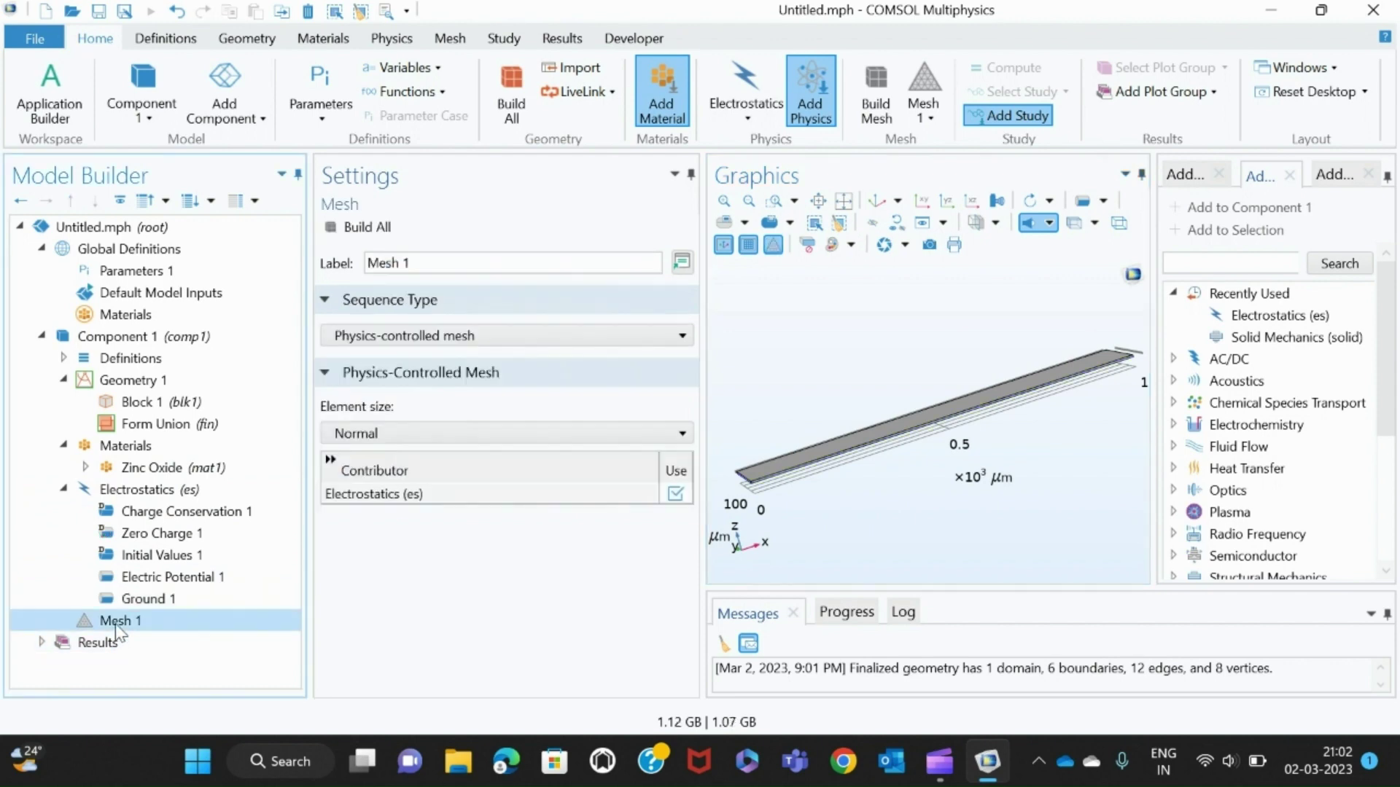
Build a Free Tetrahedral mesh on the block, giving 4721 domain elements
{"action": "right_click", "coordinate": [115, 625]}
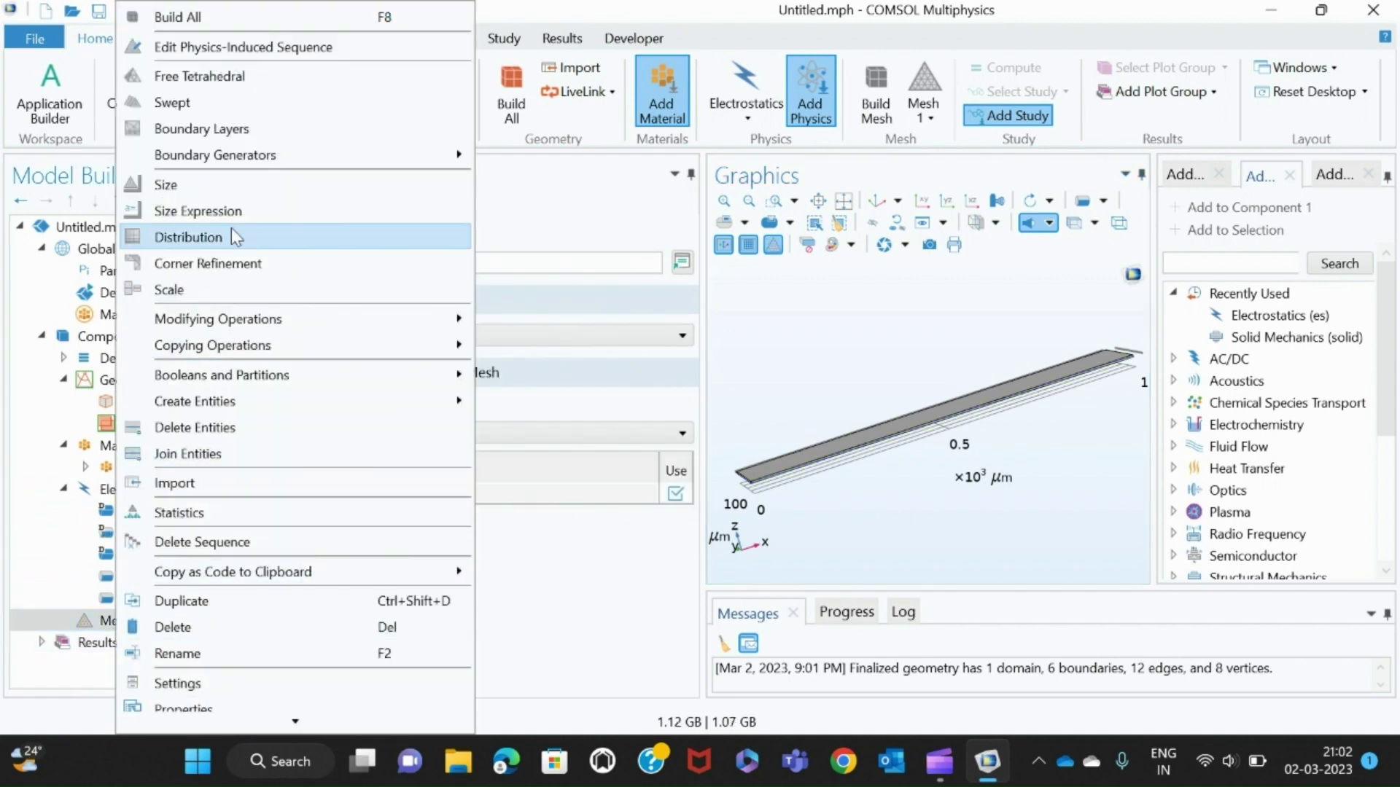
{"action": "left_click", "coordinate": [225, 76]}
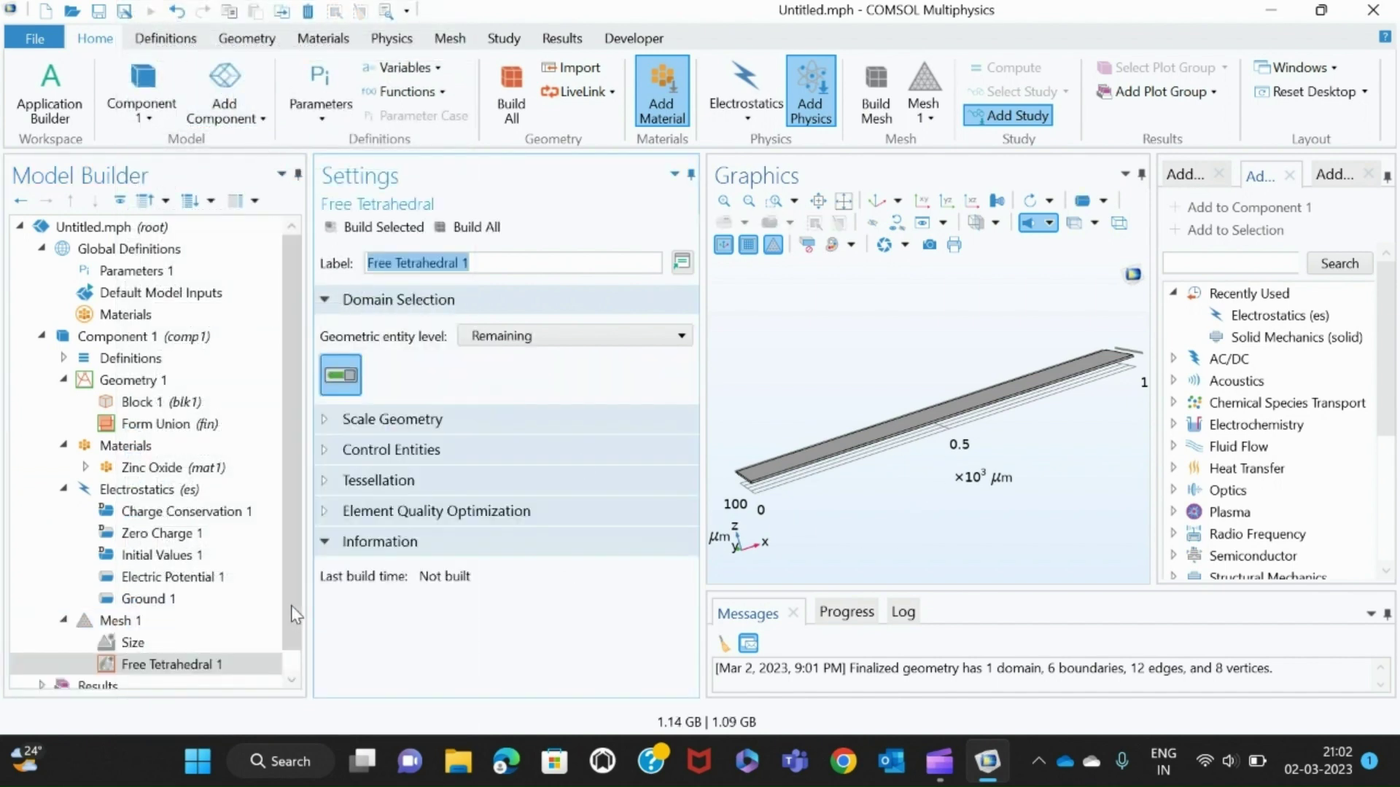
{"action": "scroll", "coordinate": [290, 624], "scroll_direction": "down", "scroll_amount": 1}
{"action": "left_click", "coordinate": [470, 227]}
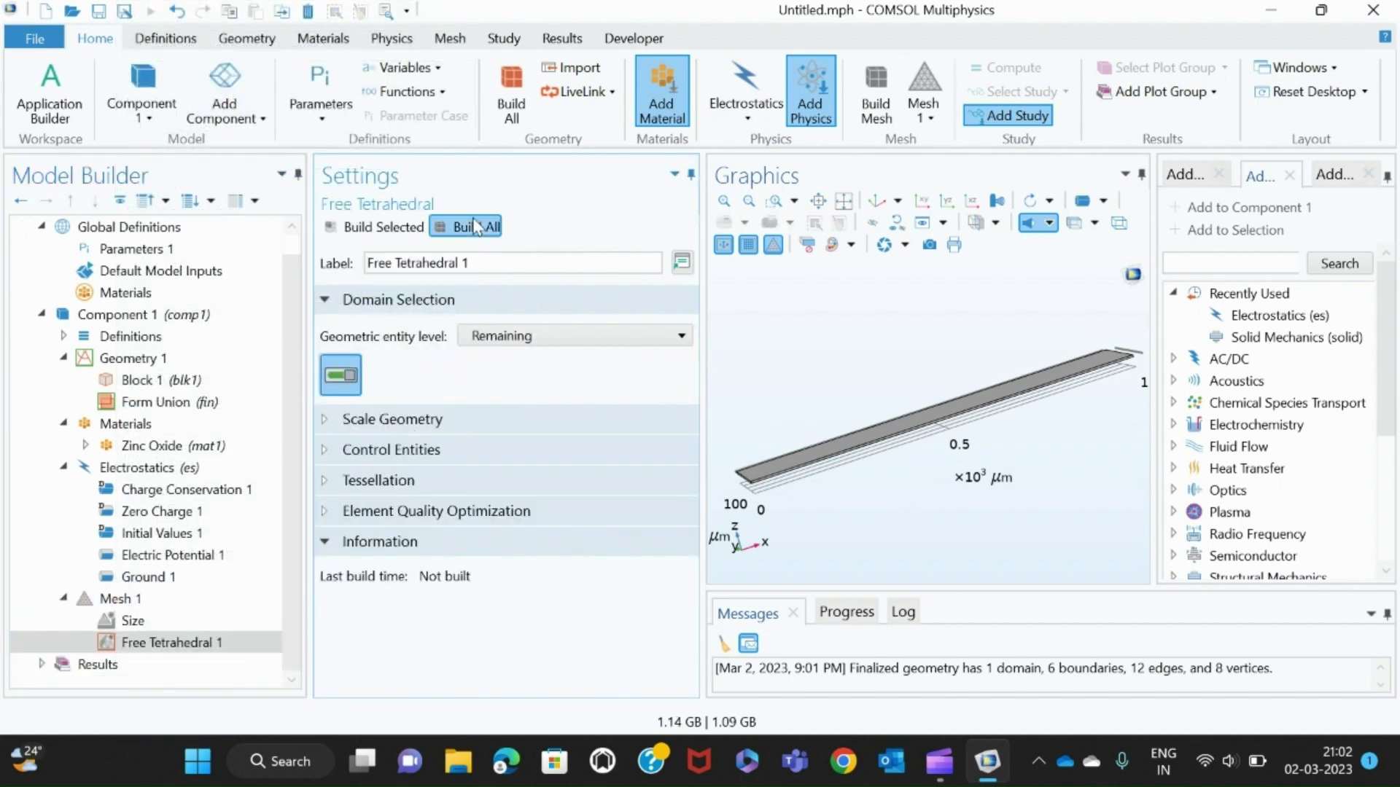
{"action": "left_click_drag", "start_coordinate": [875, 508], "coordinate": [911, 514]}
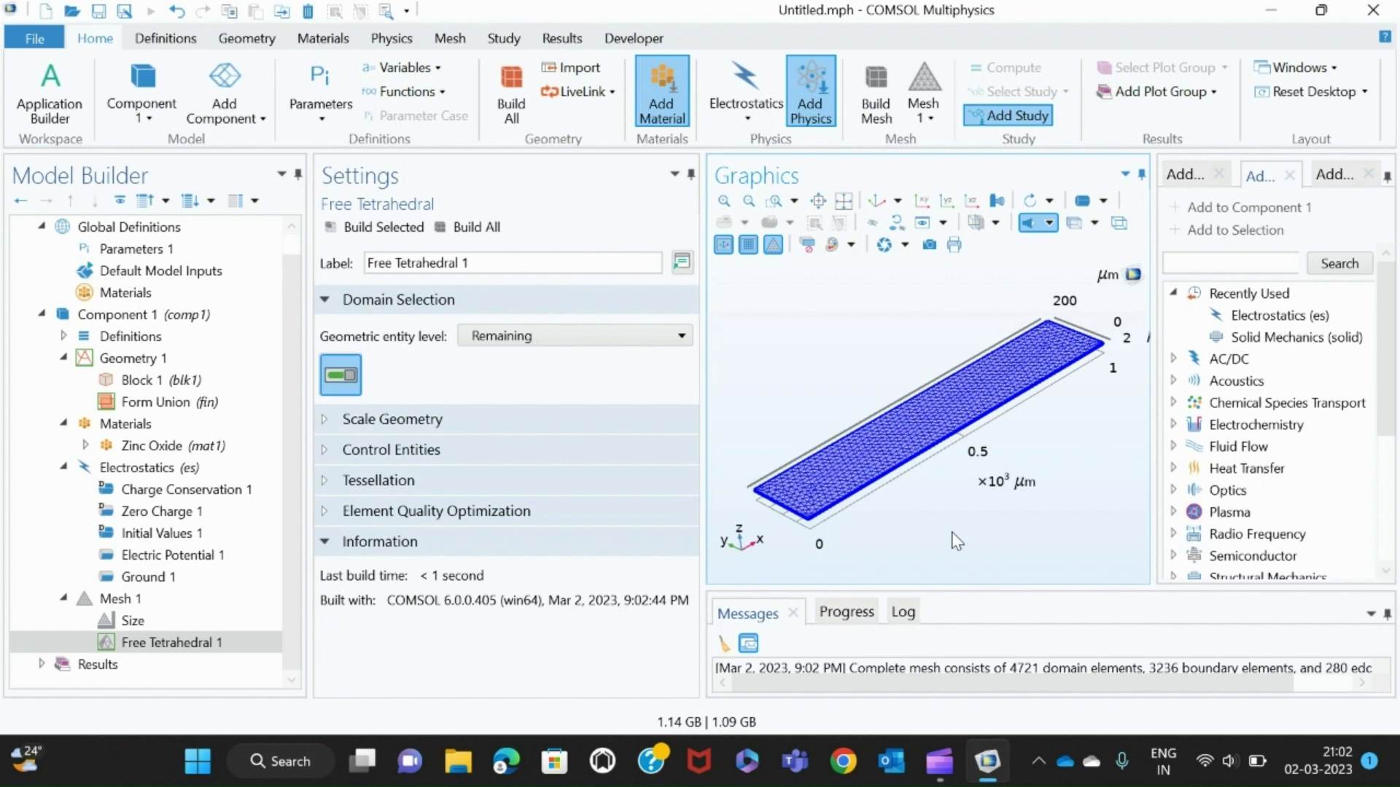
{"action": "left_click", "coordinate": [1186, 177]}
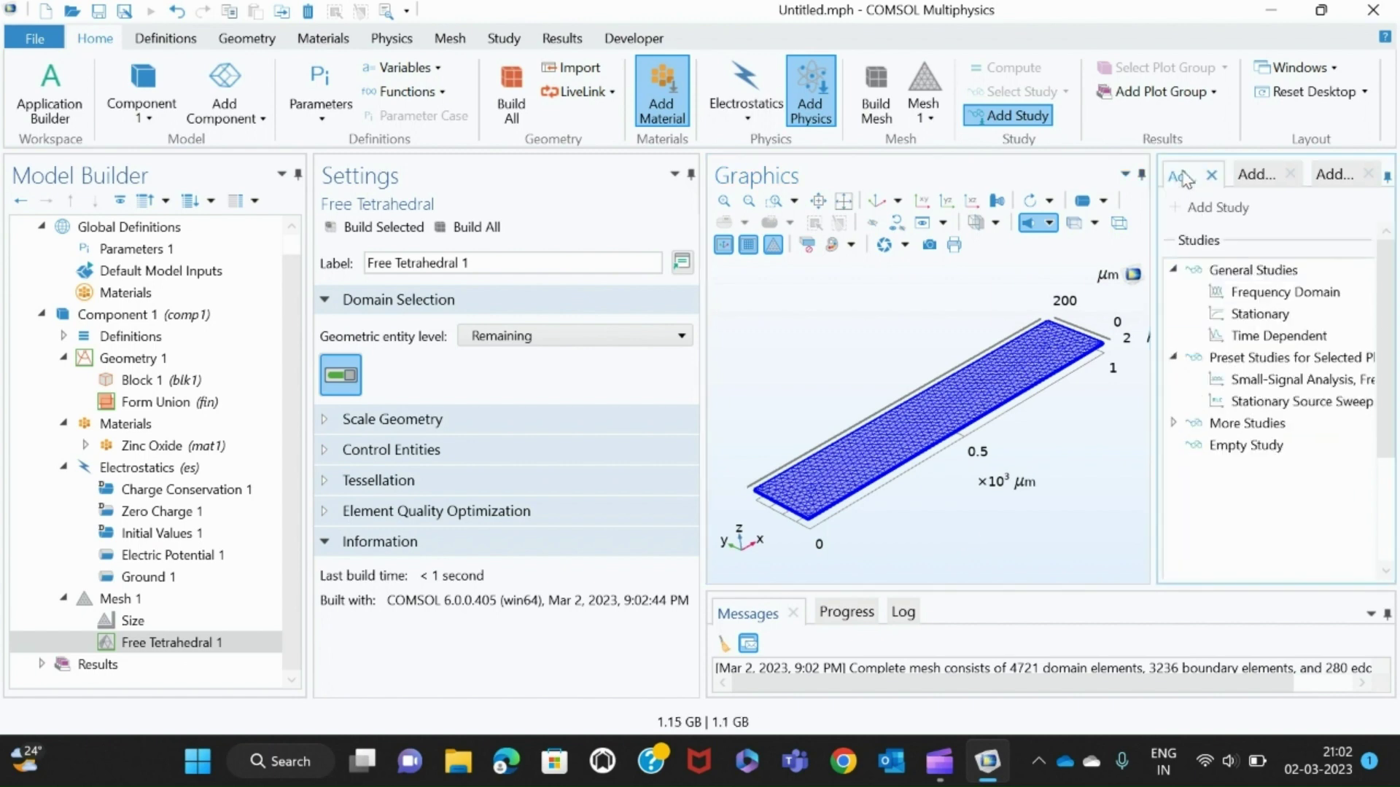
Add an Eigenfrequency study from More Studies to the model
{"action": "left_click", "coordinate": [1174, 425]}
{"action": "left_click", "coordinate": [1265, 445]}
{"action": "double_click", "coordinate": [1265, 444]}
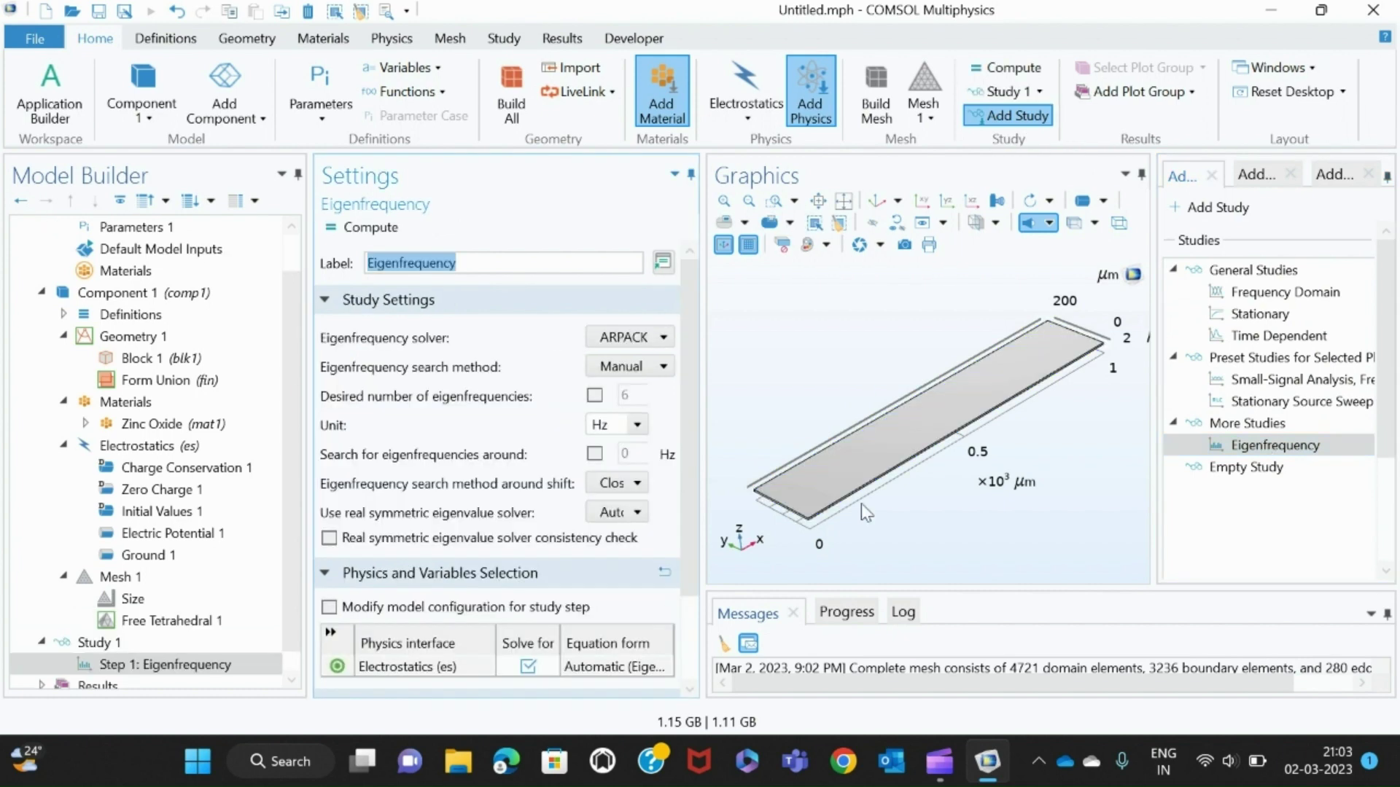
{"action": "scroll", "coordinate": [291, 554], "scroll_direction": "down", "scroll_amount": 1}
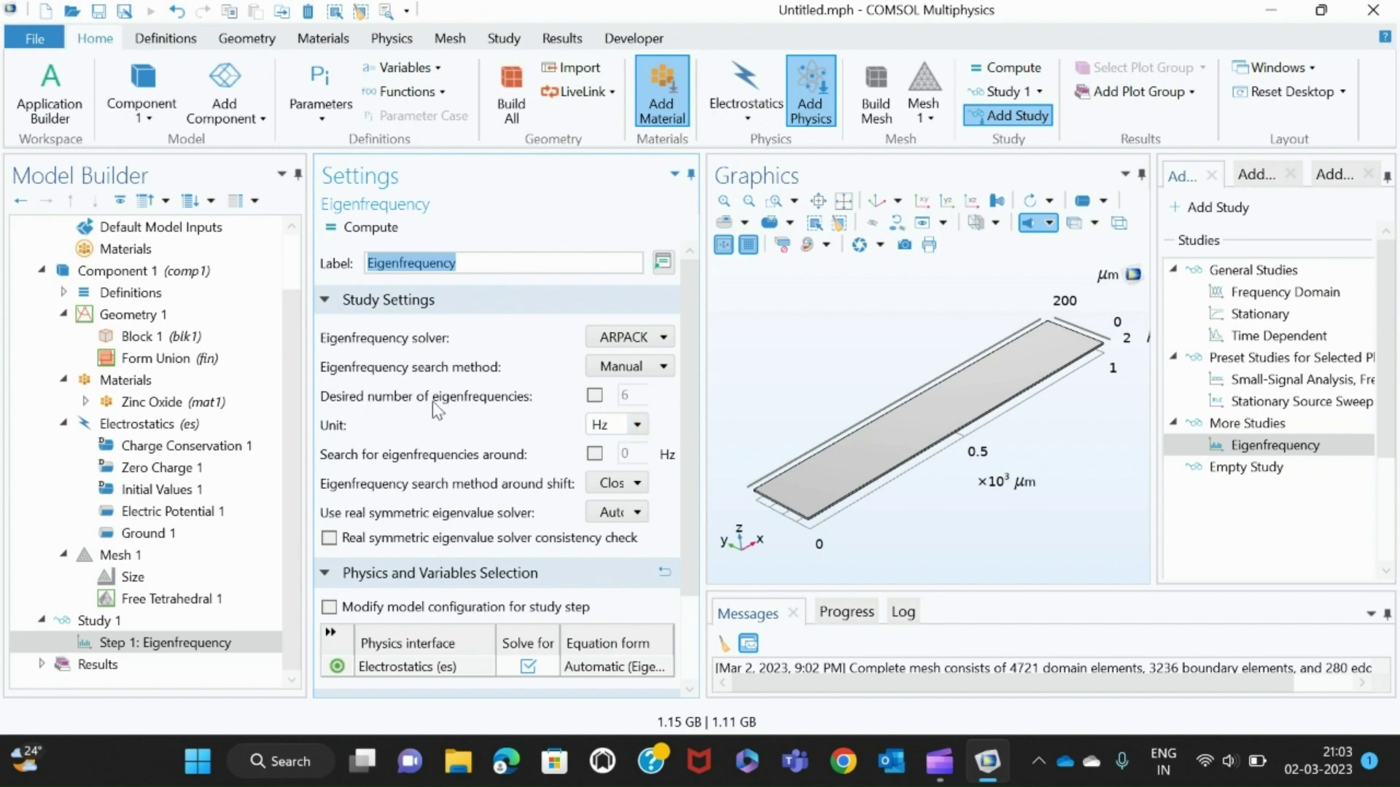
Request 30 eigenfrequencies in the Eigenfrequency step settings
{"action": "left_click", "coordinate": [594, 396]}
{"action": "left_click", "coordinate": [630, 399]}
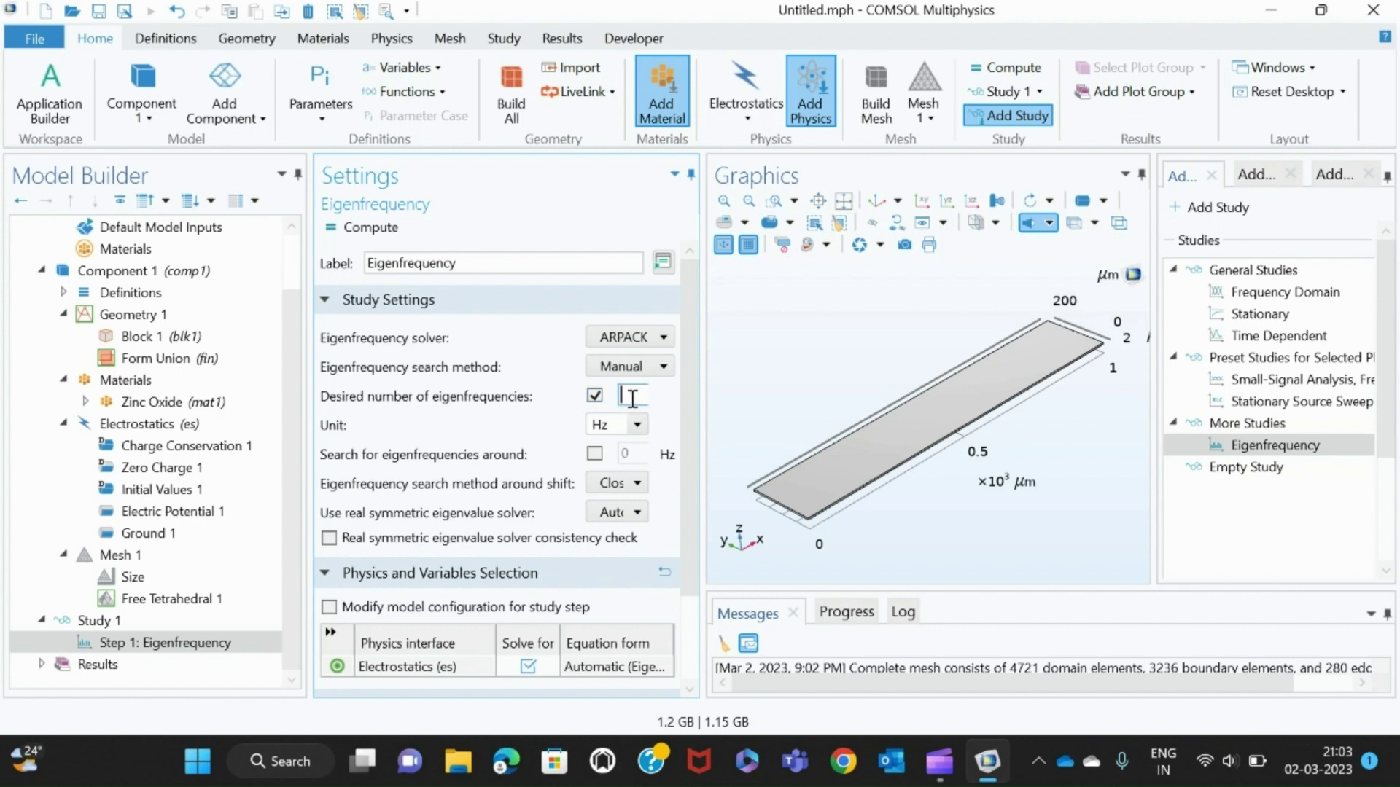
{"action": "key", "text": "BackSpace"}
{"action": "type", "text": "20"}
{"action": "key", "text": "BackSpace"}
{"action": "key", "text": "BackSpace"}
{"action": "type", "text": "30"}
Make the eigenfrequency search centre around 2.48 Hz, keeping 30 eigenfrequencies requested
{"action": "left_click", "coordinate": [595, 455]}
{"action": "left_click", "coordinate": [630, 453]}
{"action": "key", "text": "BackSpace"}
{"action": "type", "text": "2"}
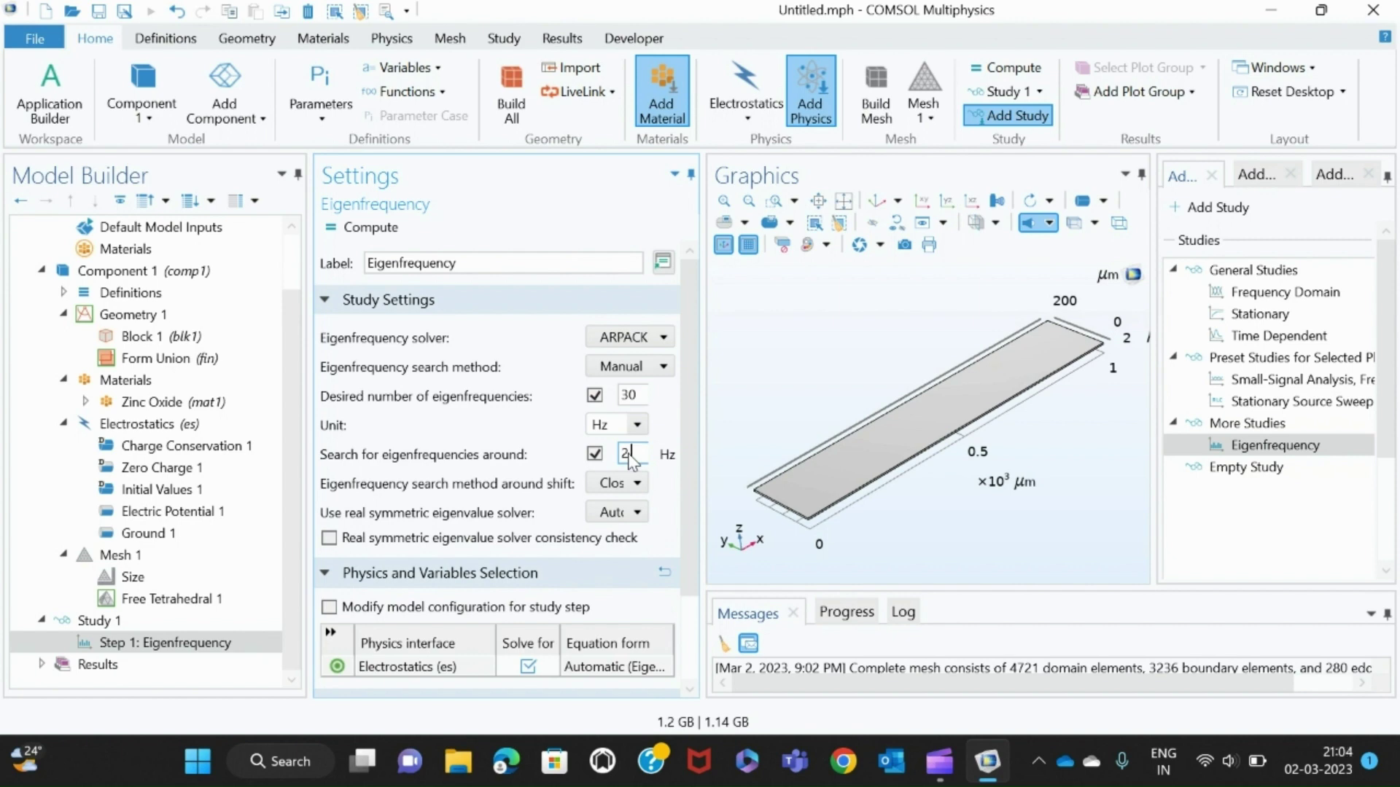
{"action": "type", "text": ".48"}
{"action": "left_click", "coordinate": [621, 395]}
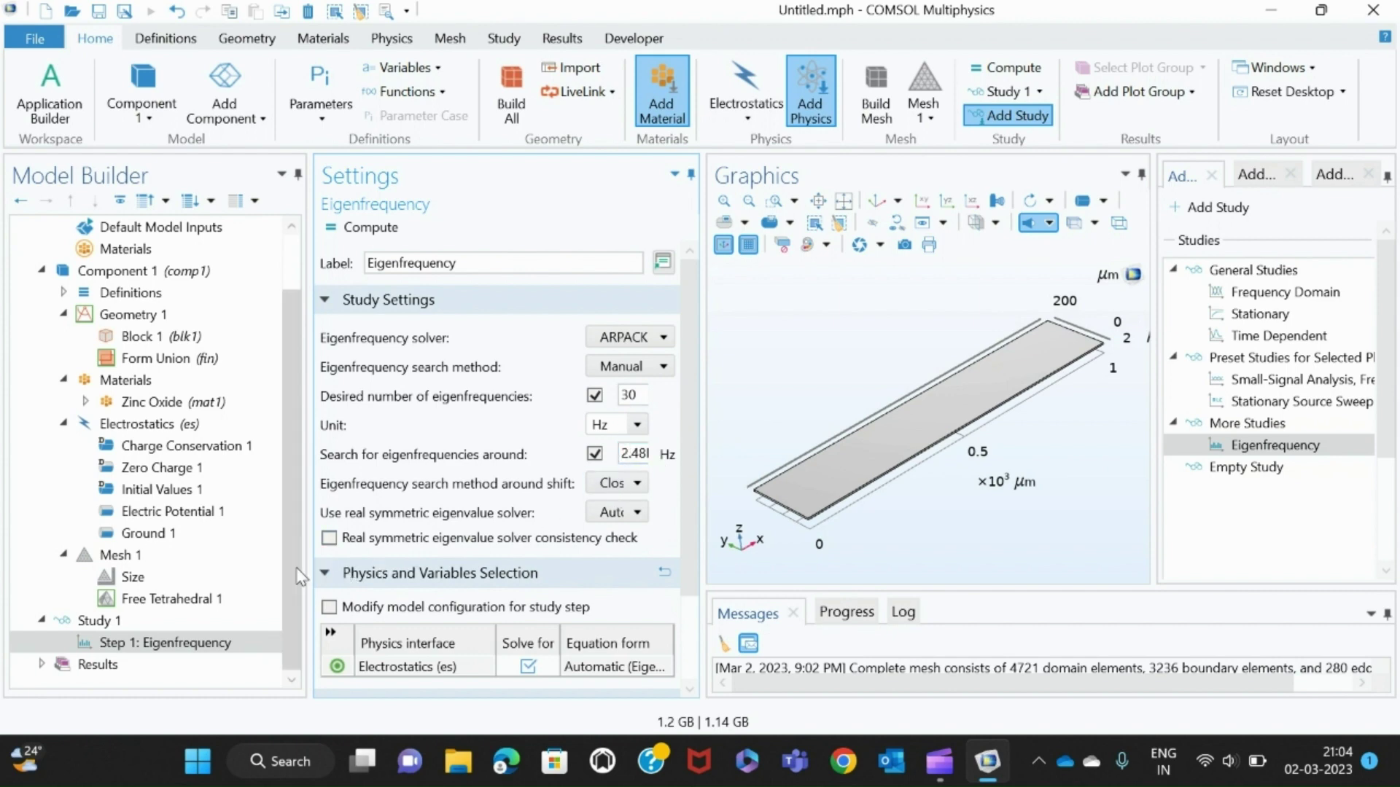
{"action": "mouse_move", "coordinate": [292, 585]}
{"action": "left_mouse_down"}
{"action": "mouse_move", "coordinate": [288, 517]}
{"action": "mouse_move", "coordinate": [286, 580]}
{"action": "left_mouse_up"}
{"action": "scroll", "coordinate": [287, 578], "scroll_direction": "down", "scroll_amount": 1}
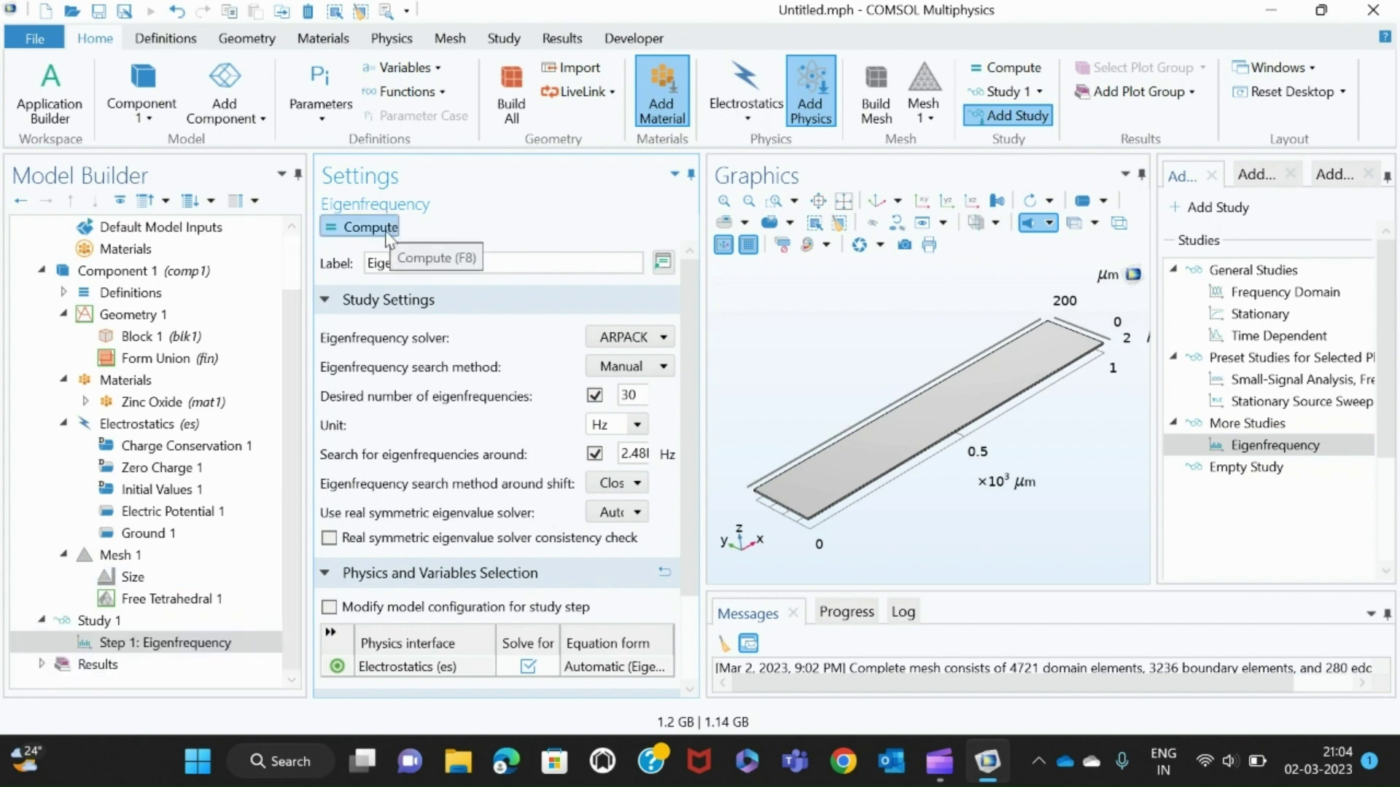
{"action": "left_click_drag", "start_coordinate": [291, 356], "coordinate": [292, 331]}
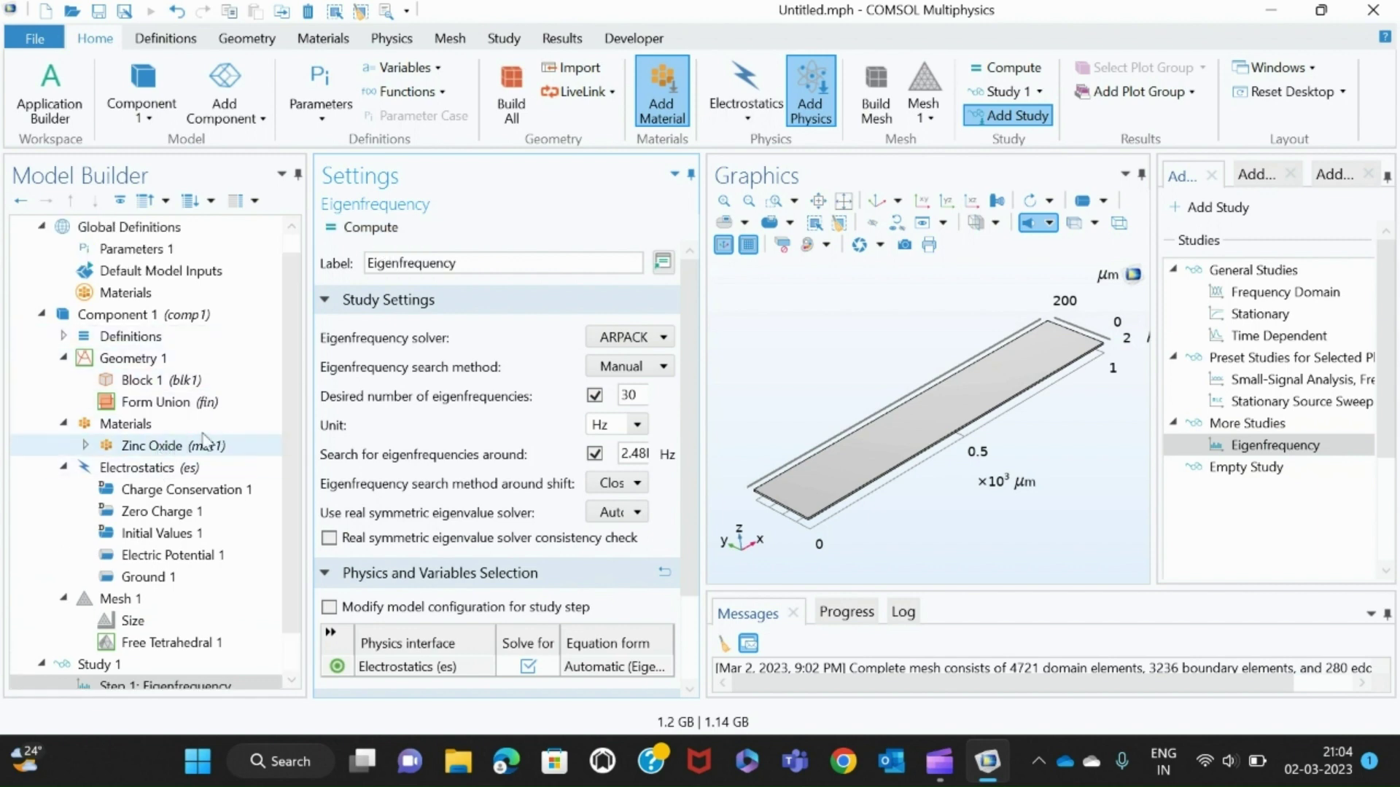
{"action": "left_click_drag", "start_coordinate": [291, 420], "coordinate": [283, 476]}
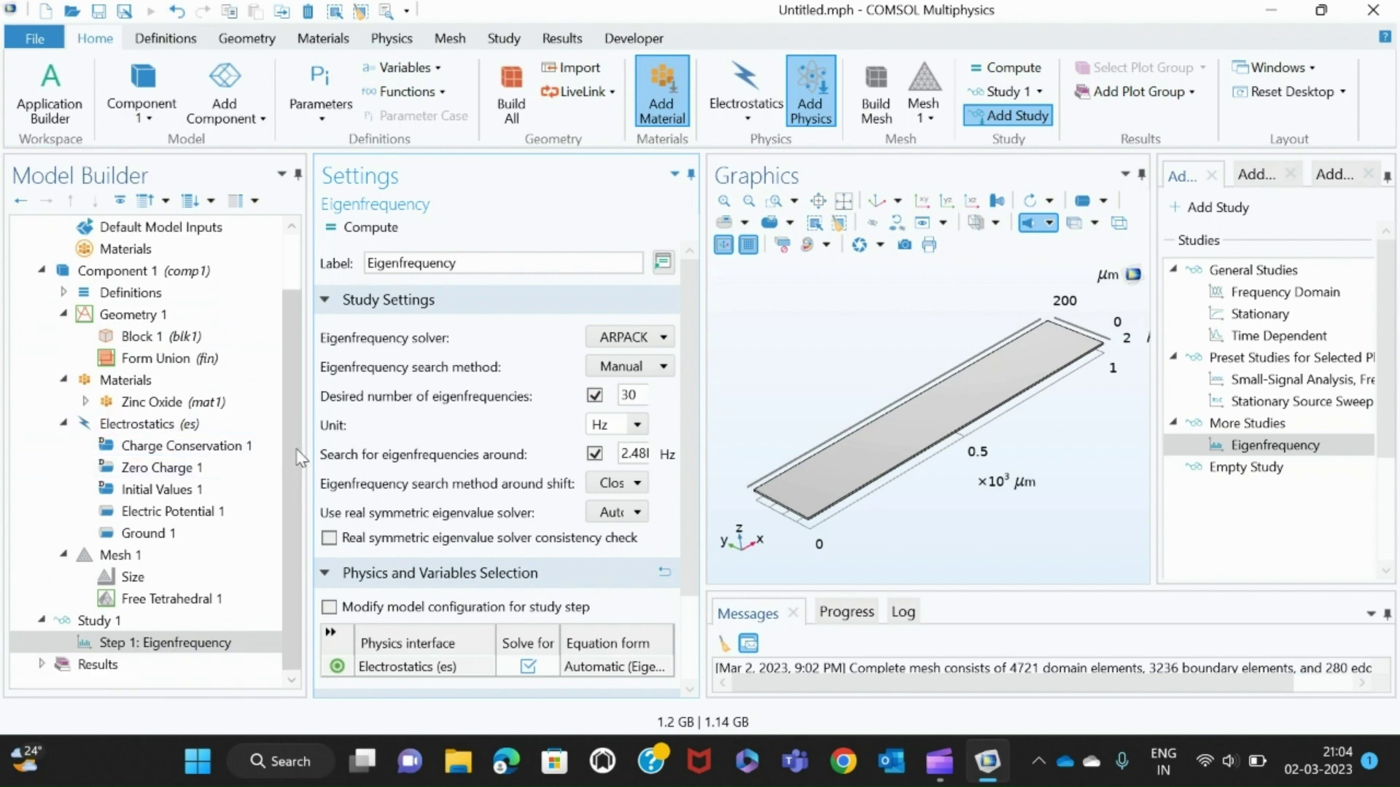
Add the Solid Mechanics (solid) interface to Component 1
{"action": "left_click", "coordinate": [1254, 175]}
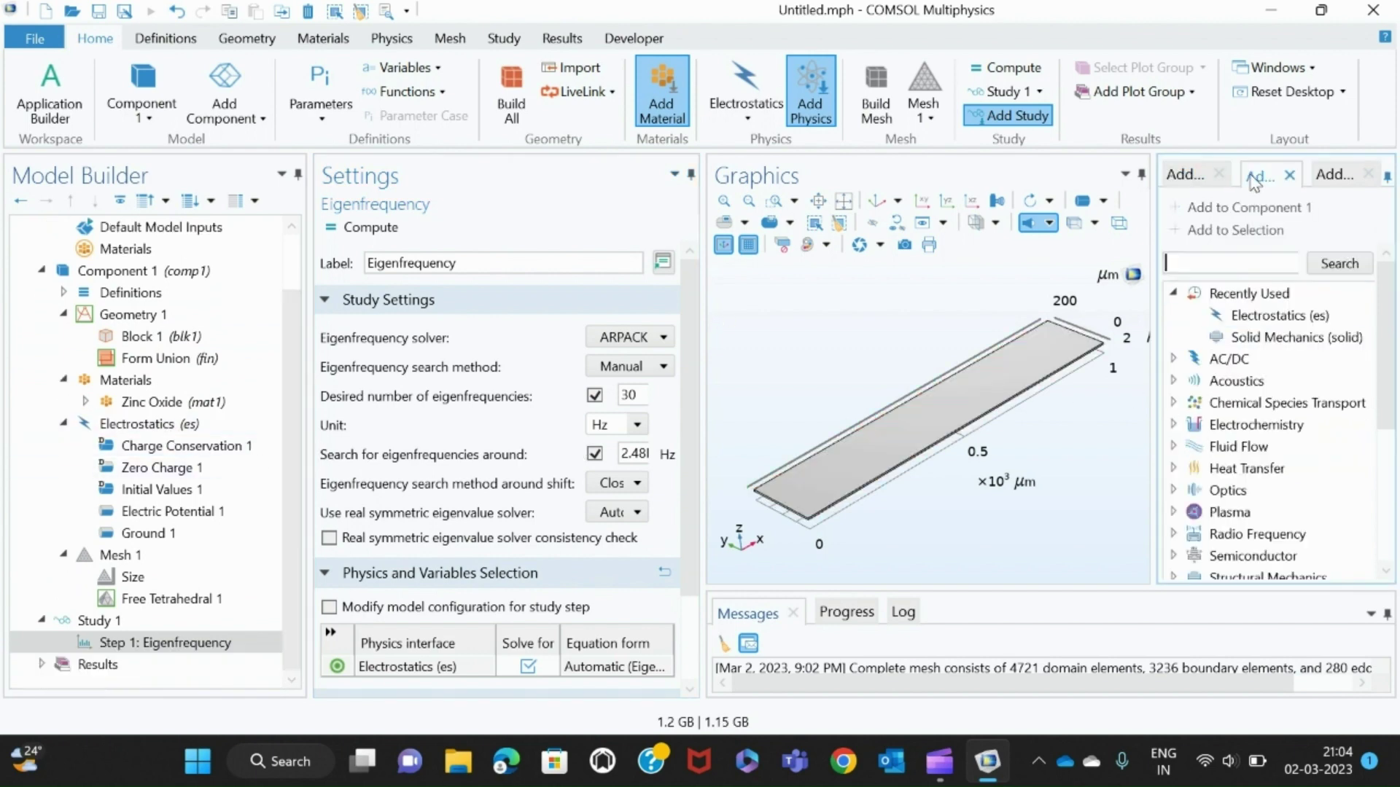
{"action": "left_click", "coordinate": [1266, 343]}
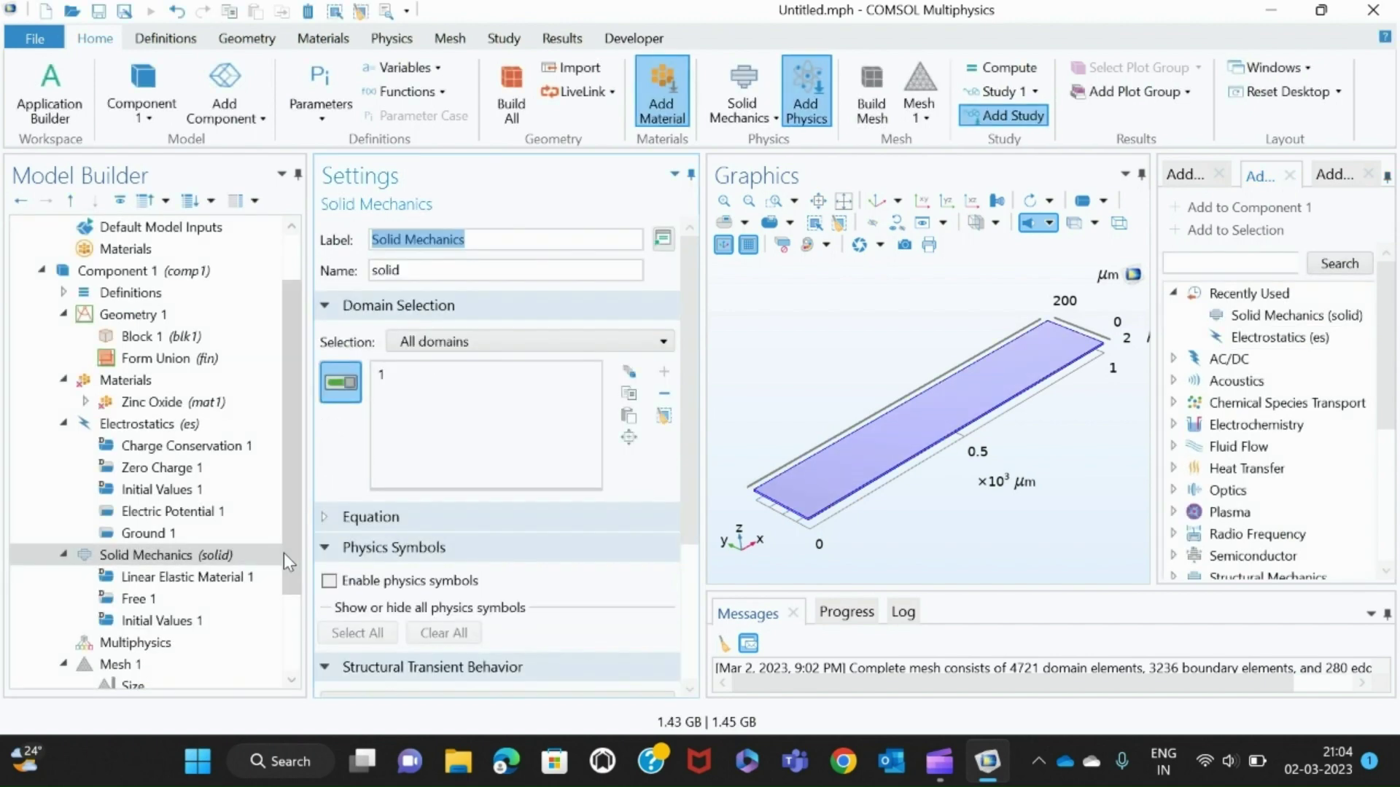
{"action": "left_click_drag", "start_coordinate": [291, 561], "coordinate": [290, 621]}
Set Linear Elastic Material 1's solid model to Anisotropic, using the material's elasticity matrix
{"action": "left_click", "coordinate": [175, 490]}
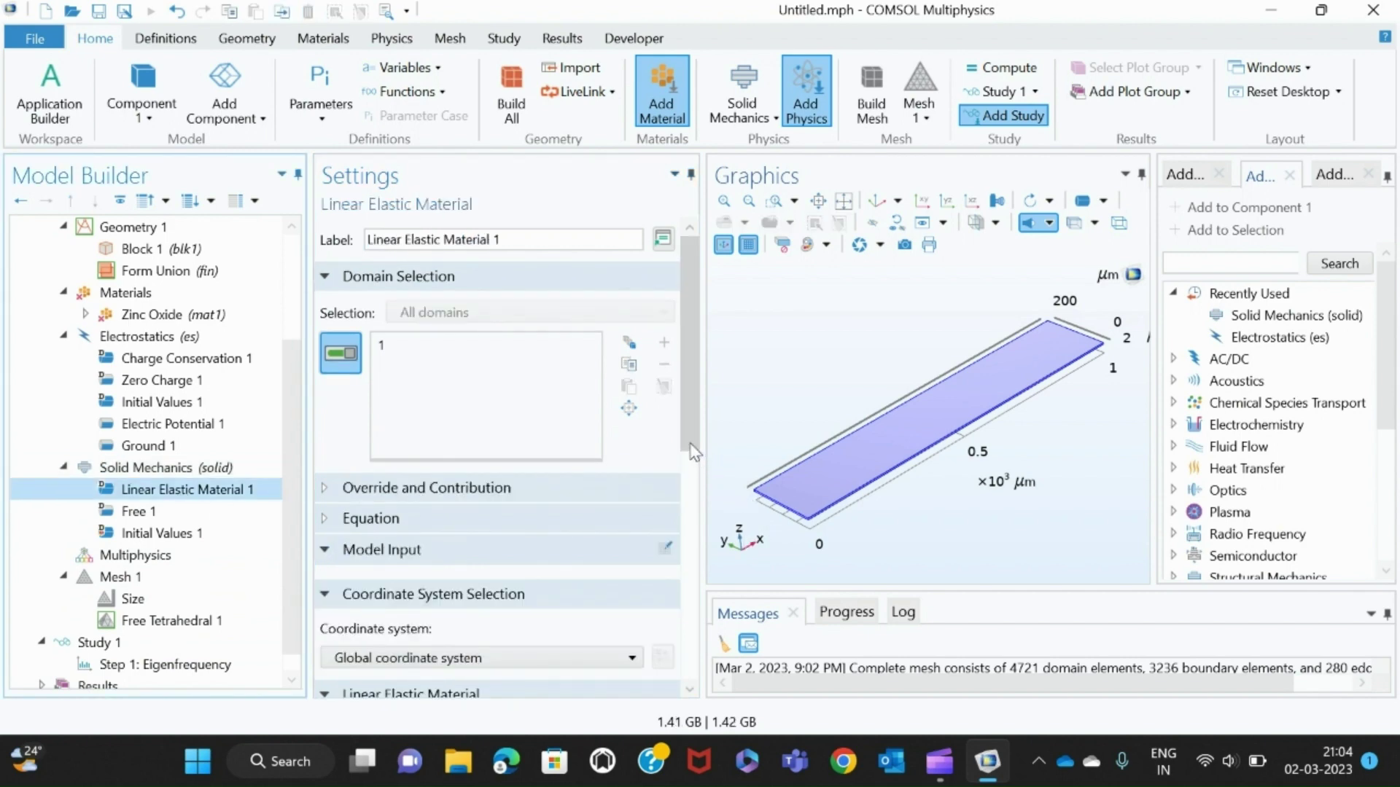
{"action": "scroll", "coordinate": [689, 452], "scroll_direction": "down", "scroll_amount": 1}
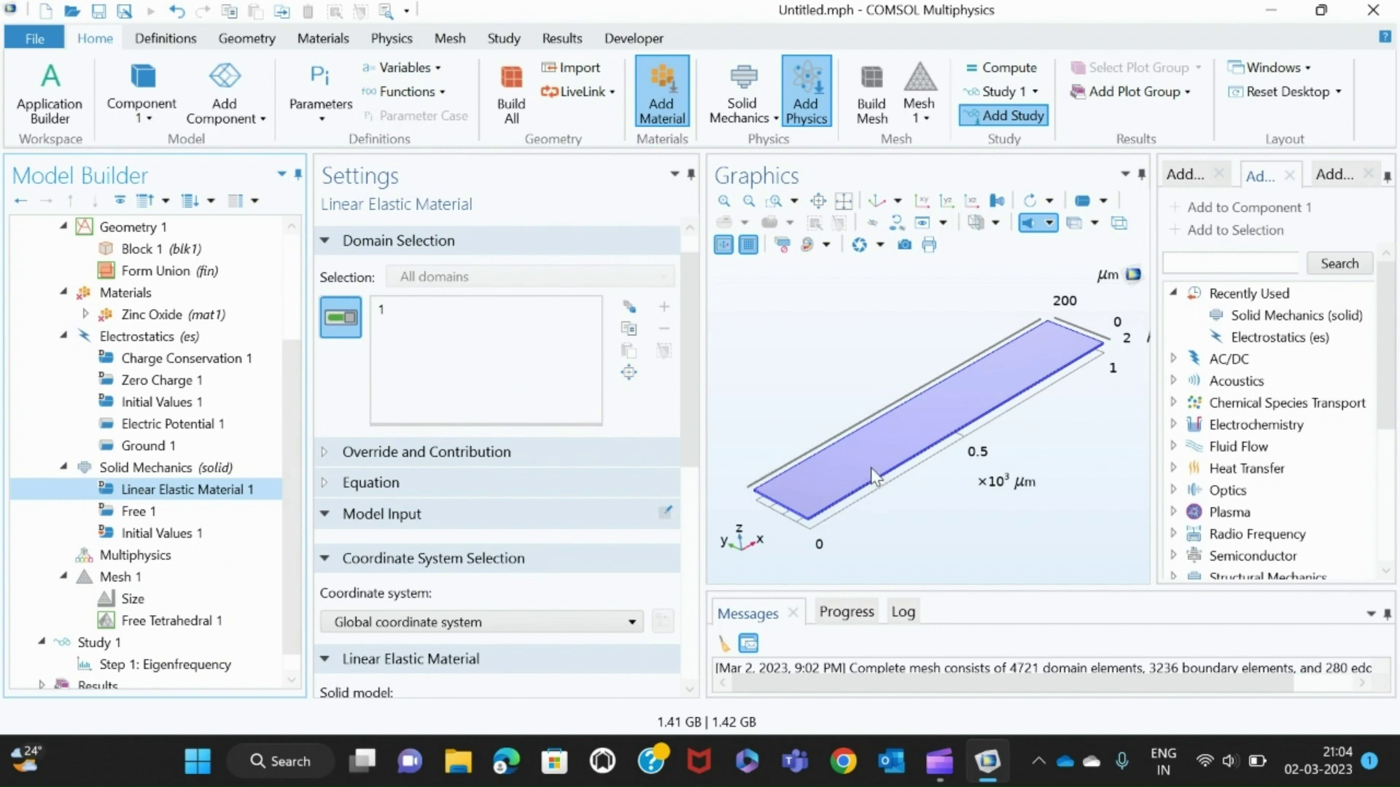
{"action": "scroll", "coordinate": [683, 452], "scroll_direction": "down", "scroll_amount": 5}
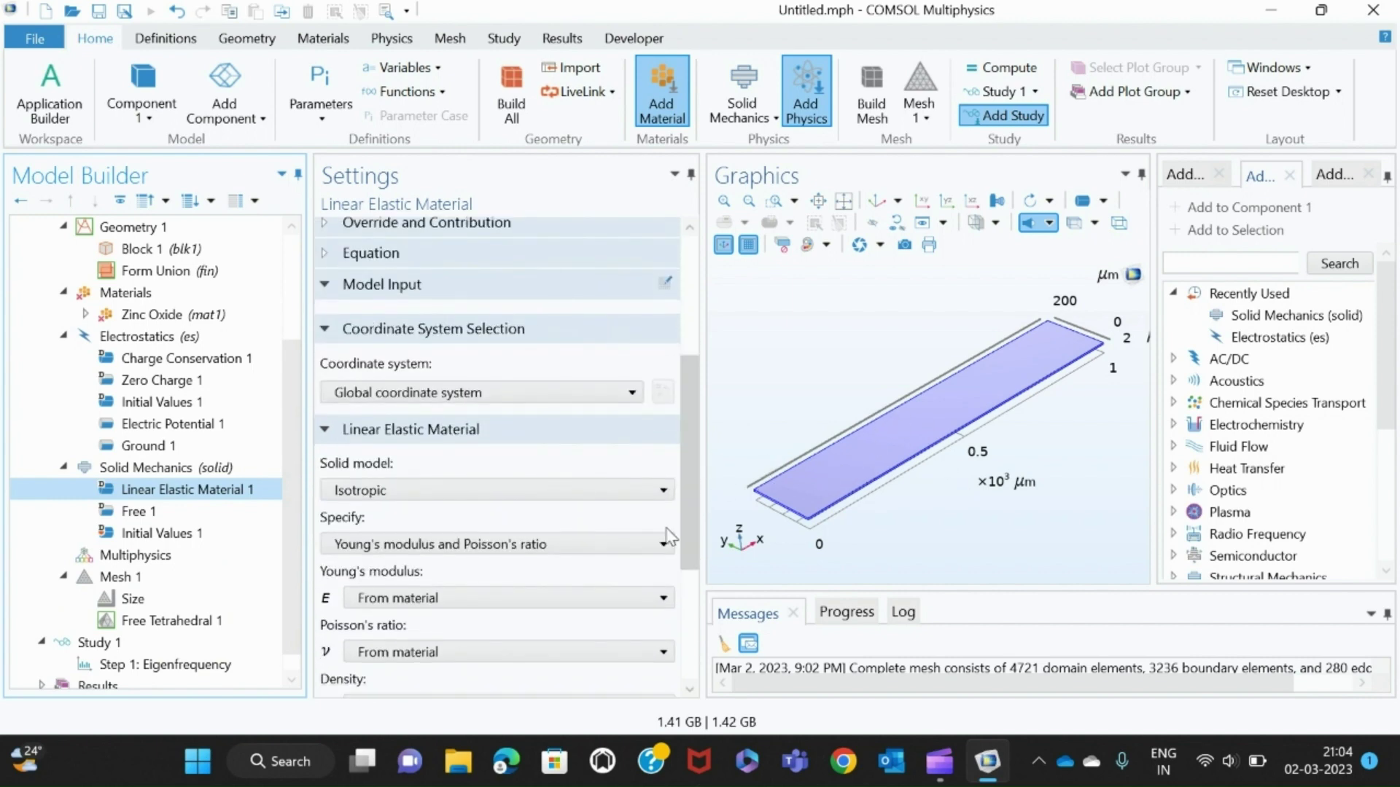
{"action": "left_click", "coordinate": [663, 489]}
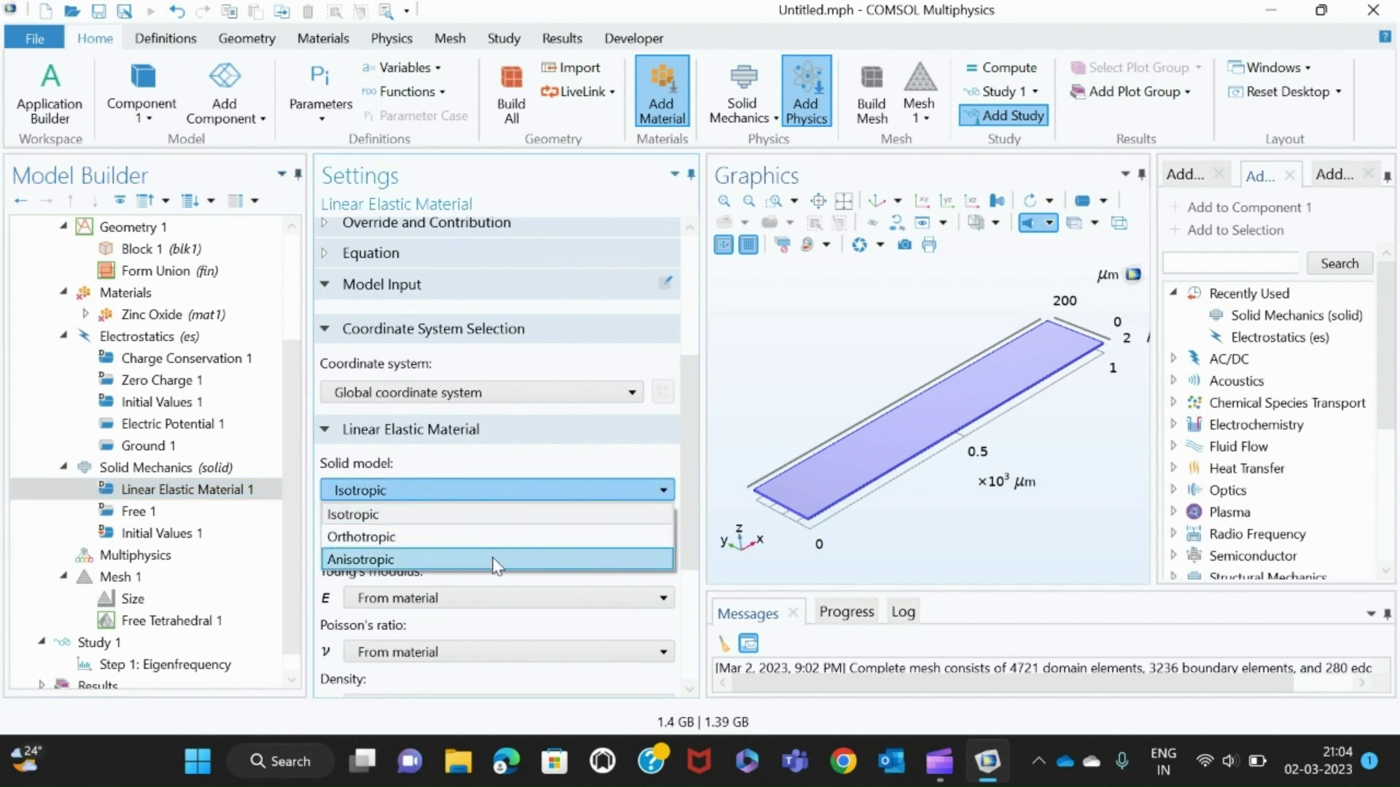
{"action": "left_click", "coordinate": [495, 556]}
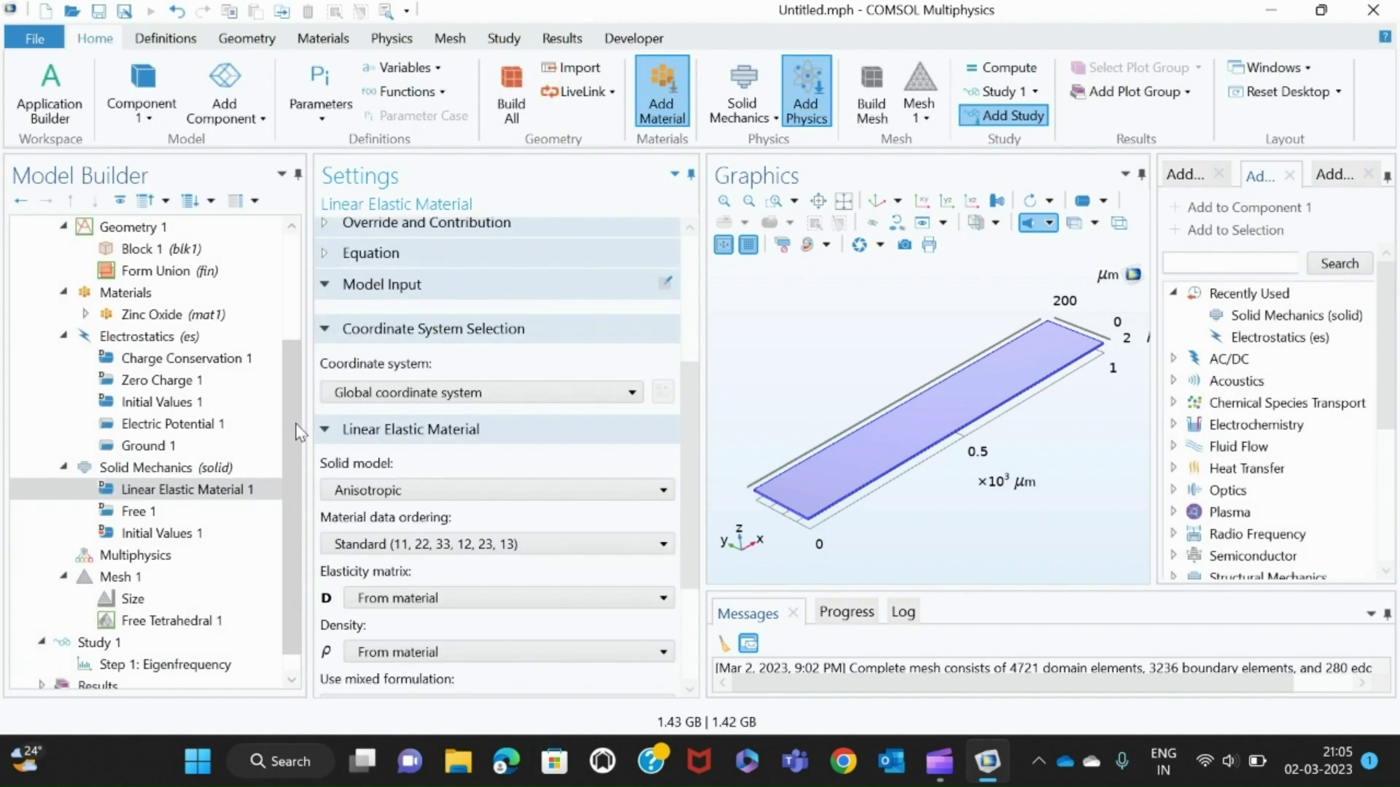
{"action": "scroll", "coordinate": [262, 408], "scroll_direction": "up", "scroll_amount": 1}
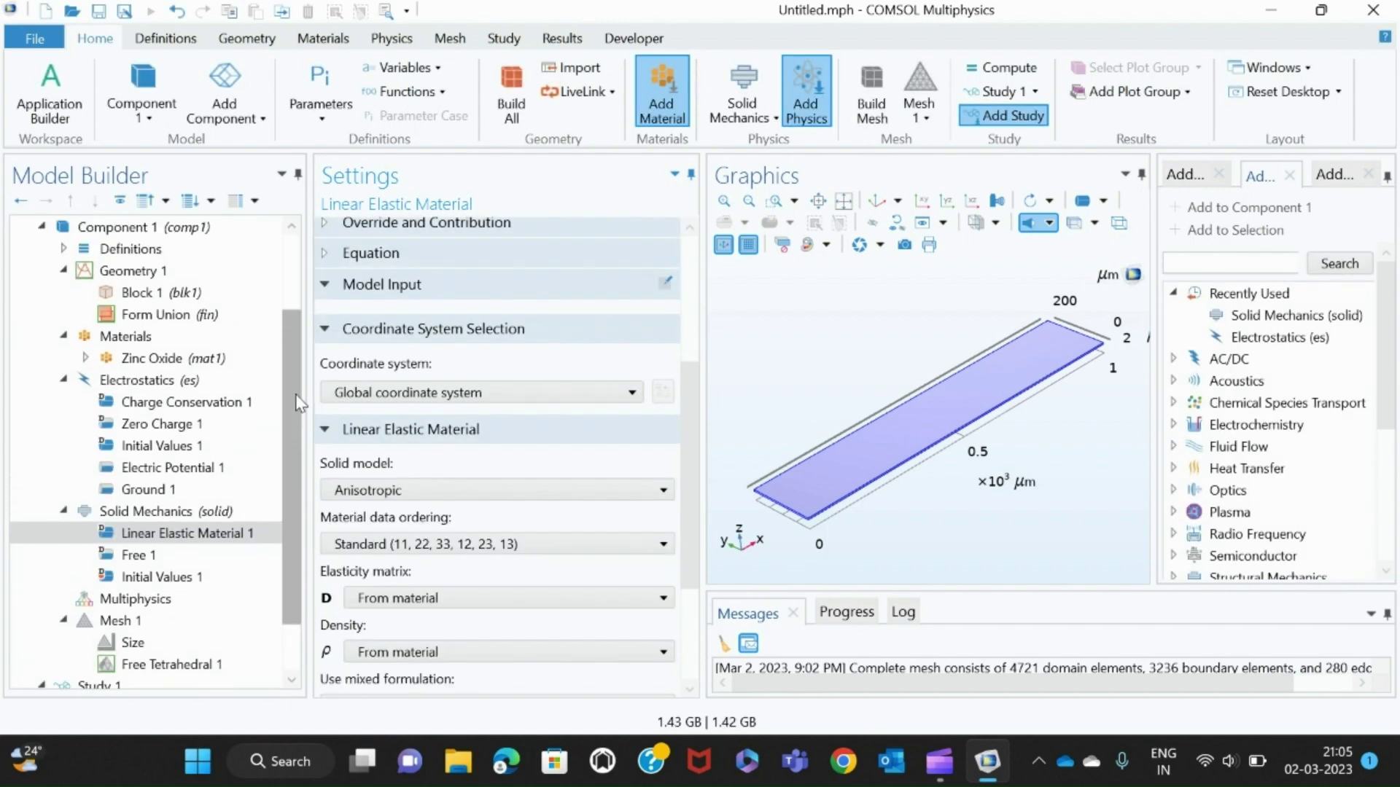
Review the Zinc Oxide material contents, then return to the Step 1: Eigenfrequency settings
{"action": "left_click", "coordinate": [222, 358]}
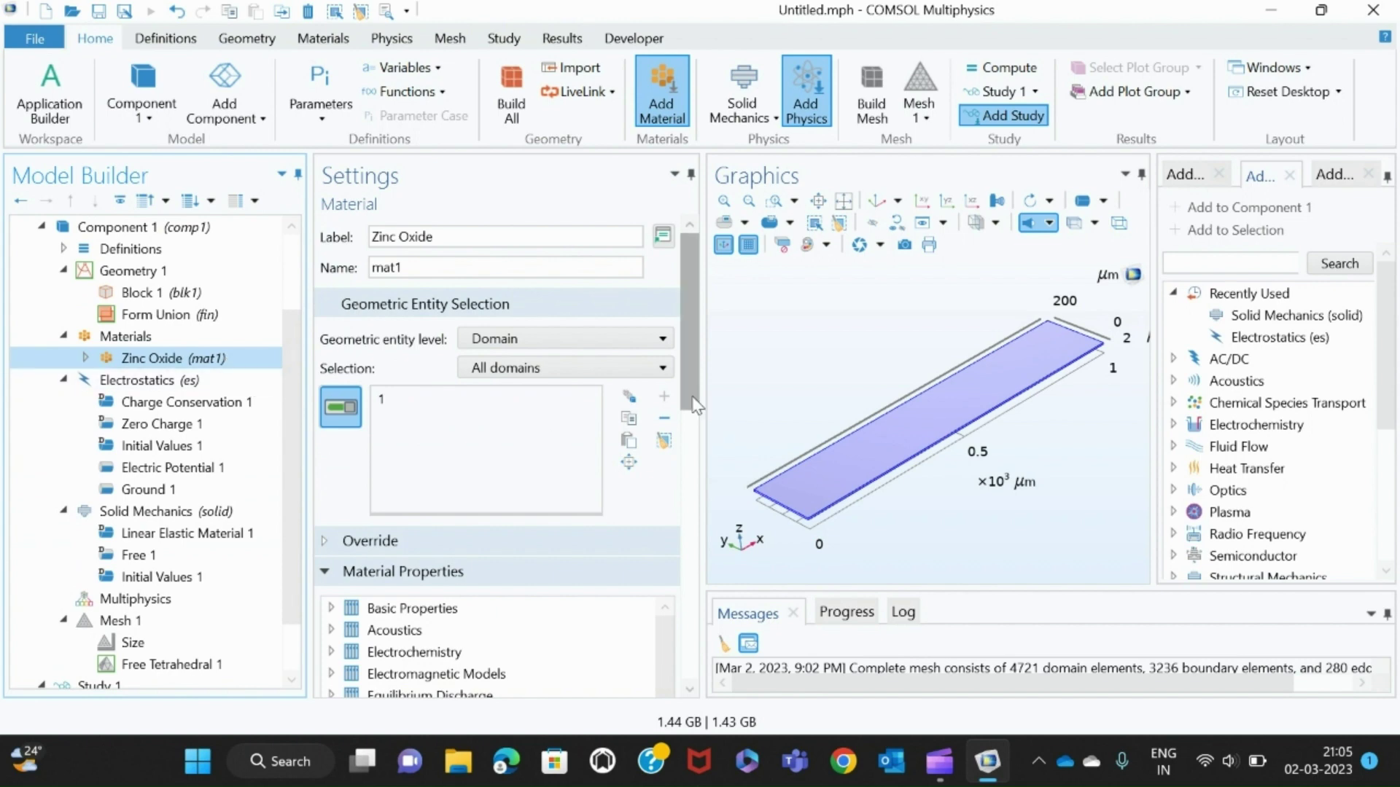
{"action": "left_click_drag", "start_coordinate": [695, 434], "coordinate": [665, 524]}
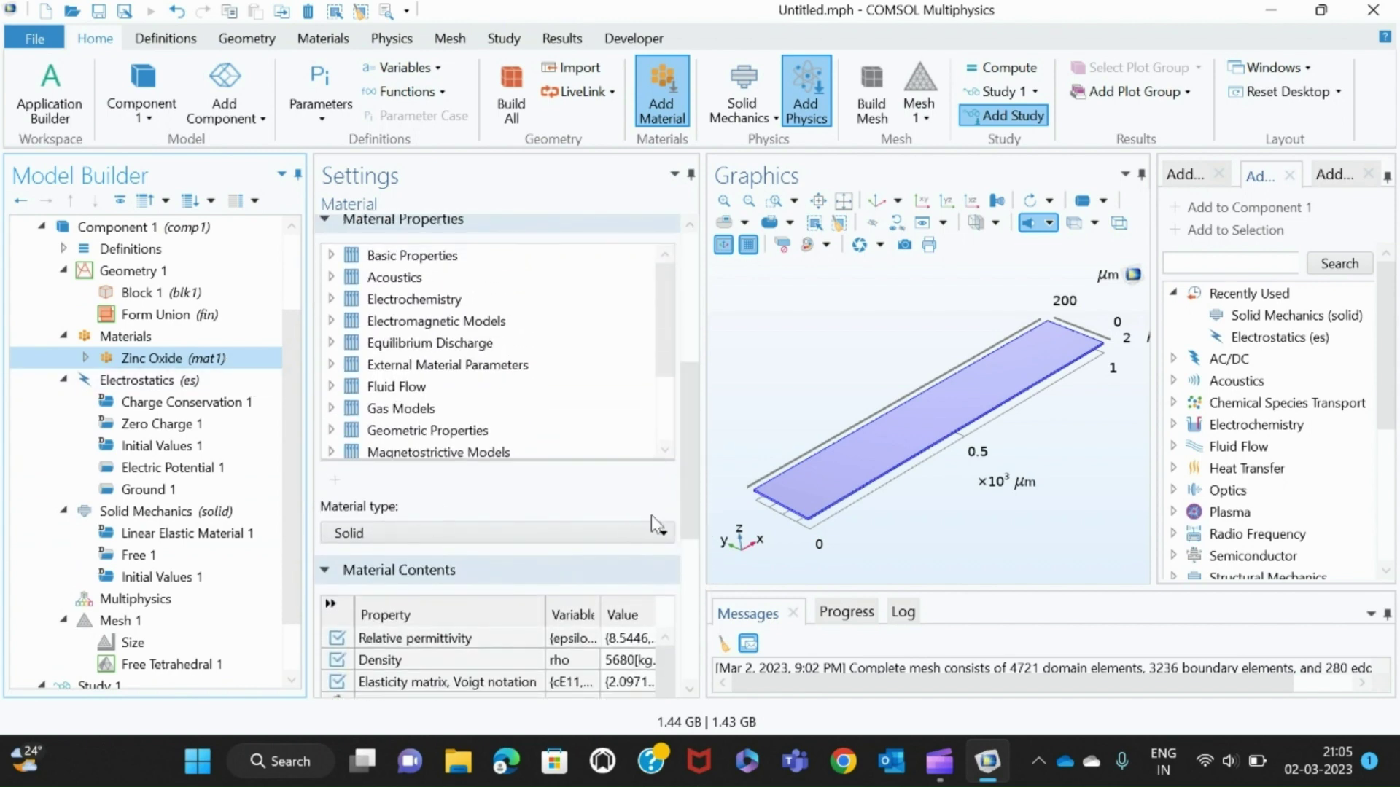
{"action": "scroll", "coordinate": [408, 496], "scroll_direction": "down", "scroll_amount": 3}
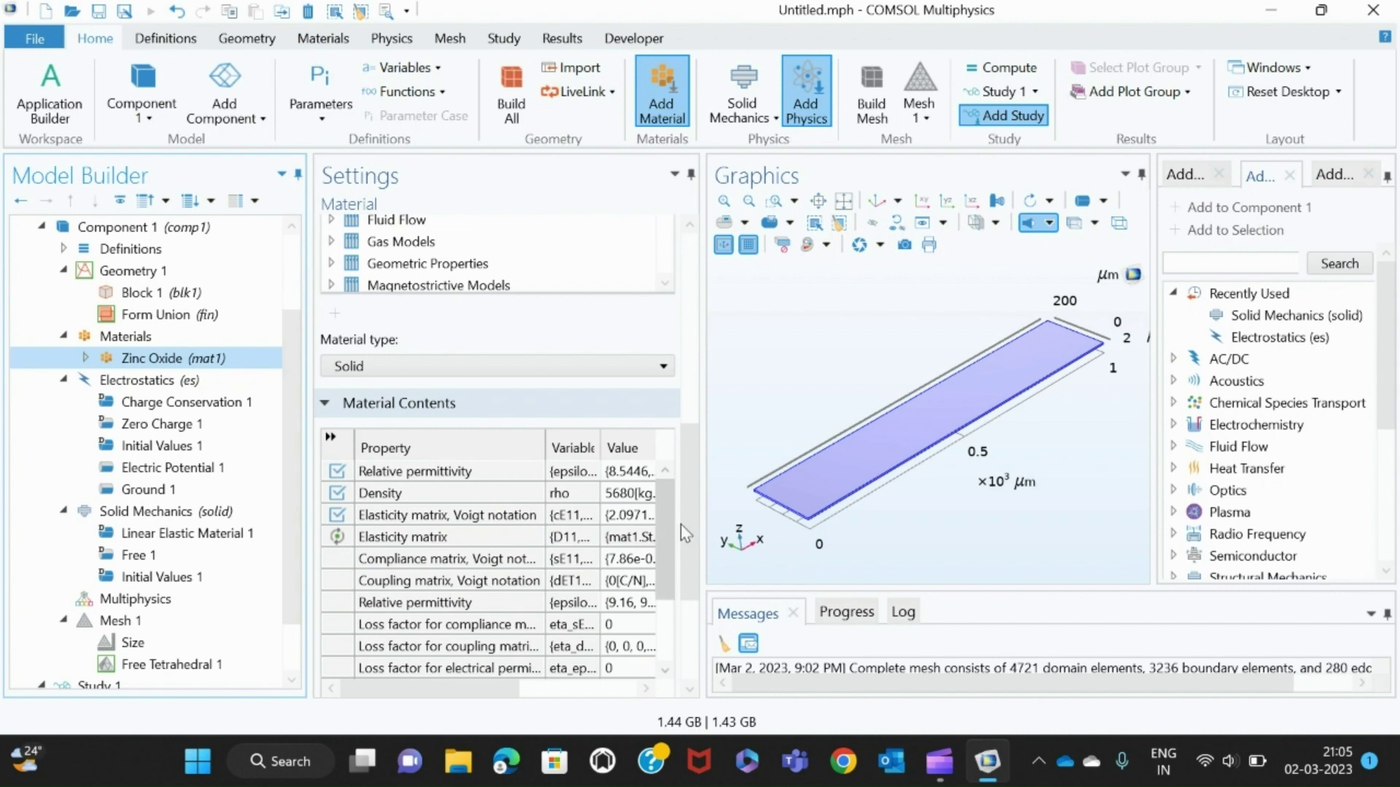
{"action": "left_click_drag", "start_coordinate": [685, 524], "coordinate": [690, 575]}
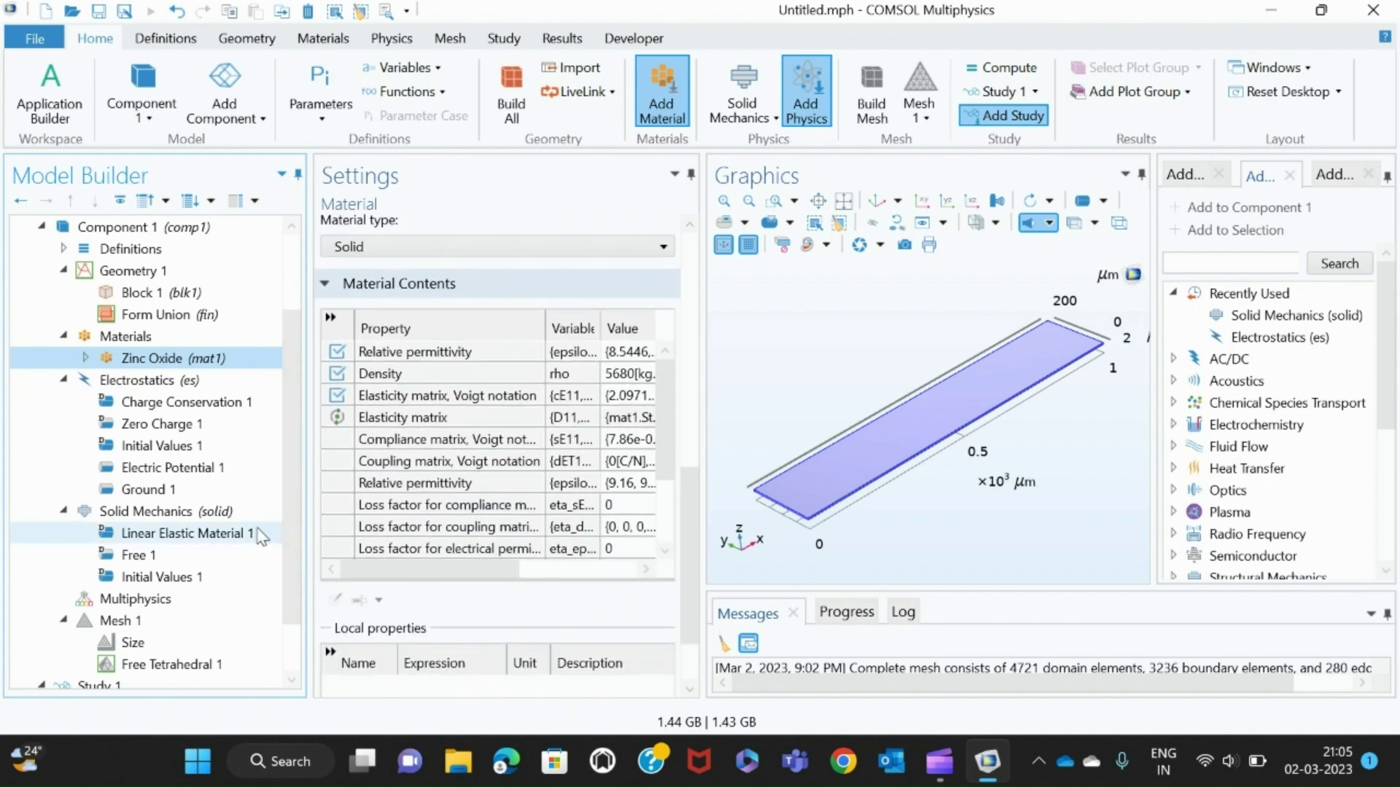
{"action": "left_click_drag", "start_coordinate": [291, 539], "coordinate": [286, 587]}
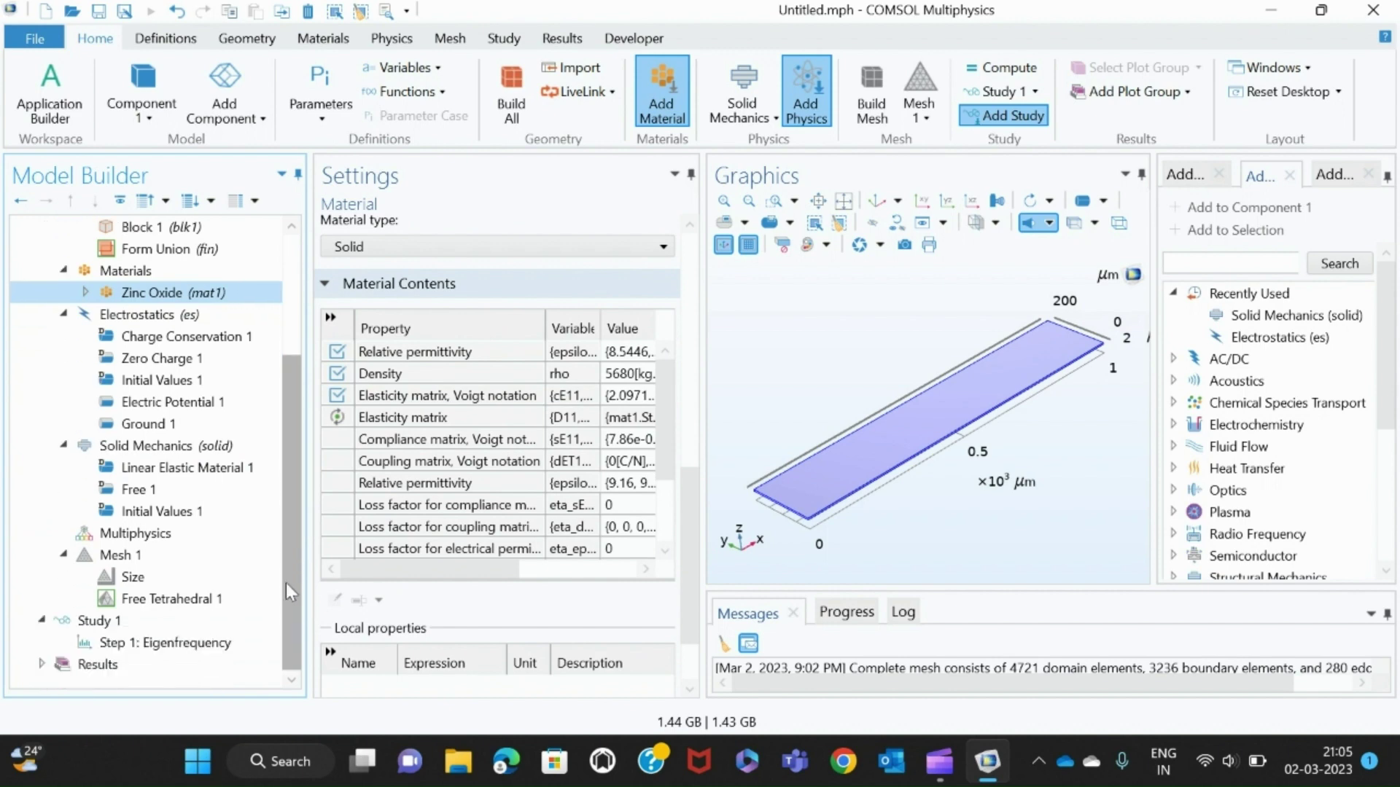
{"action": "left_click", "coordinate": [219, 643]}
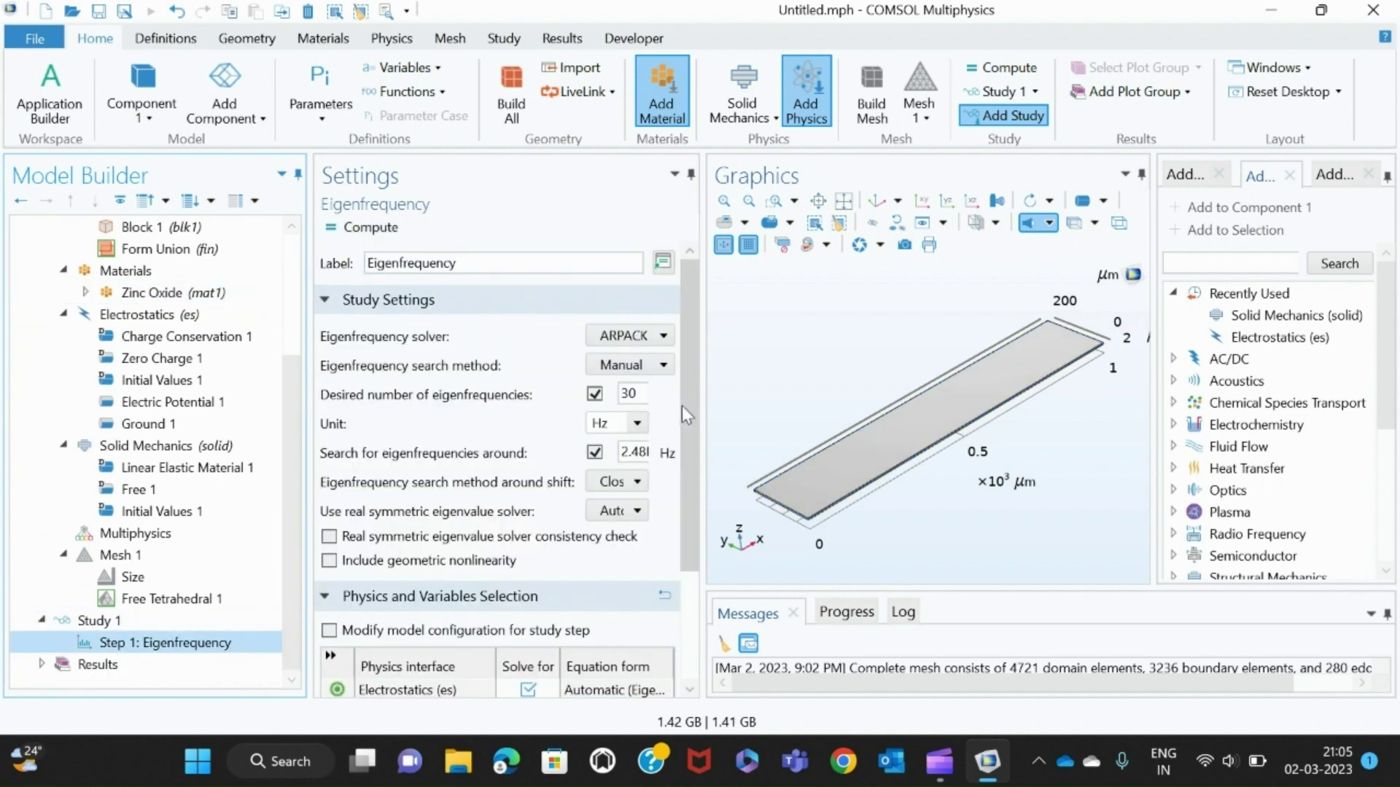
Compute Study 1, yielding an Electric Potential plot at 1.4972E6 Hz
{"action": "left_click", "coordinate": [370, 228]}
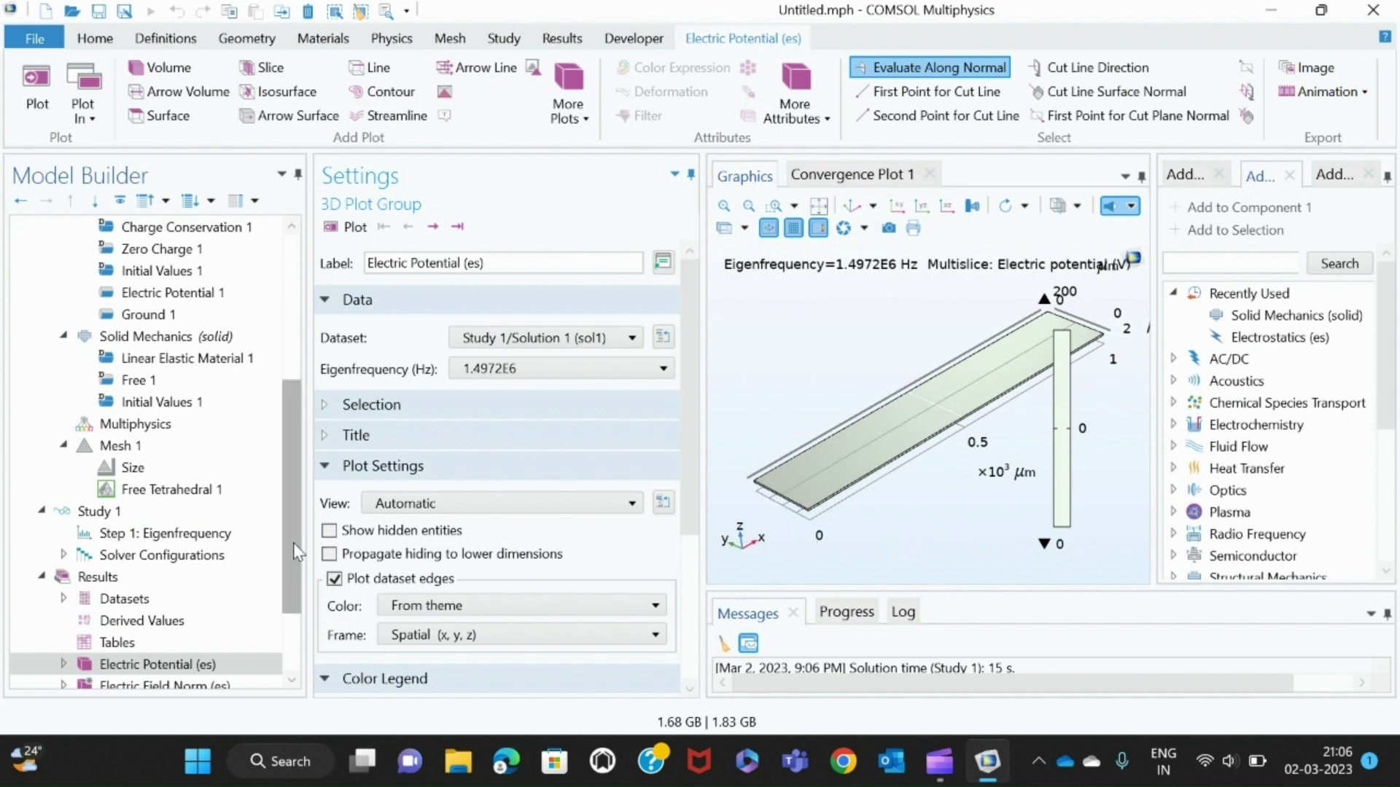
Display the Mode Shape (solid) plot and look over the computed eigenfrequency list
{"action": "left_click_drag", "start_coordinate": [294, 544], "coordinate": [291, 605]}
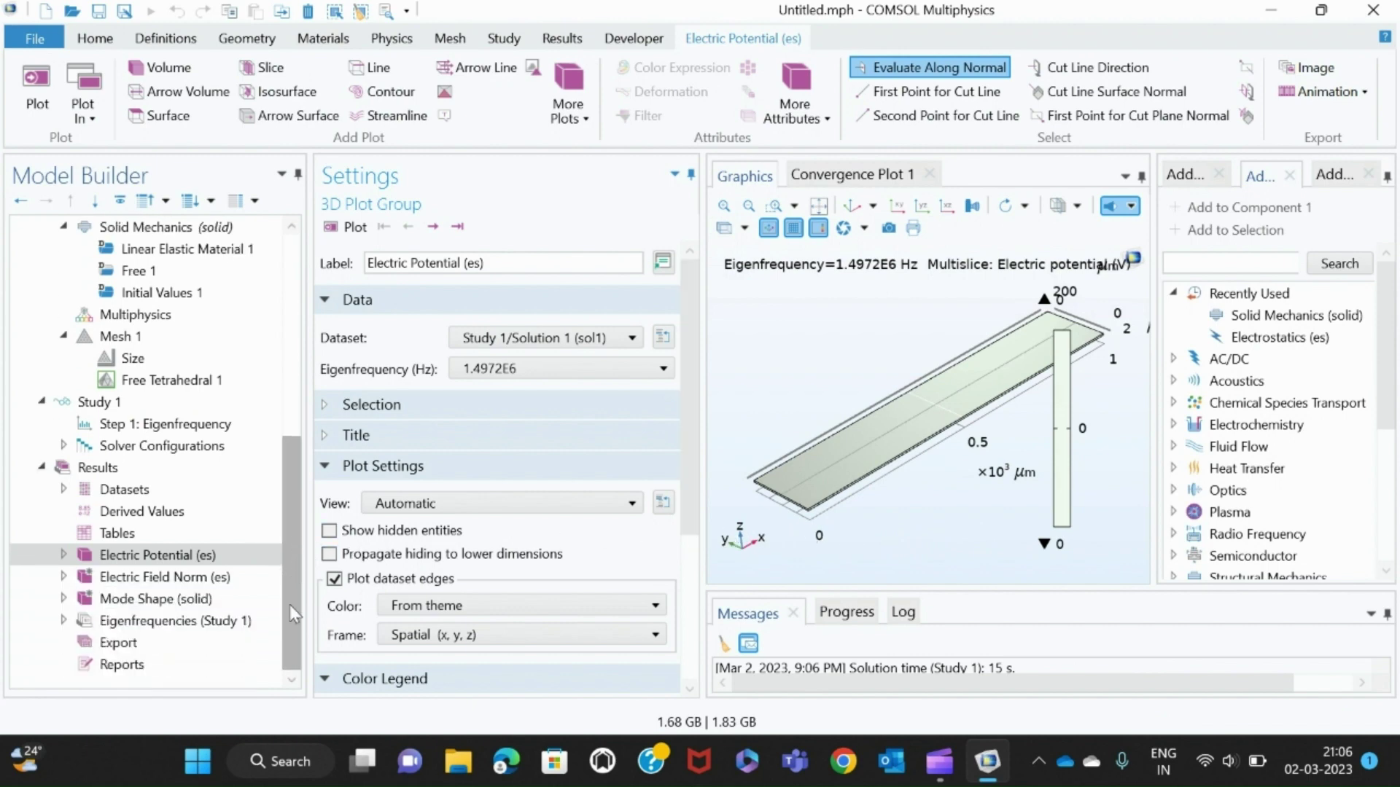
{"action": "left_click", "coordinate": [148, 599]}
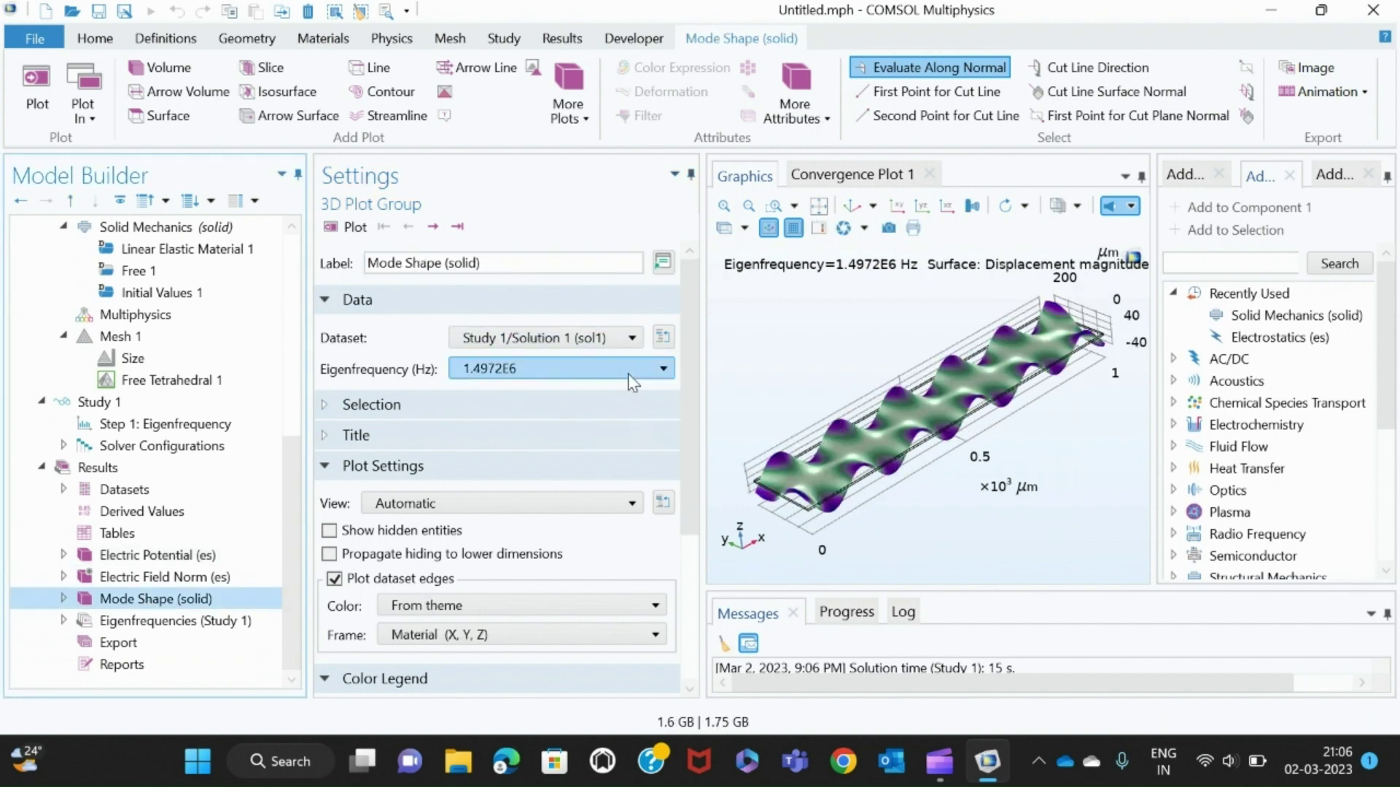
{"action": "left_click", "coordinate": [663, 368]}
{"action": "mouse_move", "coordinate": [662, 426]}
{"action": "left_mouse_down"}
{"action": "mouse_move", "coordinate": [664, 575]}
{"action": "mouse_move", "coordinate": [664, 418]}
{"action": "left_mouse_up"}
{"action": "left_click", "coordinate": [433, 228]}
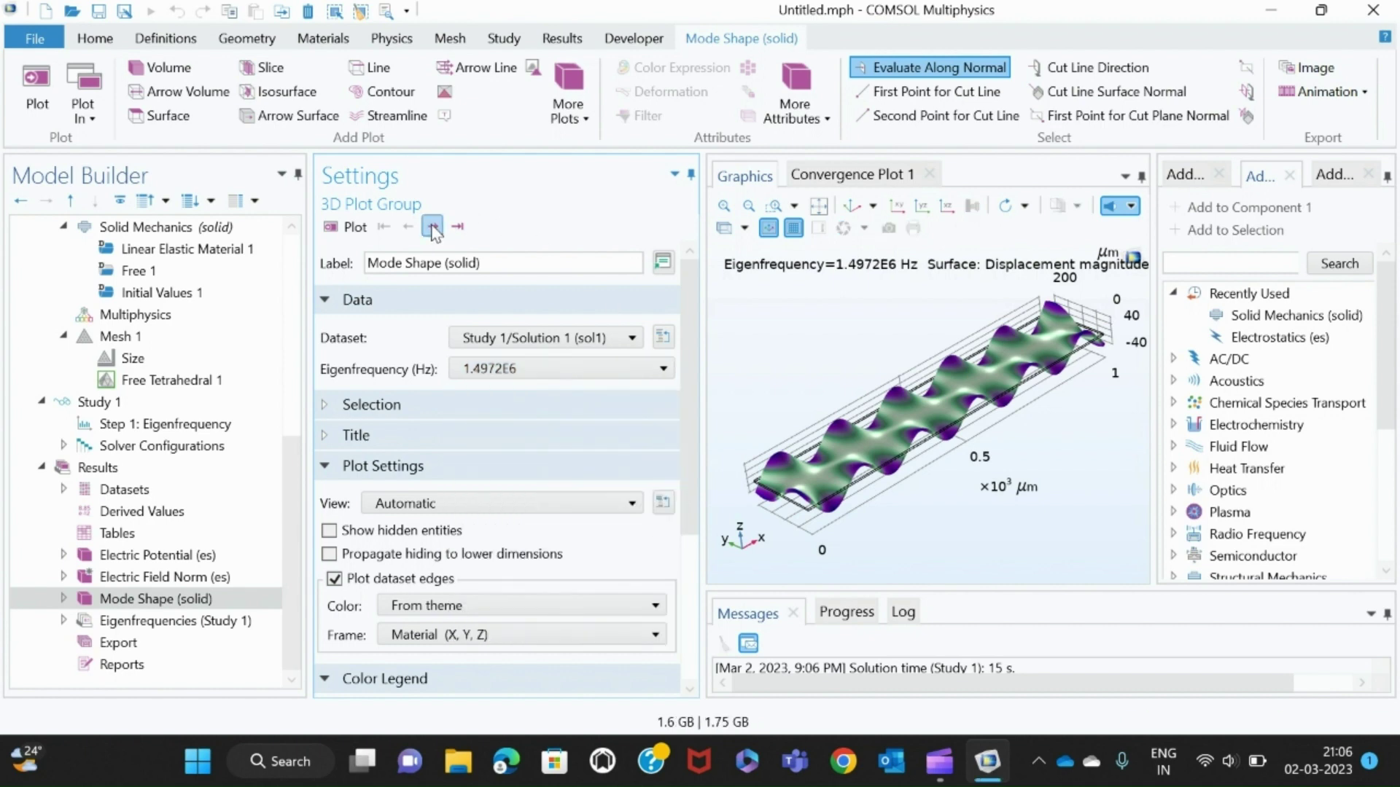
Step through the eigenfrequencies to the 2.3587E6 Hz length-extension mode shape
{"action": "left_click", "coordinate": [433, 228]}
{"action": "left_click", "coordinate": [433, 229]}
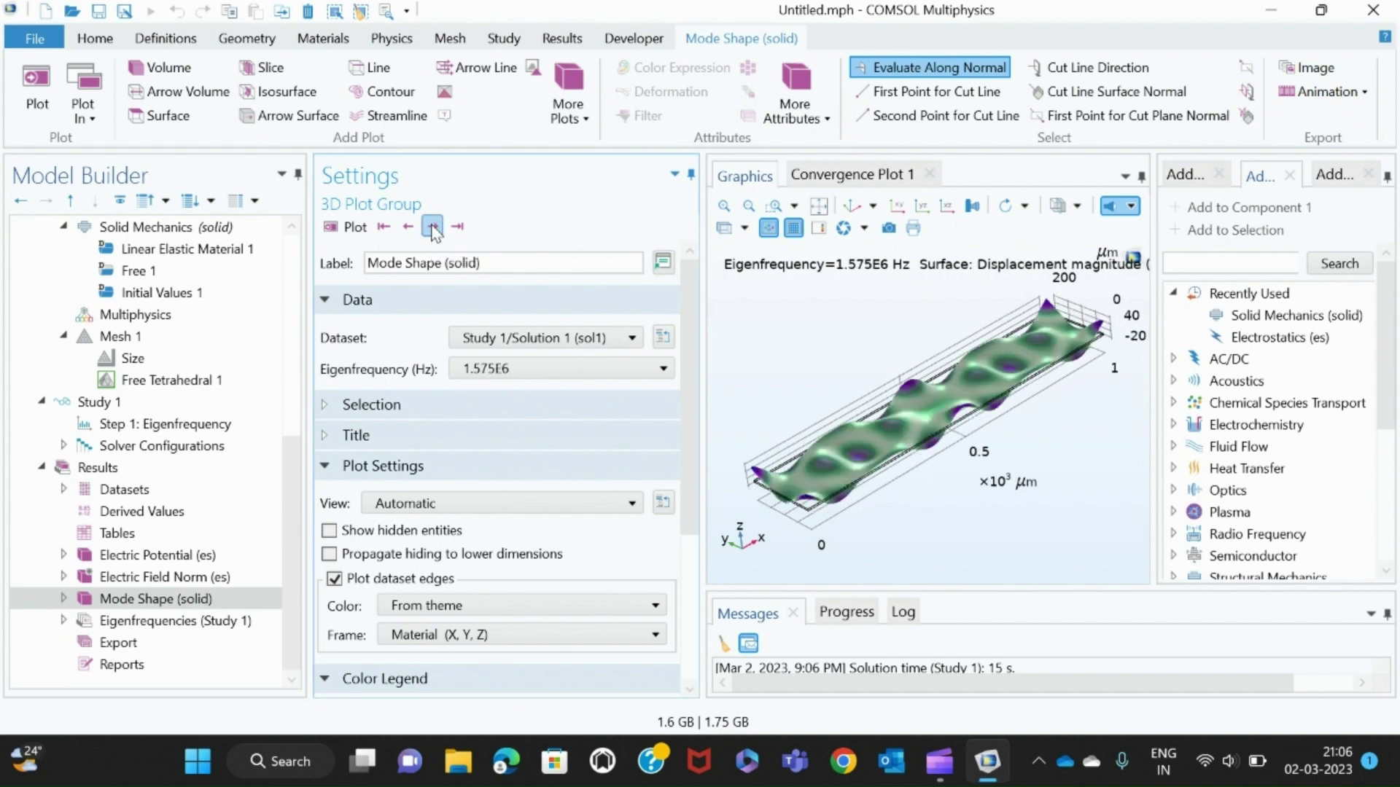
{"action": "left_click", "coordinate": [433, 229]}
{"action": "left_click", "coordinate": [433, 228]}
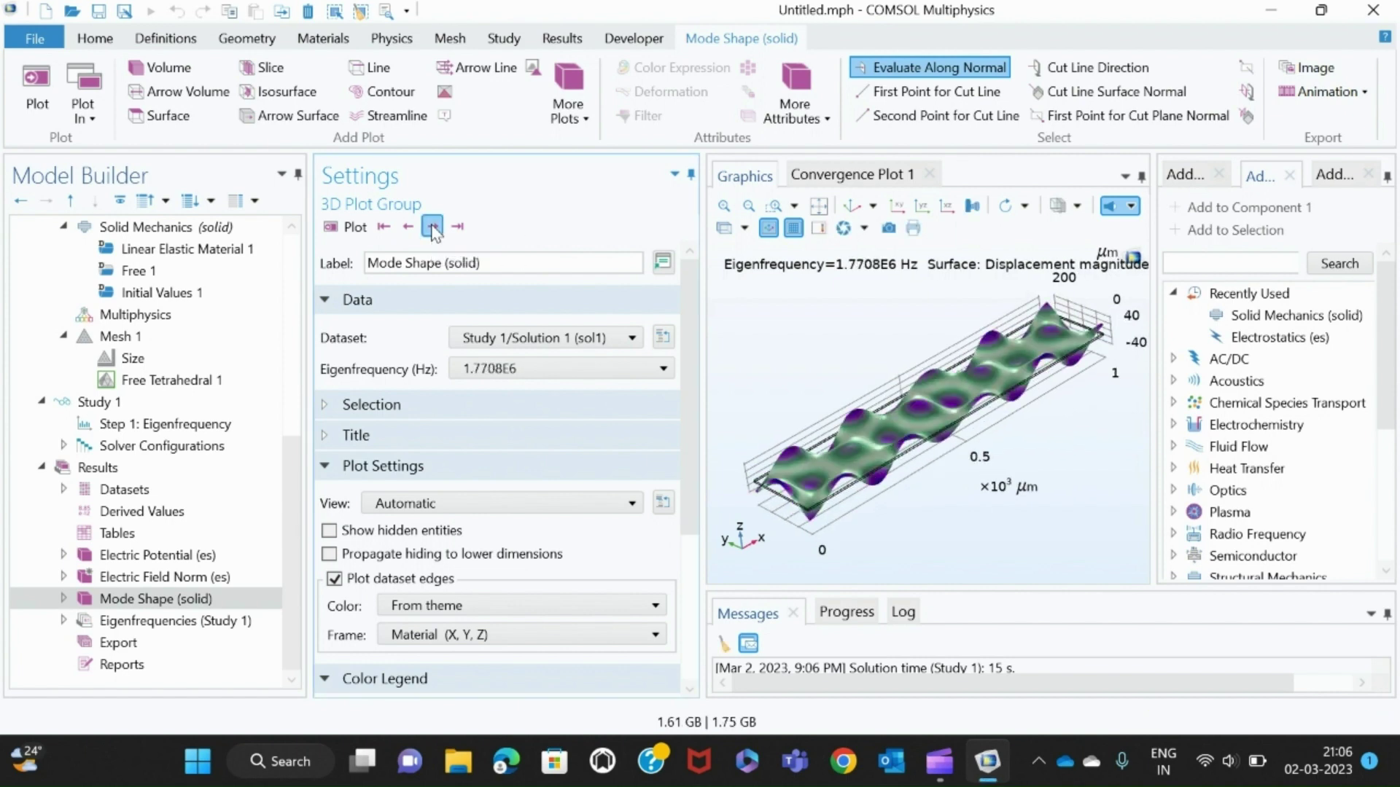
{"action": "left_click", "coordinate": [433, 228]}
{"action": "left_click", "coordinate": [433, 228]}
{"action": "left_click", "coordinate": [433, 228]}
{"action": "left_click", "coordinate": [433, 228]}
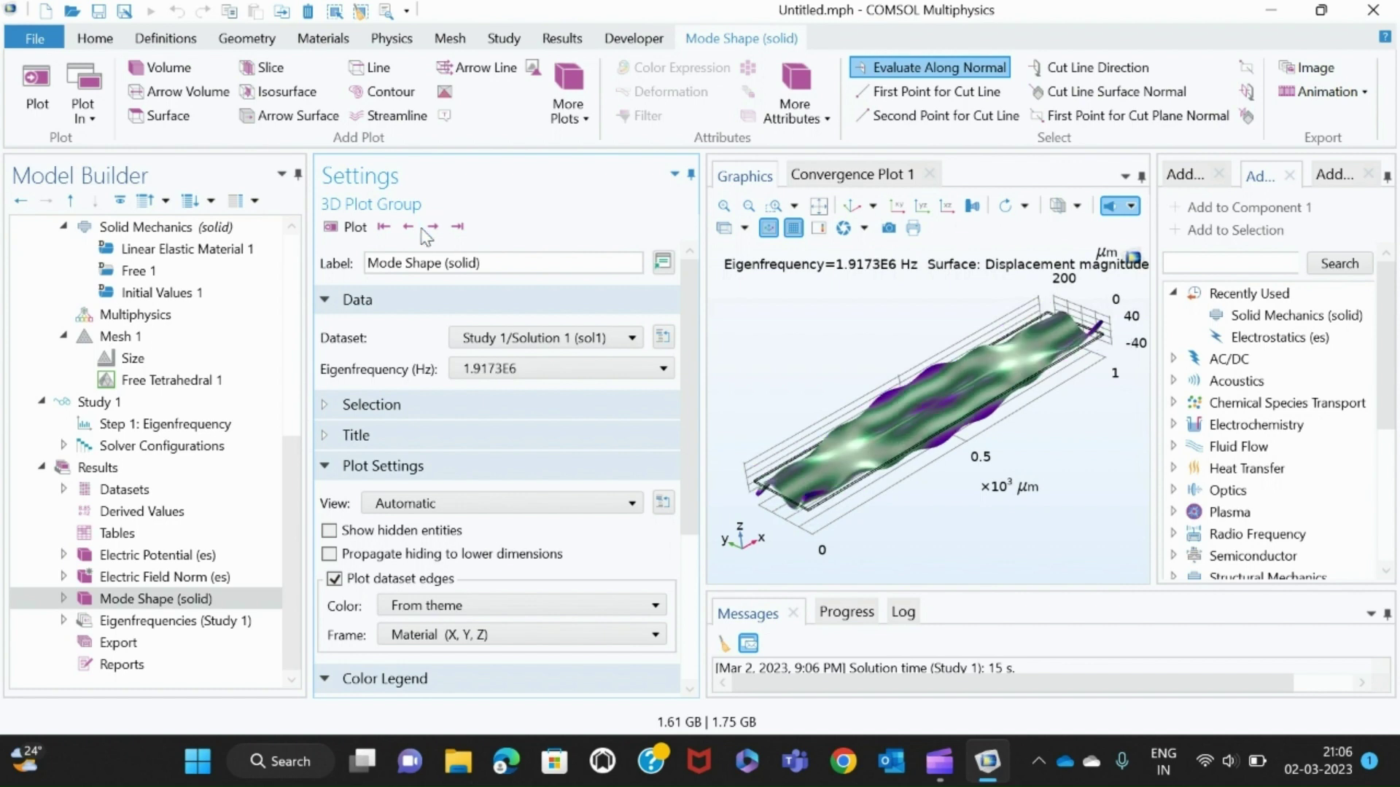
{"action": "left_click", "coordinate": [433, 228]}
{"action": "left_click", "coordinate": [433, 228]}
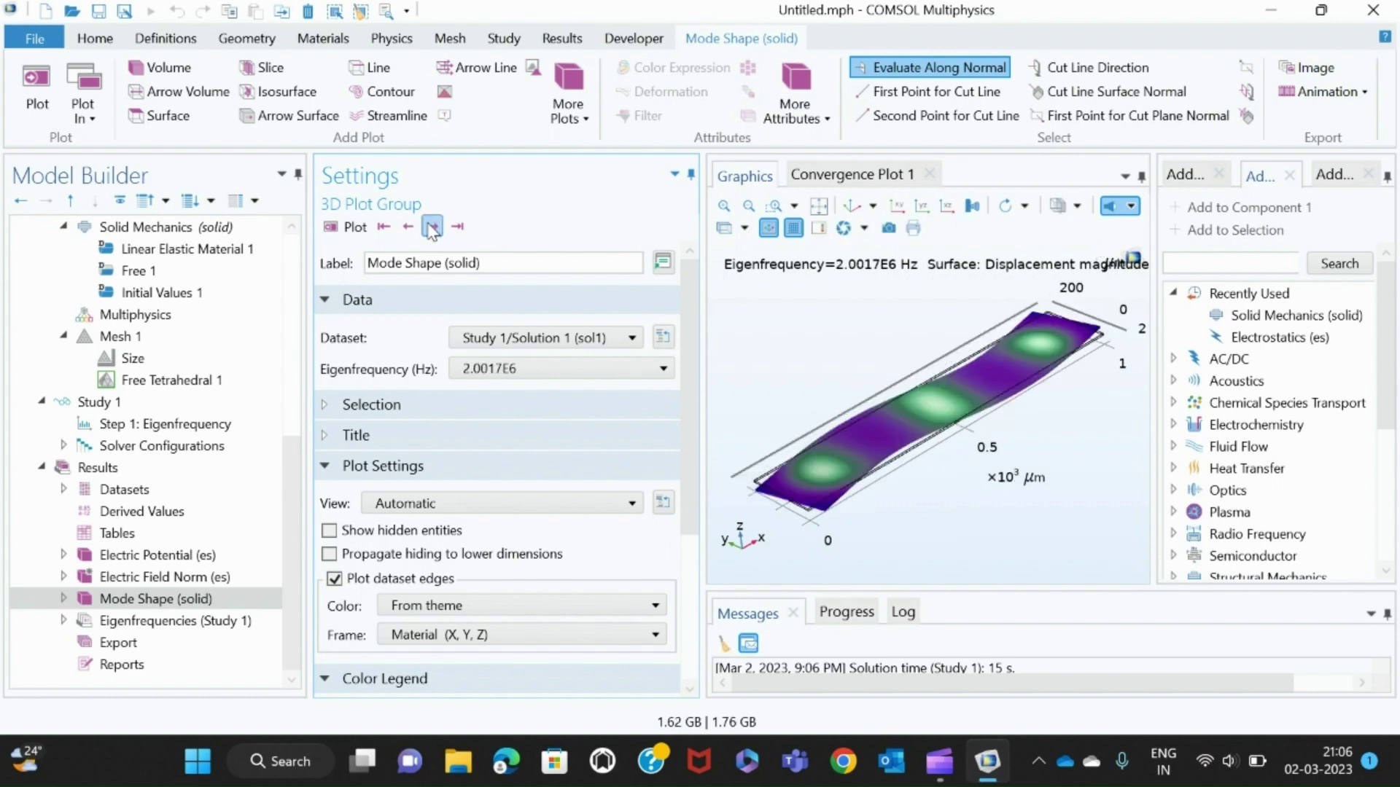
{"action": "left_click", "coordinate": [433, 228]}
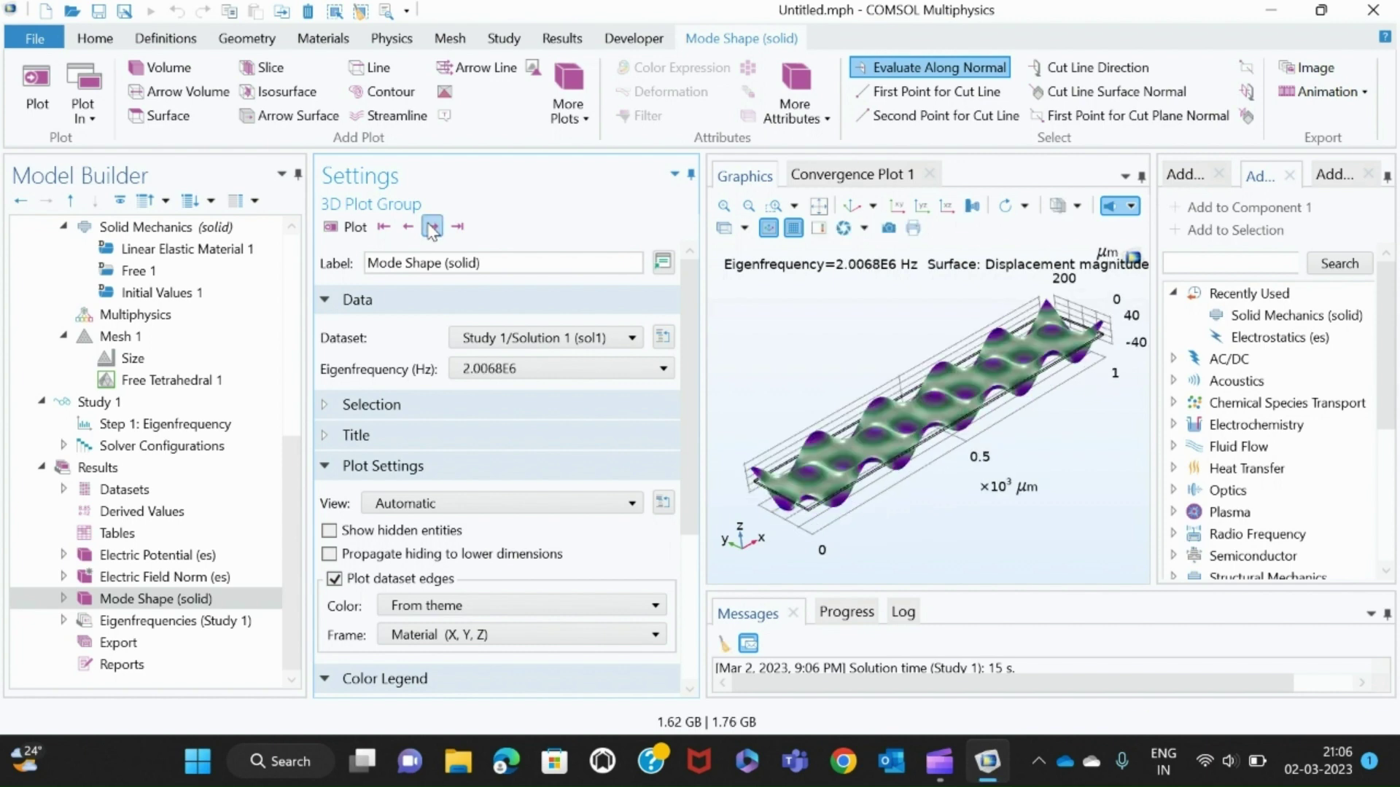
{"action": "left_click", "coordinate": [433, 228]}
{"action": "left_click", "coordinate": [433, 228]}
{"action": "left_click", "coordinate": [433, 228]}
{"action": "left_click", "coordinate": [433, 228]}
{"action": "left_click", "coordinate": [433, 228]}
{"action": "left_click", "coordinate": [433, 228]}
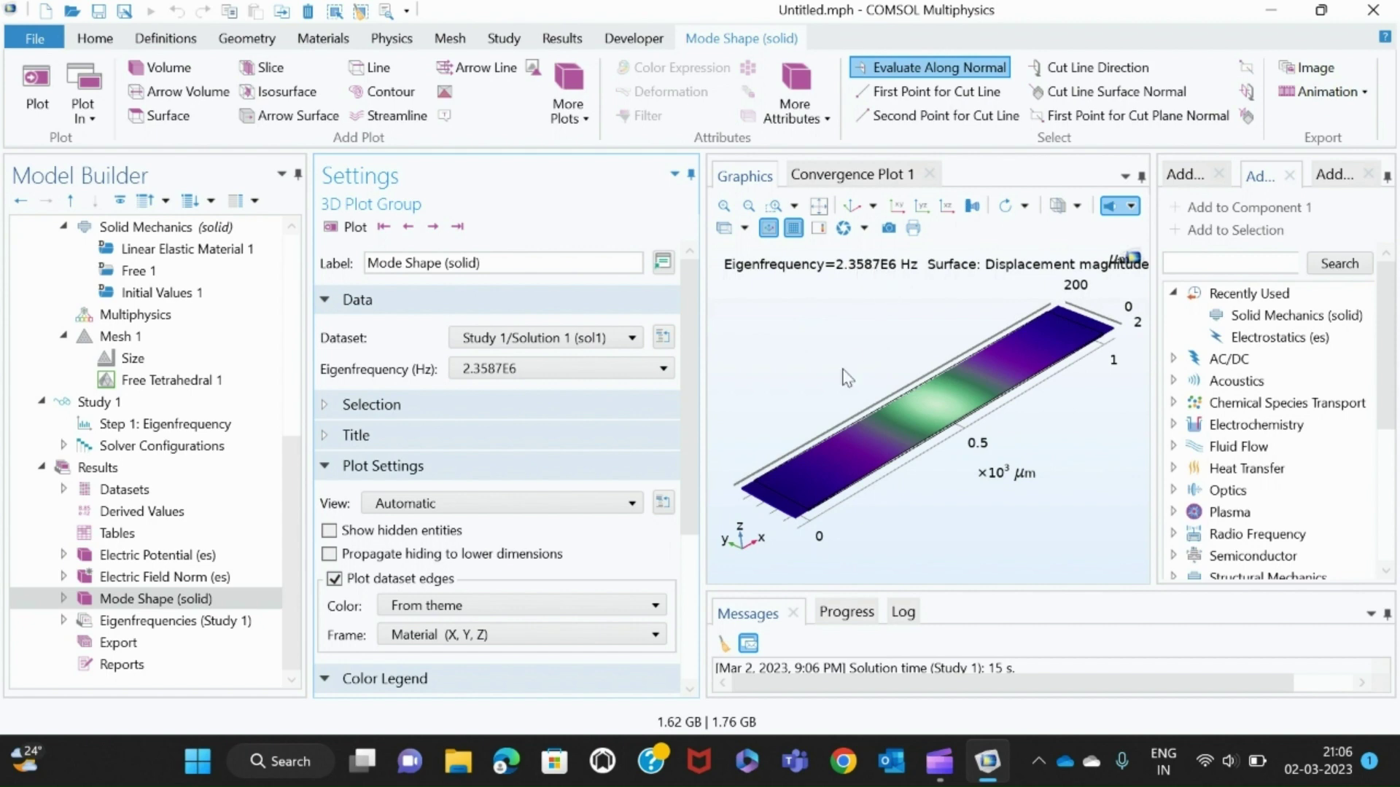
Create an Animation player of the Mode Shape (solid) plot under Export
{"action": "mouse_move", "coordinate": [934, 478]}
{"action": "left_mouse_down"}
{"action": "mouse_move", "coordinate": [945, 473]}
{"action": "mouse_move", "coordinate": [920, 502]}
{"action": "left_mouse_up"}
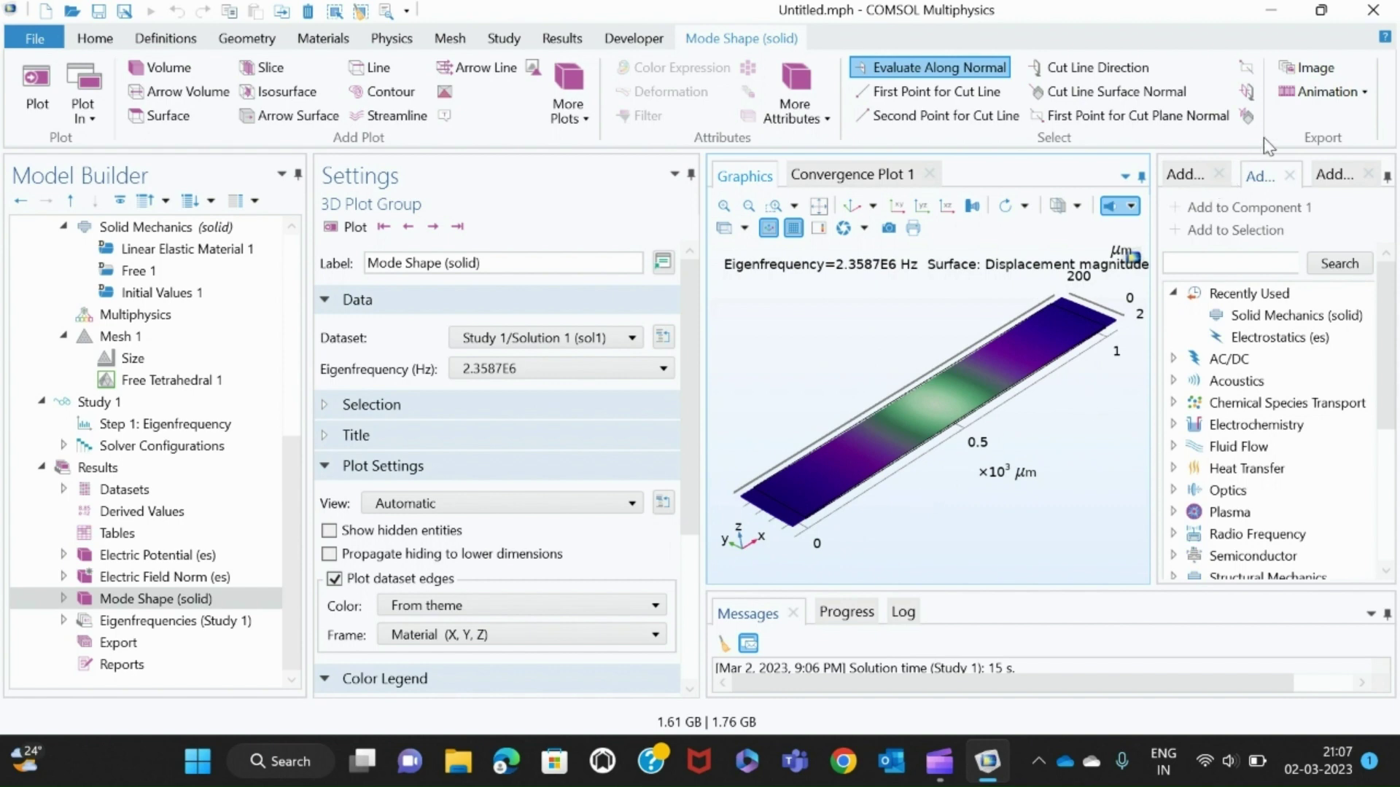
{"action": "left_click", "coordinate": [1325, 97]}
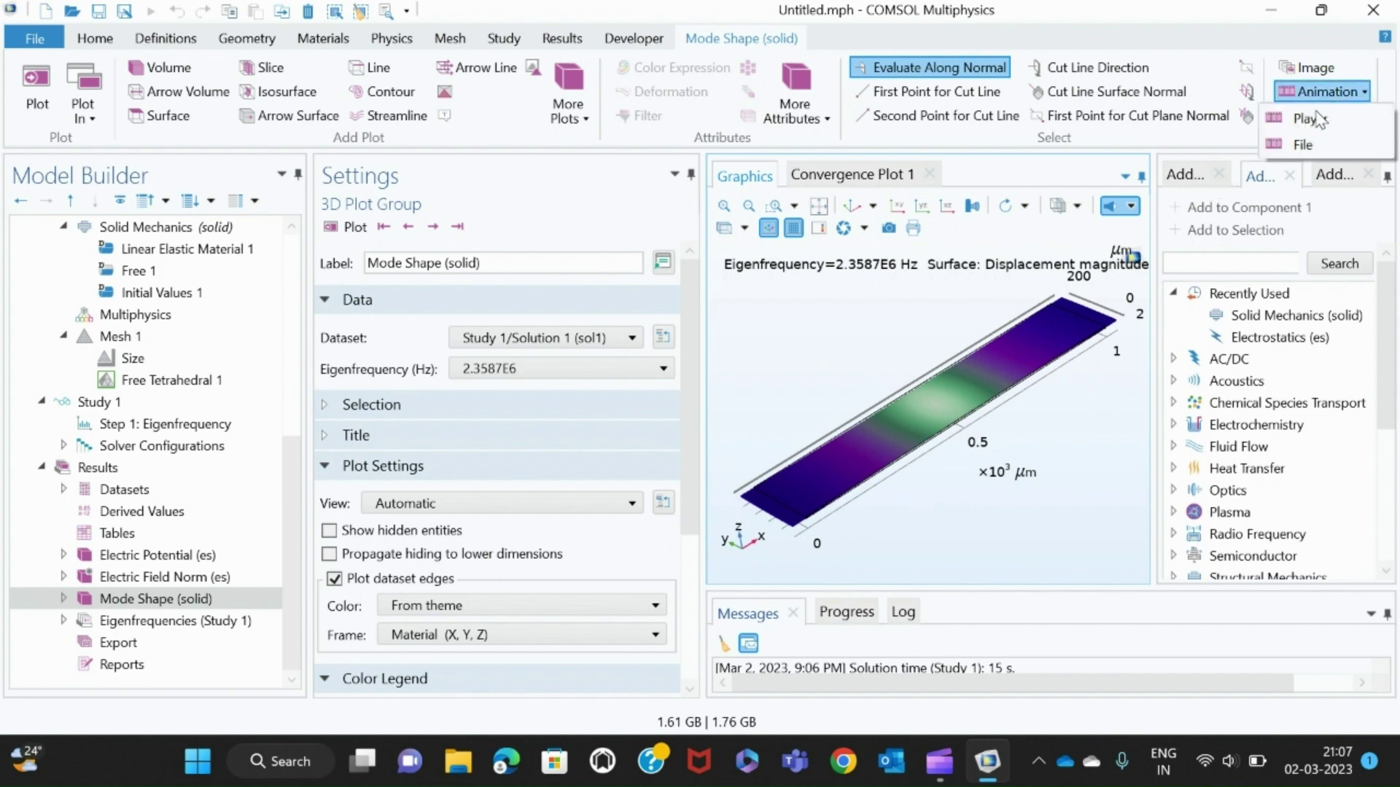
{"action": "left_click", "coordinate": [1308, 120]}
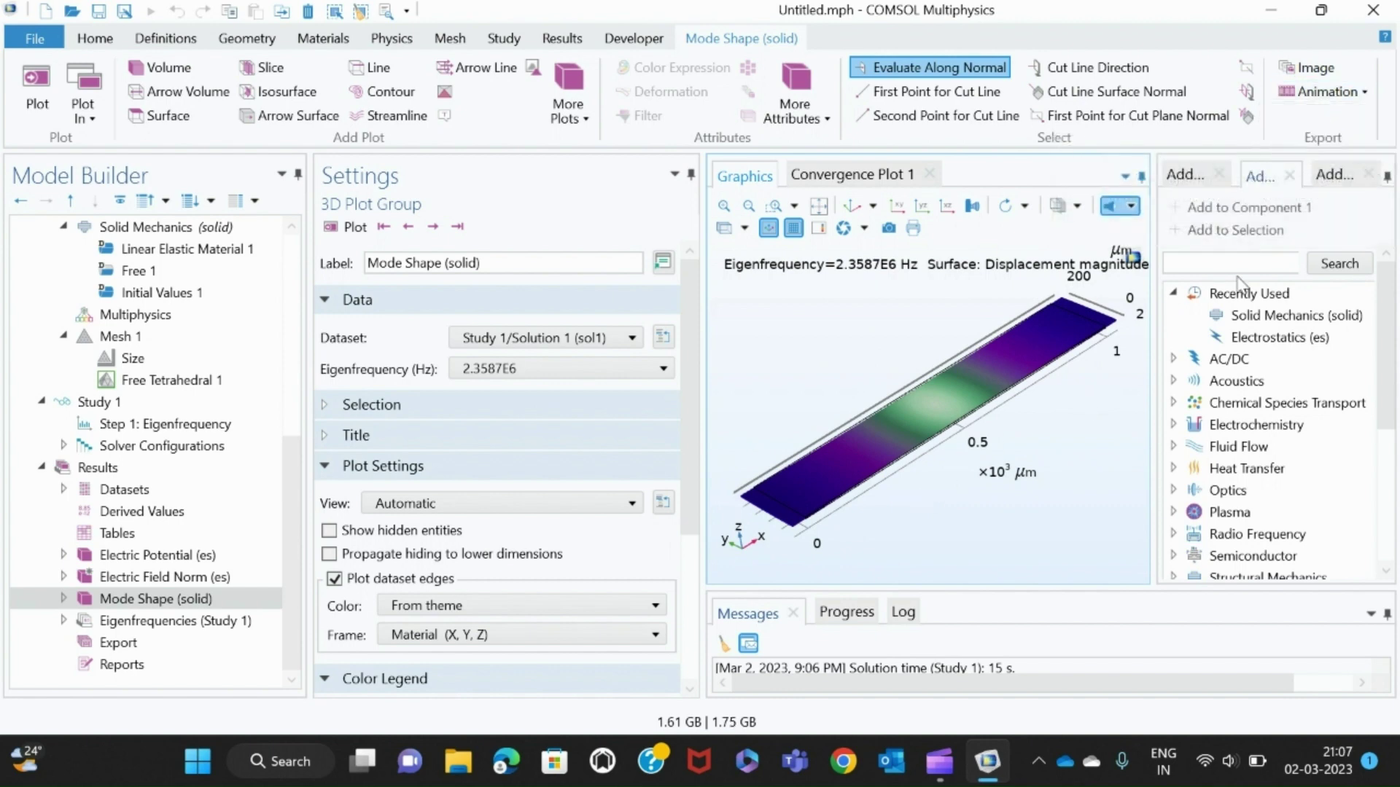